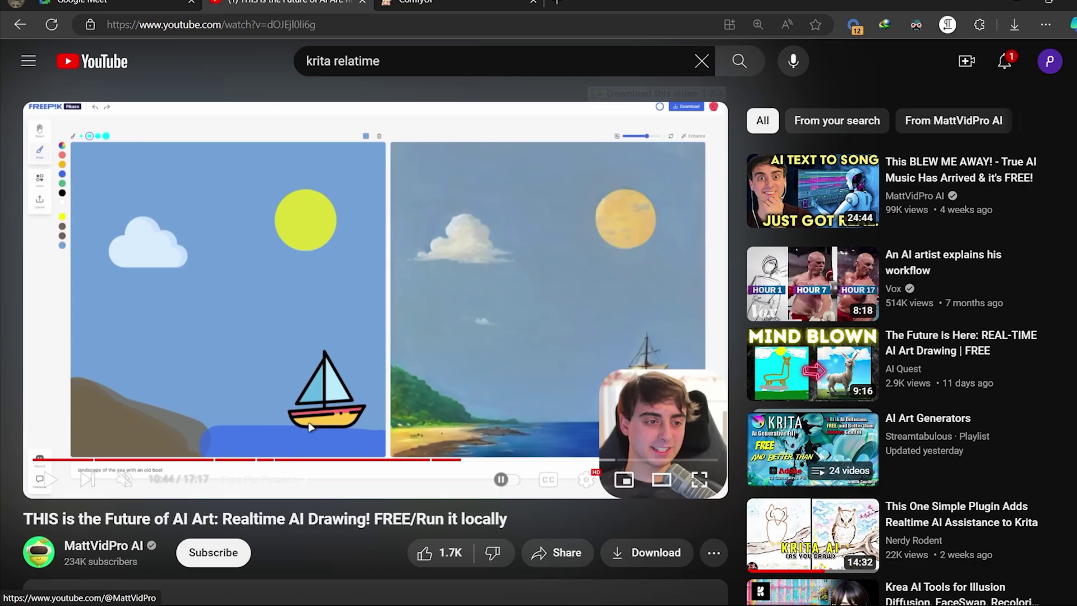
Play the realtime AI drawing video full screen and skip ahead to about 11:13, where the sailboat is painted
double_click(537, 331)
click(790, 416)
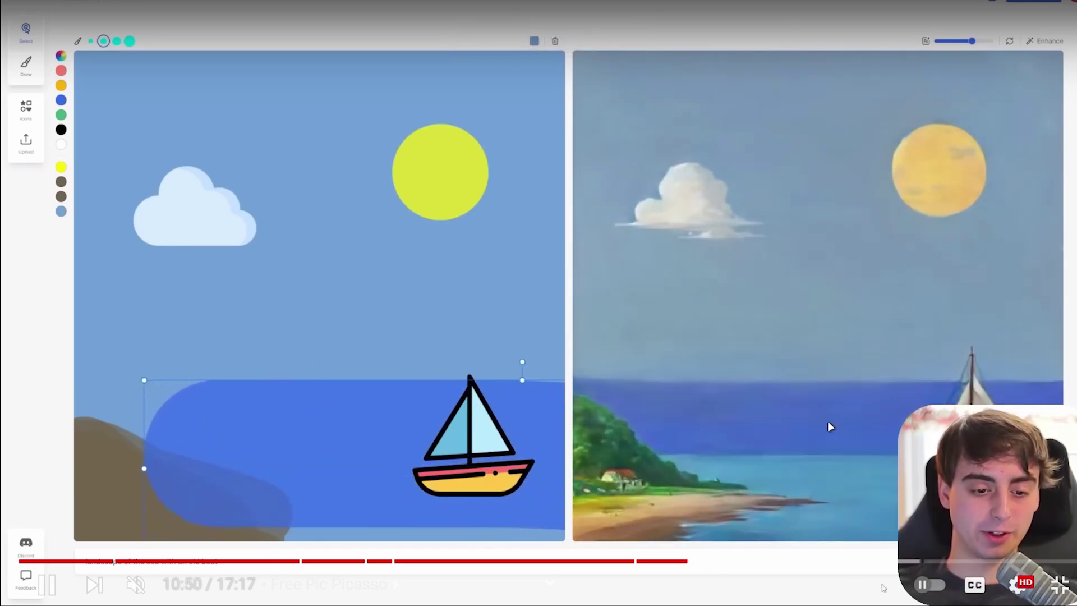
drag(708, 561, 712, 561)
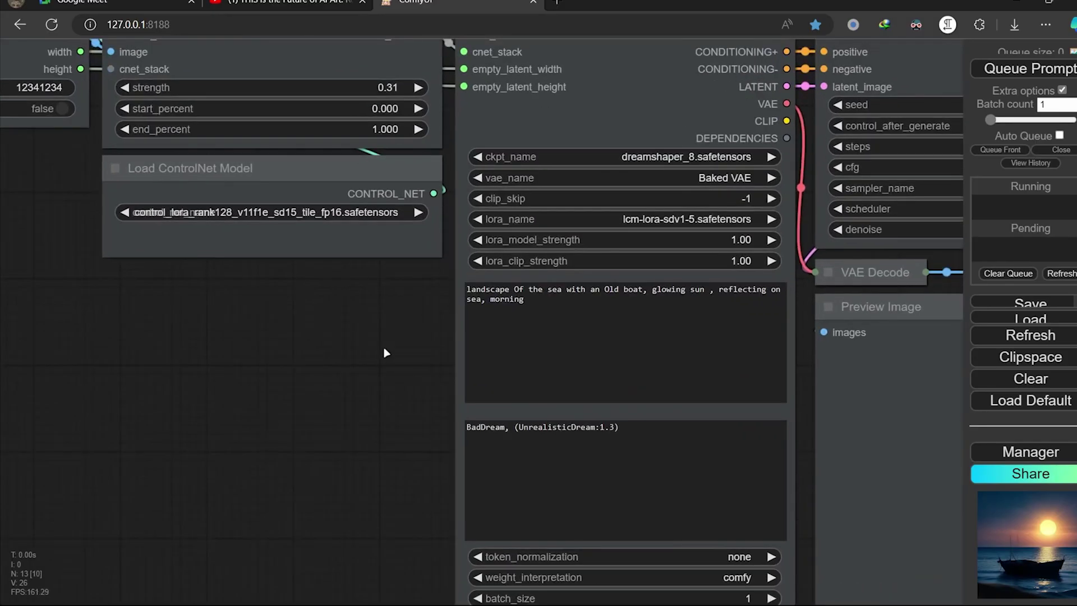
Pan the node graph to show the Photoshop and ControlNet nodes, then select the Photoshop to ComfyUI node
drag(386, 352, 288, 284)
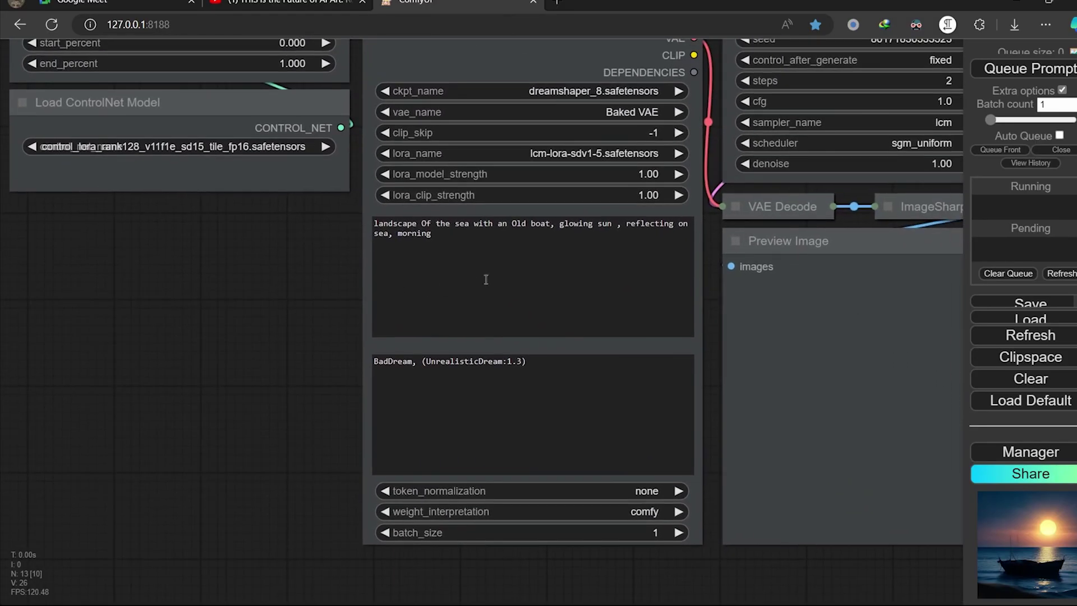
scroll(270, 315, down, 5)
drag(240, 330, 592, 390)
scroll(392, 213, up, 2)
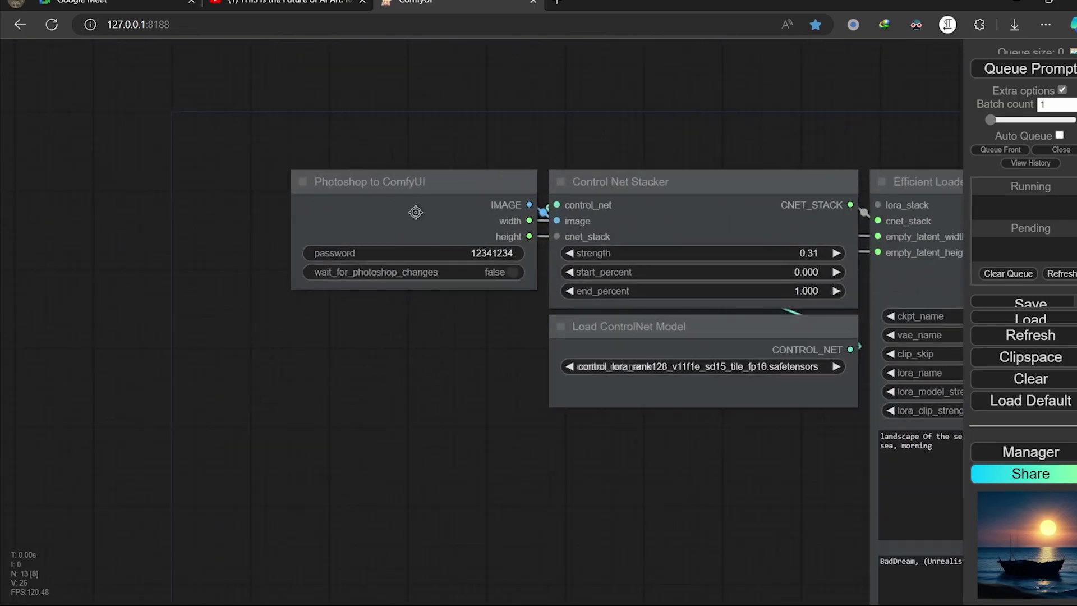
click(414, 211)
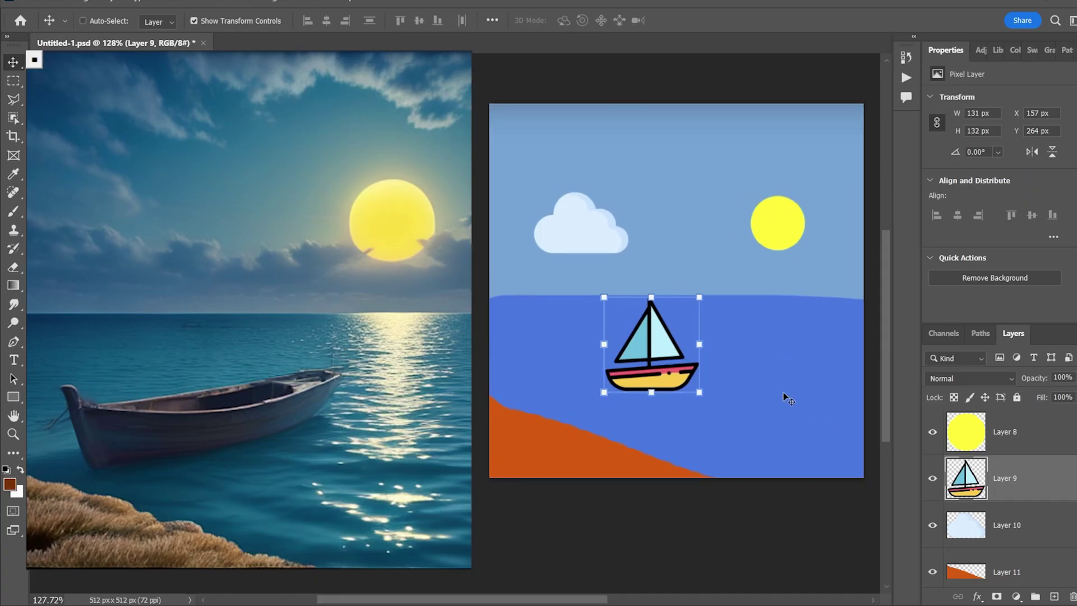
Raise the sailboat beside the cloud and move the sun top right, enlarged to 101×102 px
ctrl+click(788, 240)
drag(788, 240, 769, 218)
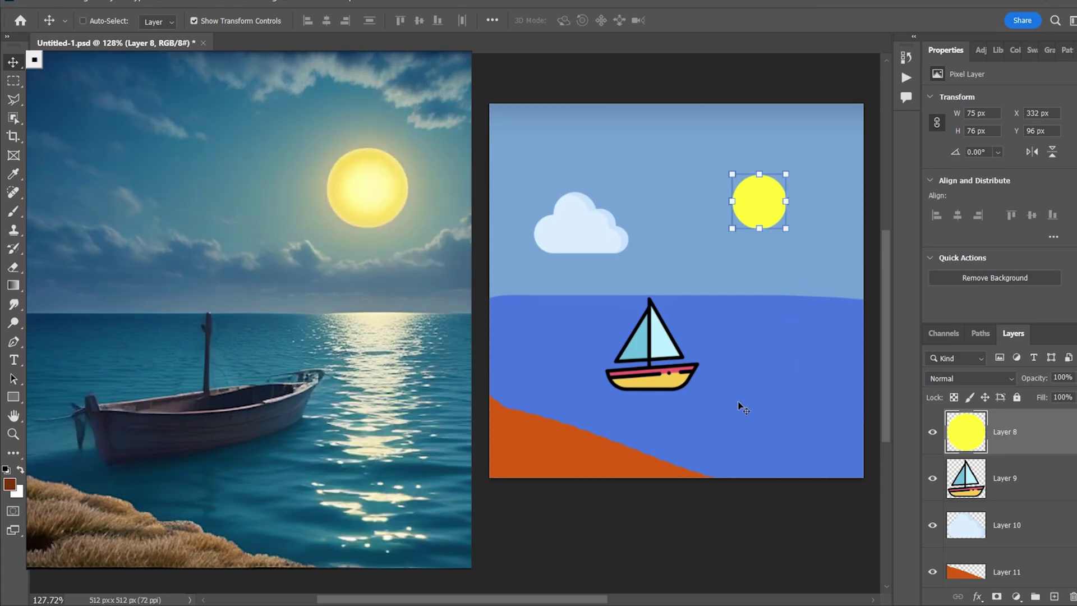
ctrl+click(660, 380)
drag(659, 381, 629, 275)
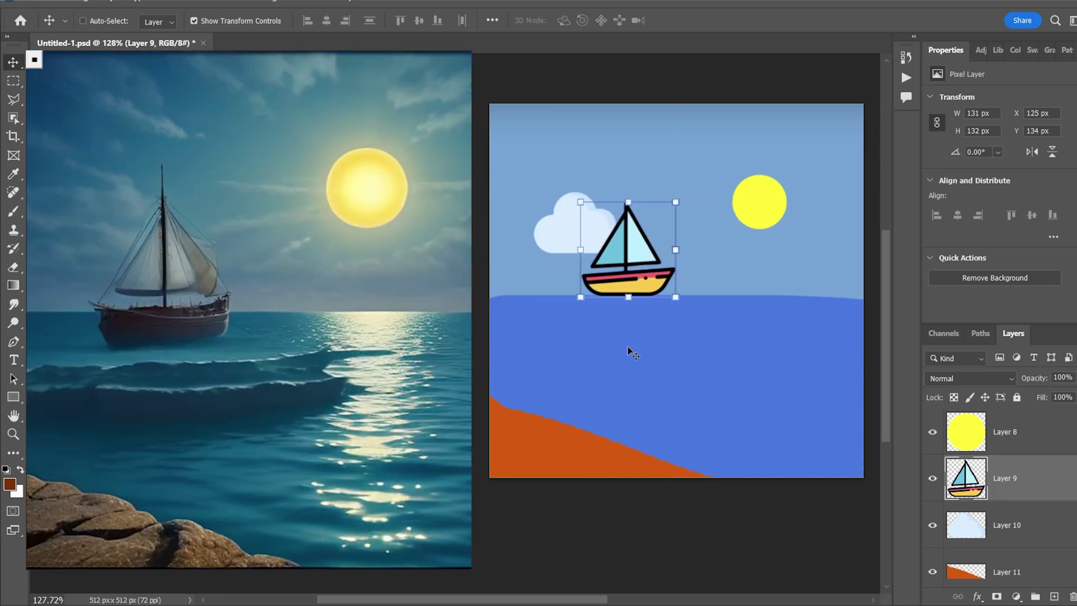
drag(764, 212, 828, 210)
key(Return)
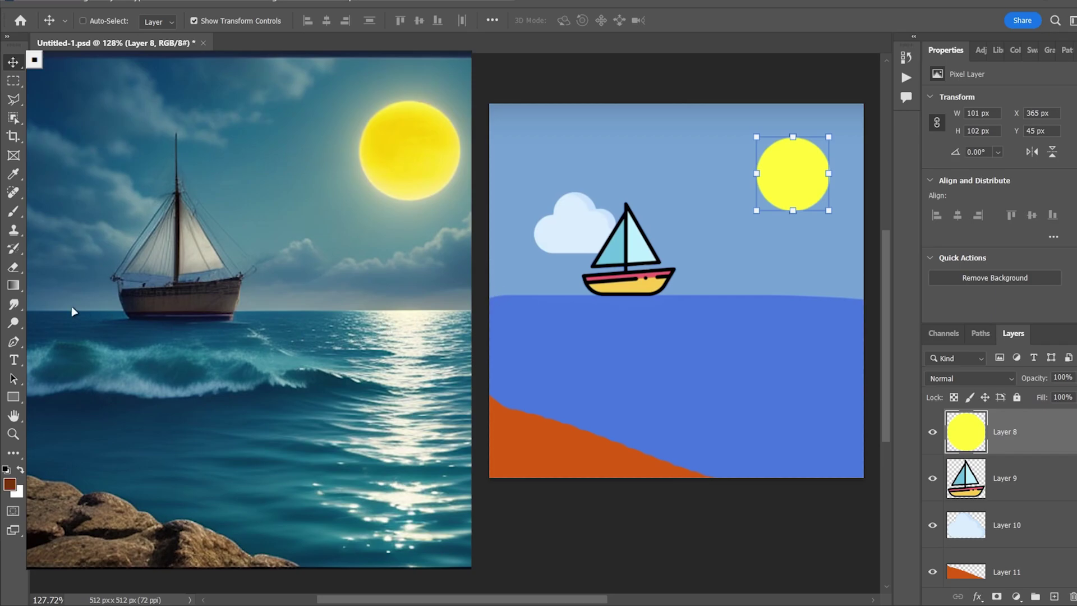
On a new layer, paint a soft yellow glow around the sun using its own sampled colour
click(13, 213)
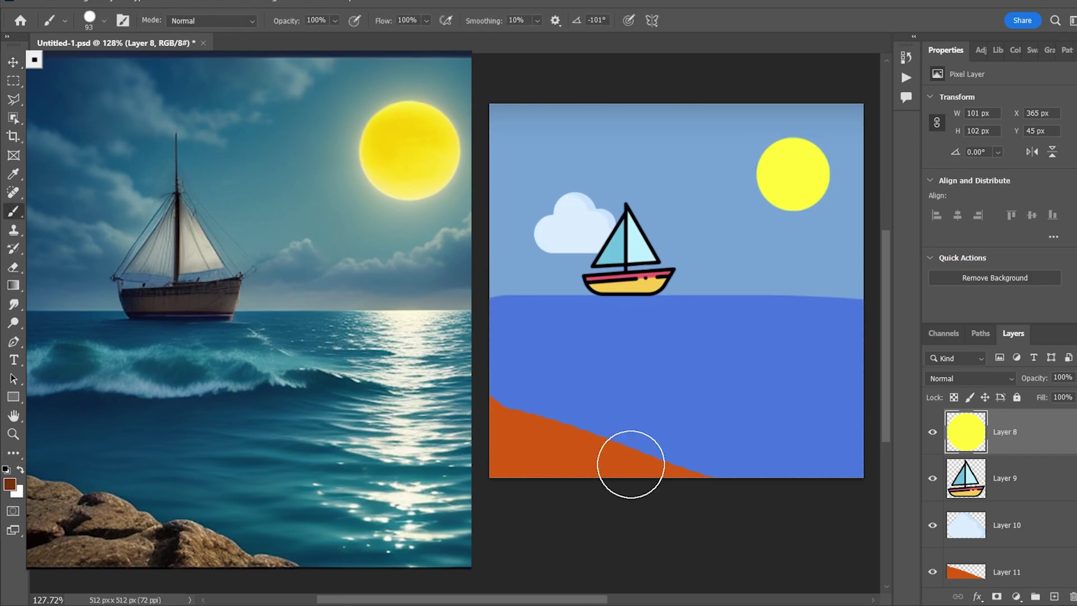
alt+right_click(690, 332)
click(1054, 596)
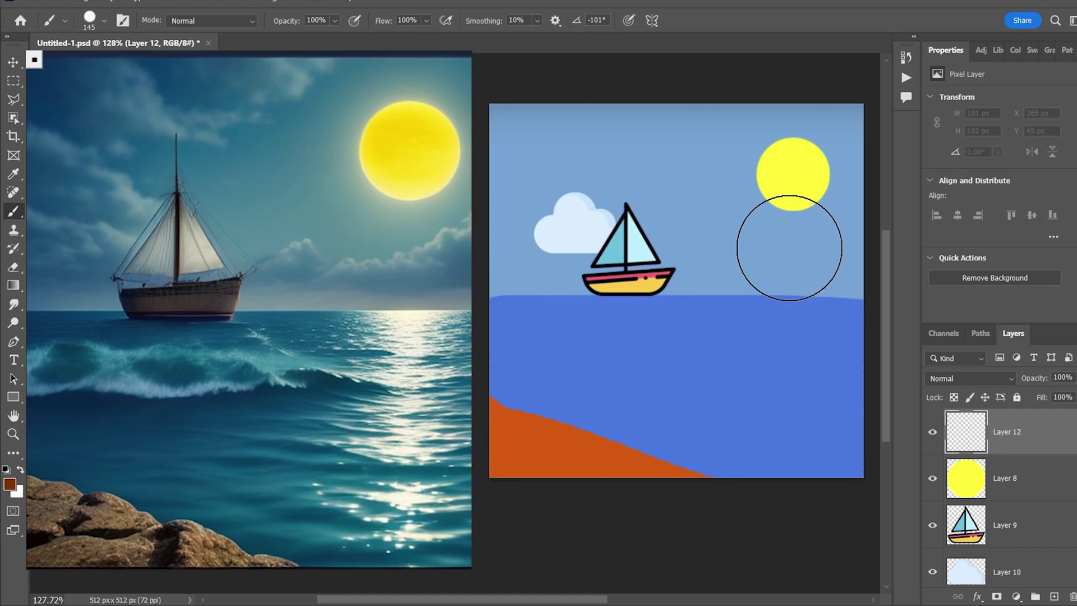
alt+click(794, 171)
alt+right_click(779, 179)
click(792, 174)
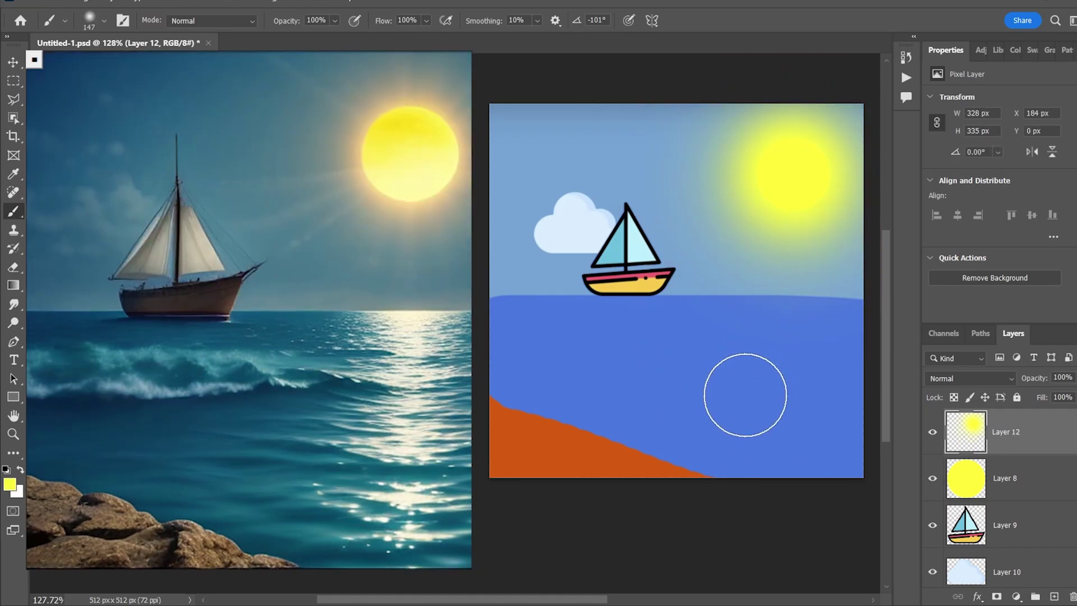
On another new layer, darken the bottom of the sea with a soft black brush
alt+right_click(746, 393)
key(d)
key(ctrl+shift+alt+n)
scroll(793, 353, down, 3)
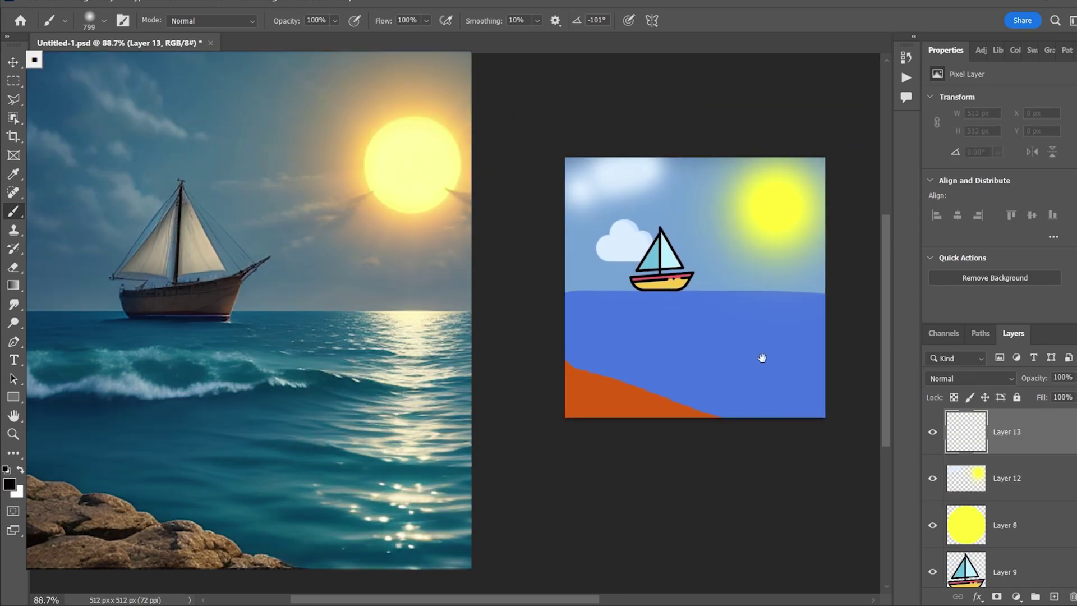
mouse_move(854, 445)
mouse_down()
mouse_move(678, 522)
mouse_move(720, 368)
mouse_up()
Pale the sky around the sun with a soft white brush of about 830 px
key(x)
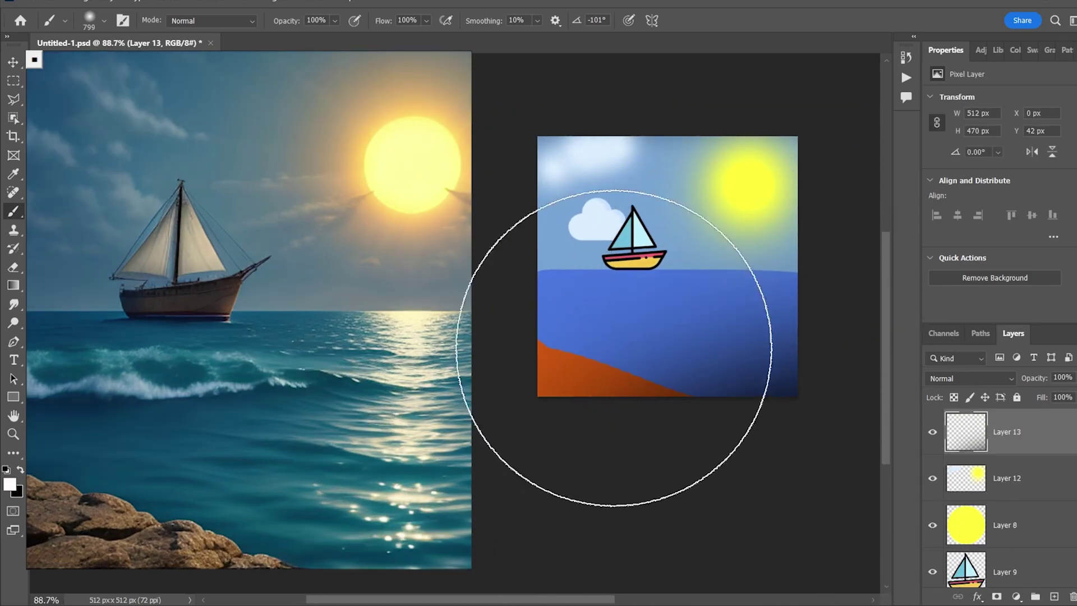
alt+right_click(735, 164)
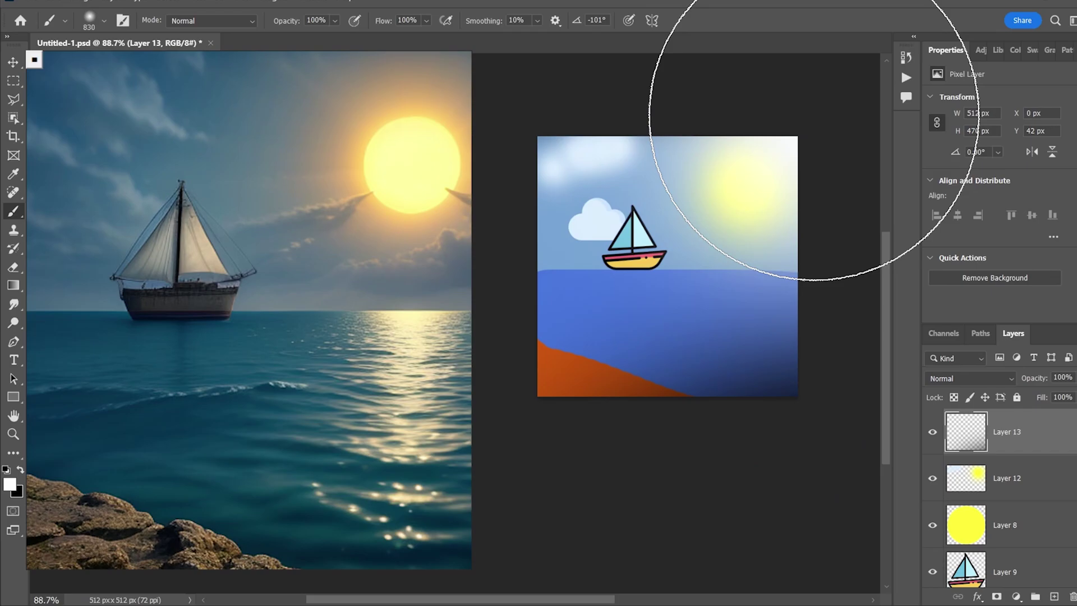
scroll(733, 229, up, 3)
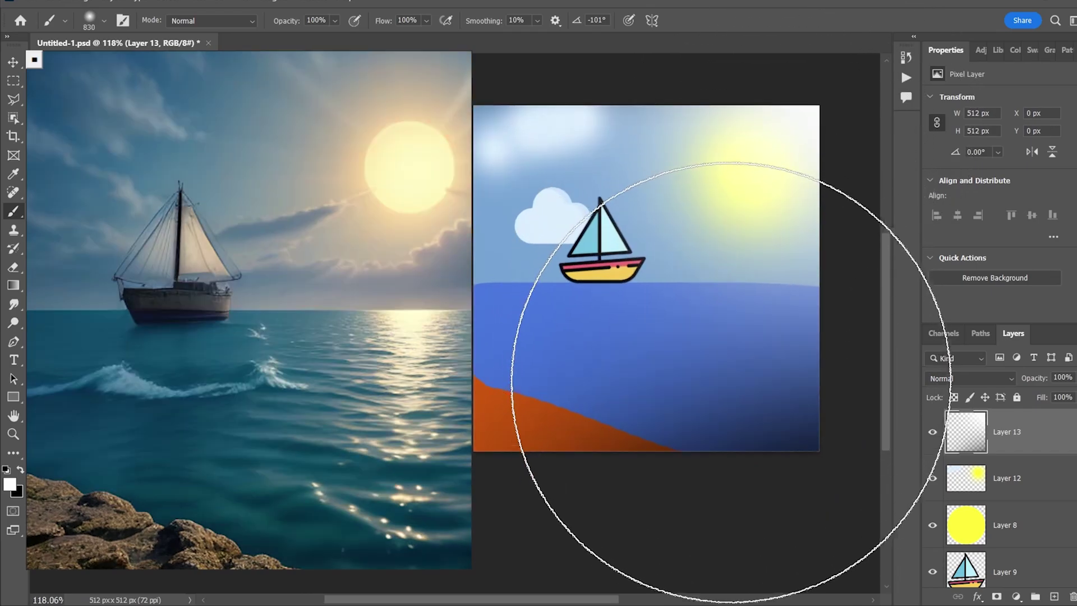
scroll(722, 361, down, 3)
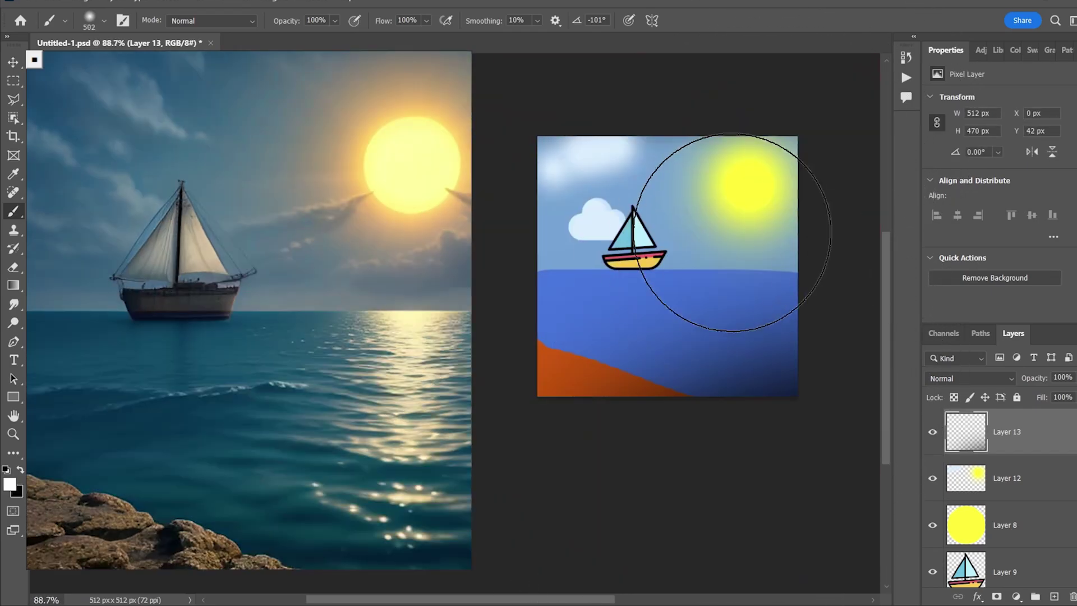
alt+right_click(698, 106)
click(808, 125)
scroll(732, 231, up, 3)
click(13, 62)
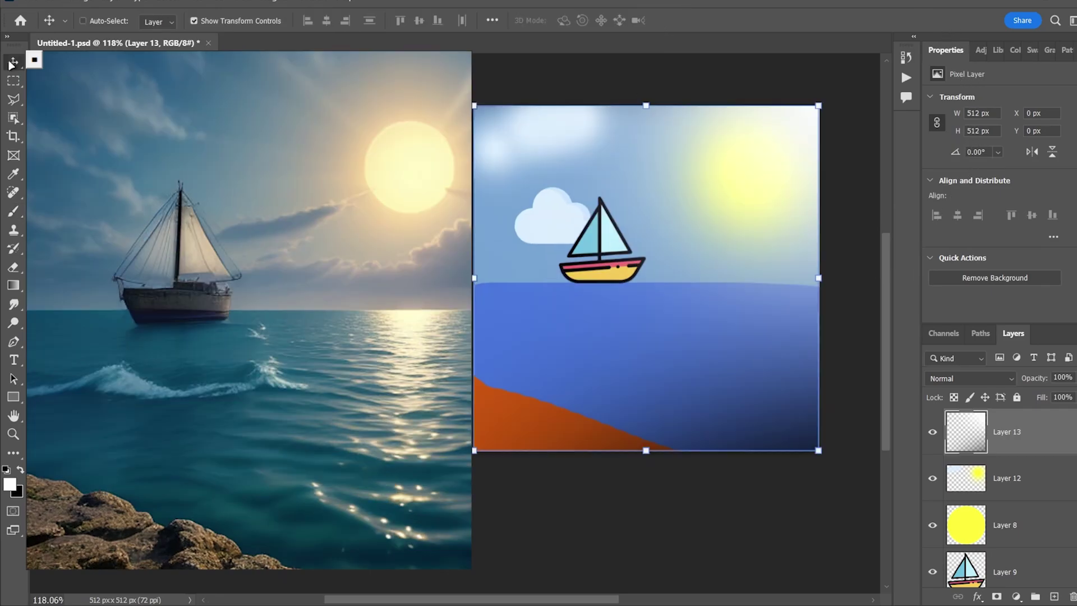
Paste the rendered sailboat photo as a new layer covering the painting
drag(667, 362, 706, 356)
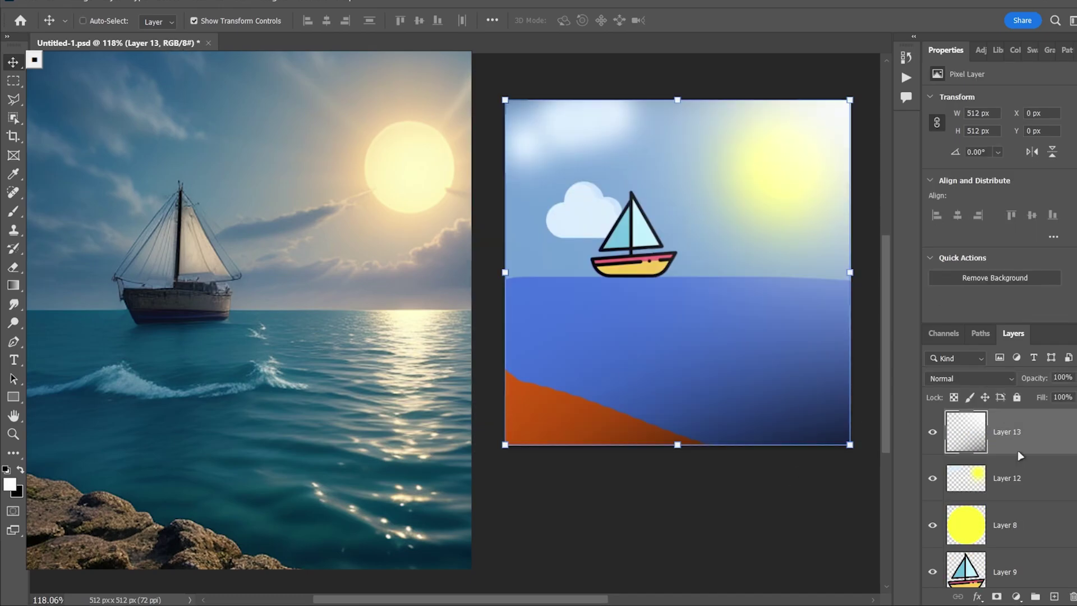
key(ctrl+shift+z)
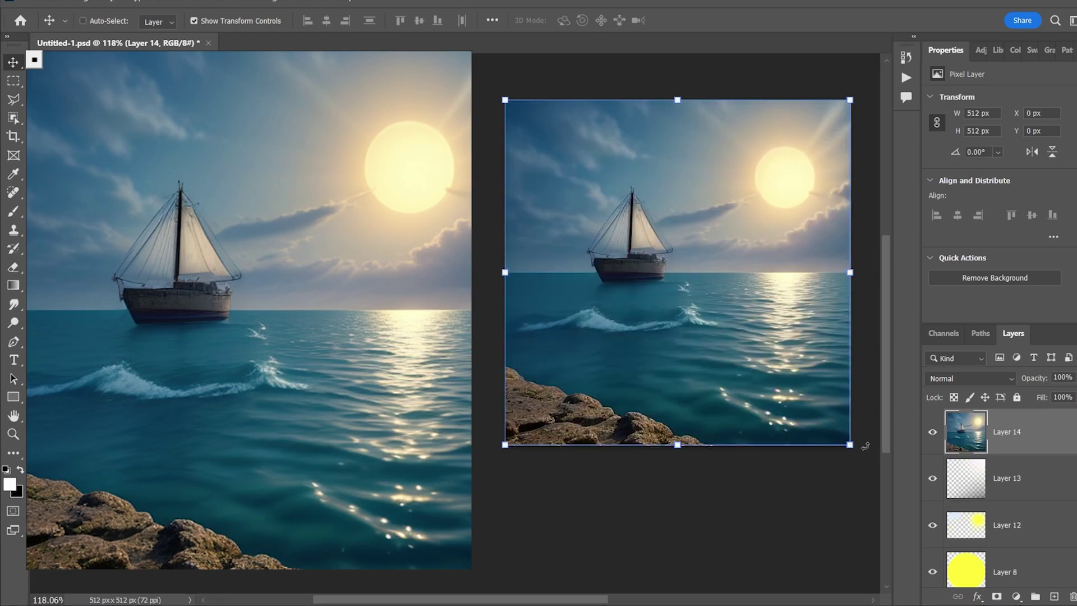
scroll(818, 384, up, 1)
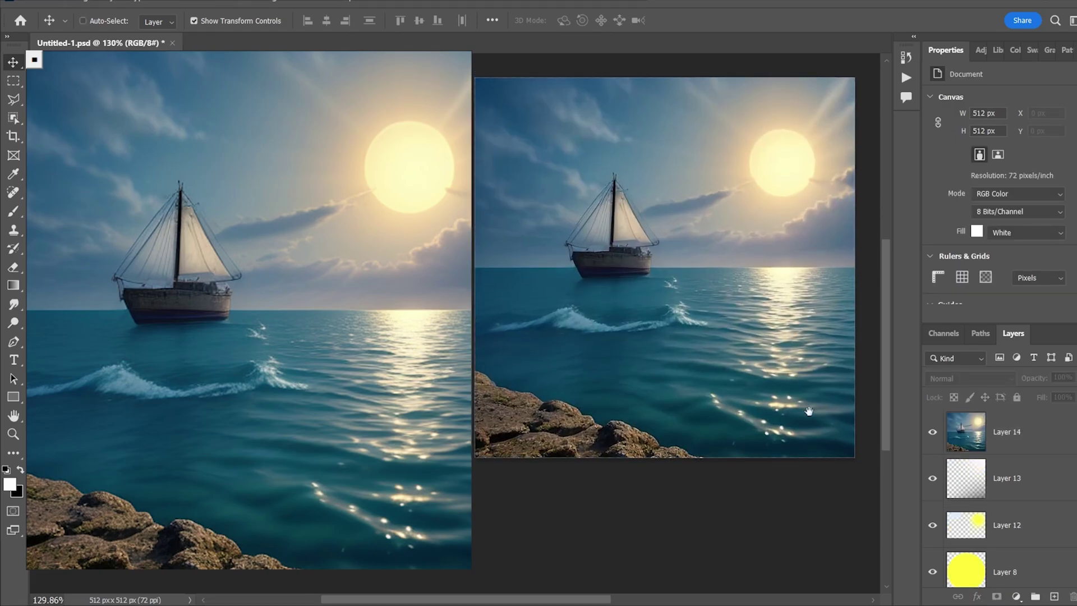
drag(806, 387, 818, 423)
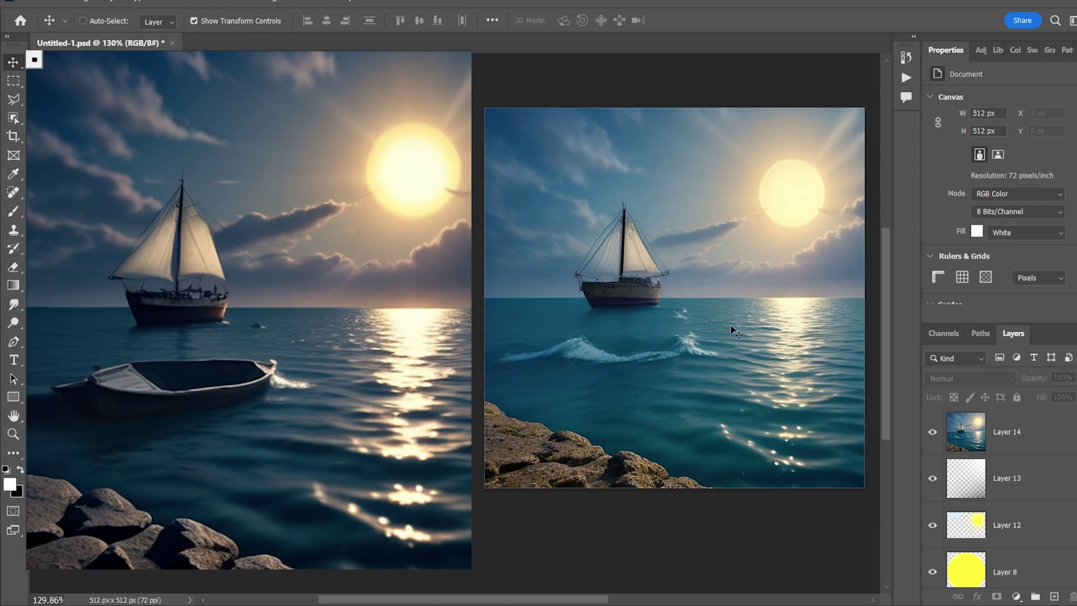
scroll(691, 309, down, 2)
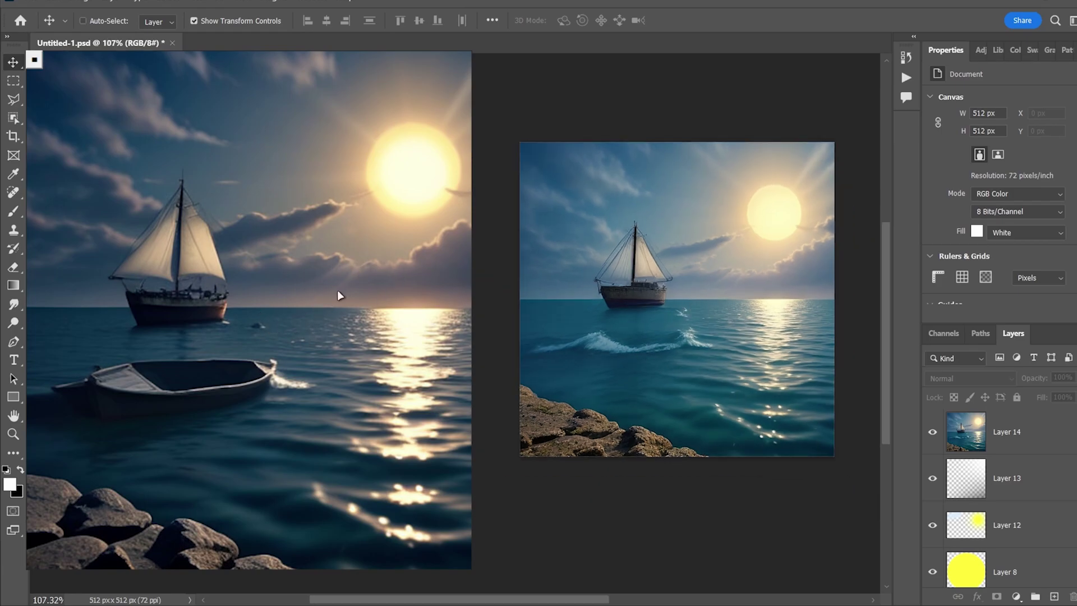
scroll(687, 363, up, 2)
Flip the photo layer (Layer 14) horizontally so the sun sits upper left
click(1036, 452)
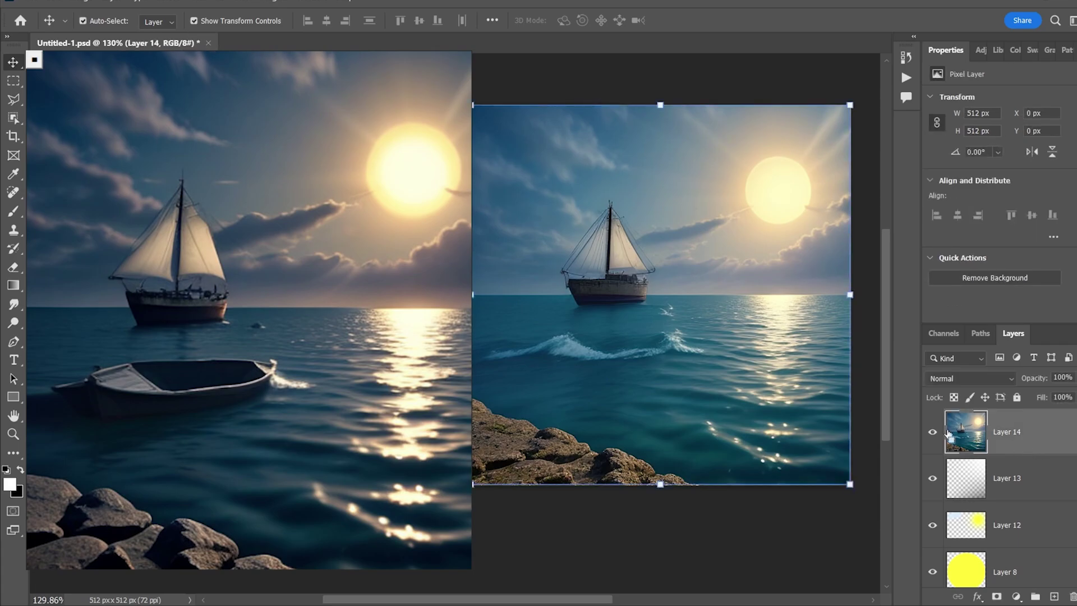
key(ctrl+t)
right_click(667, 312)
click(691, 315)
key(Return)
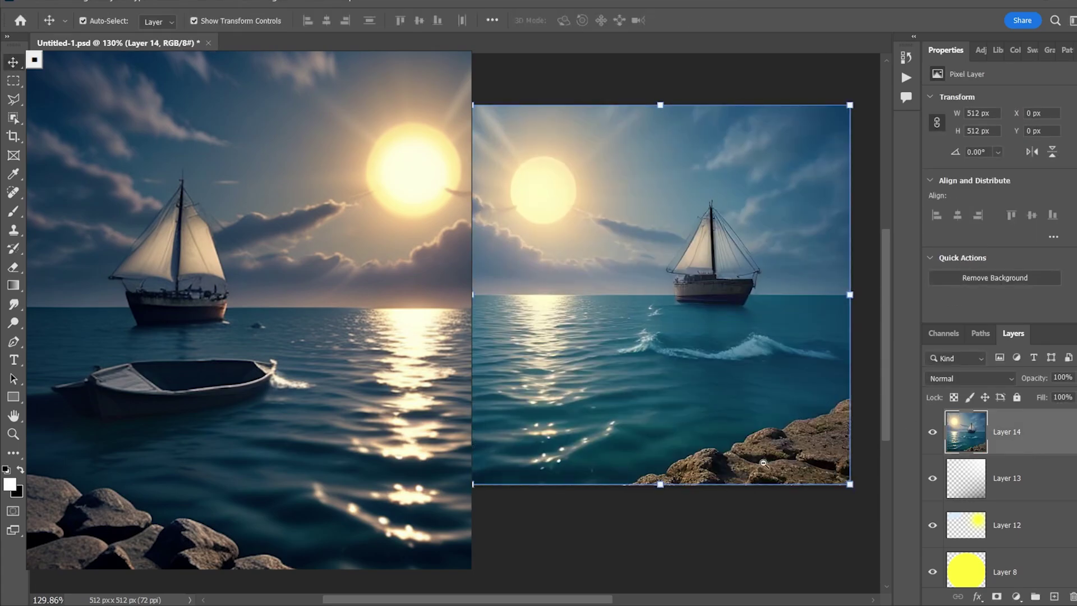
scroll(763, 464, down, 2)
scroll(757, 423, up, 1)
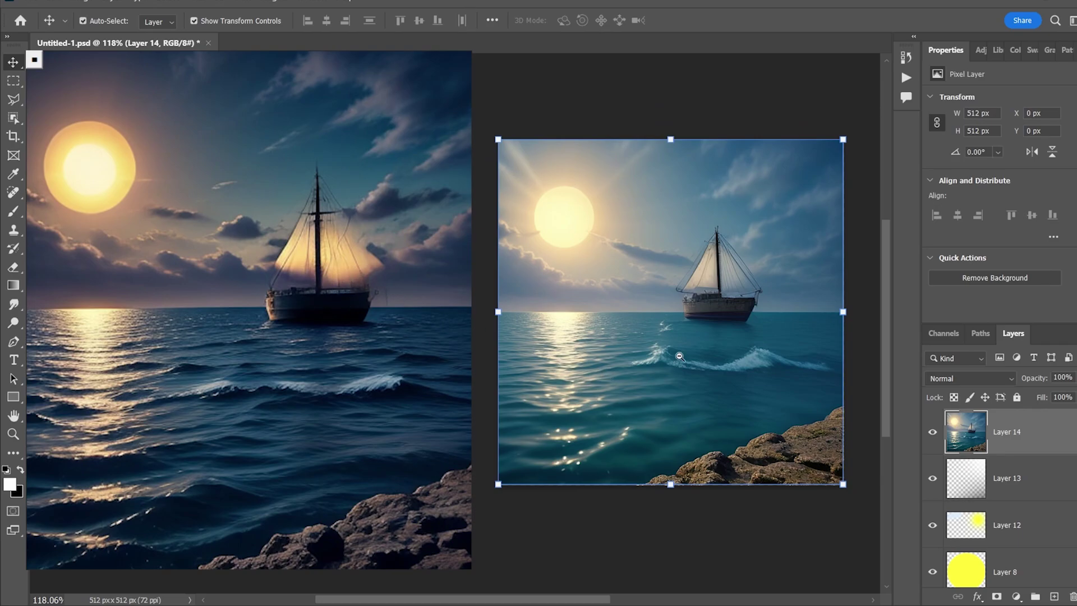
scroll(680, 356, up, 1)
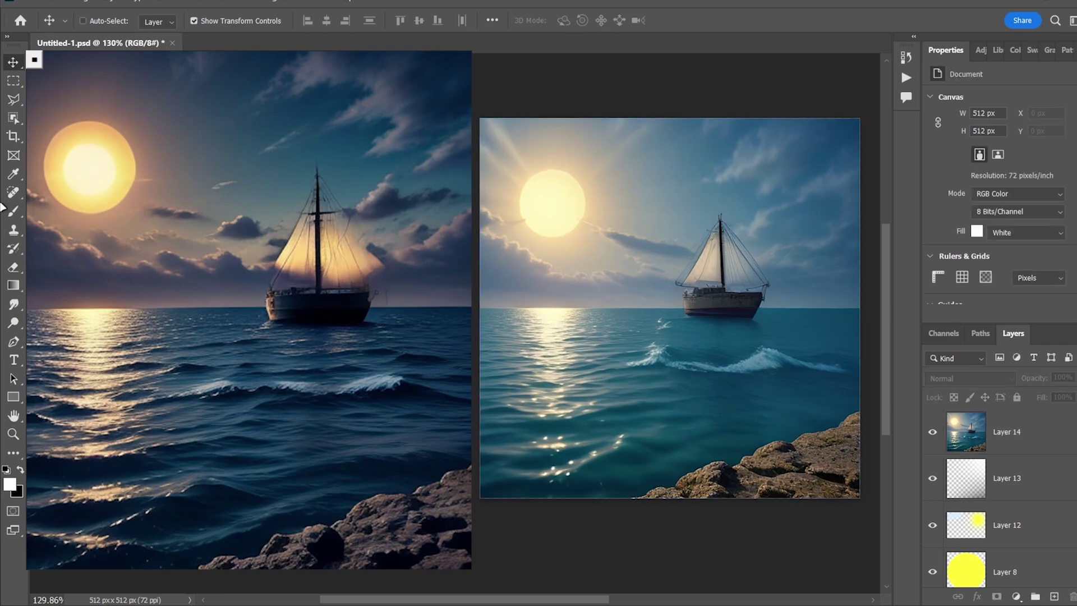
Sample sky blue from the photo, paint it over the old sun, then enlarge the brush
key(b)
alt+click(678, 180)
alt+click(707, 157)
key(bracketleft)
key(bracketleft)
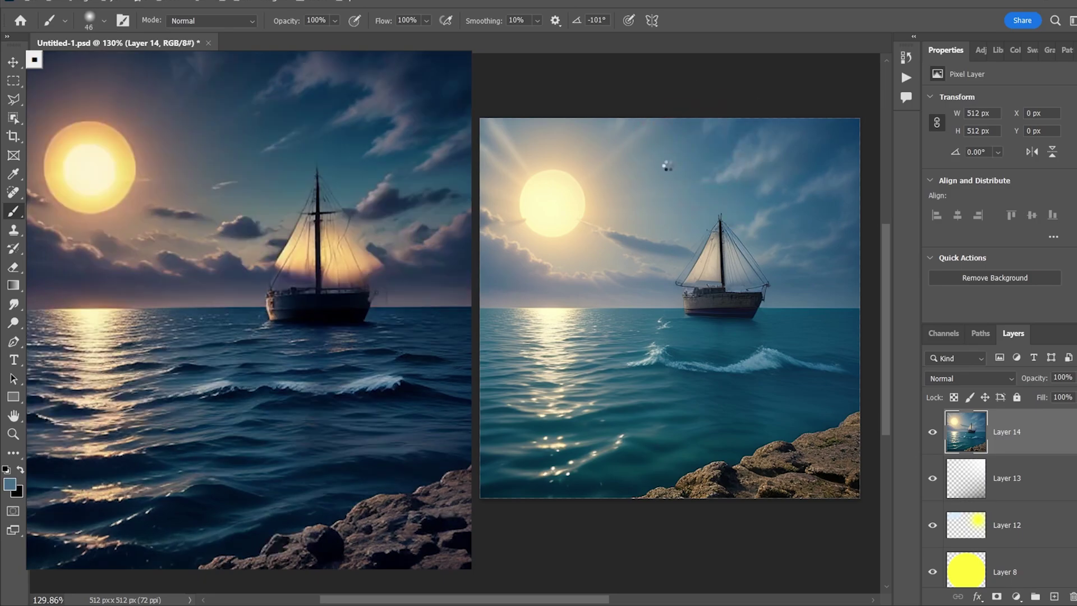
mouse_move(589, 164)
mouse_down()
mouse_move(562, 158)
mouse_move(538, 213)
mouse_move(554, 229)
mouse_move(544, 221)
mouse_up()
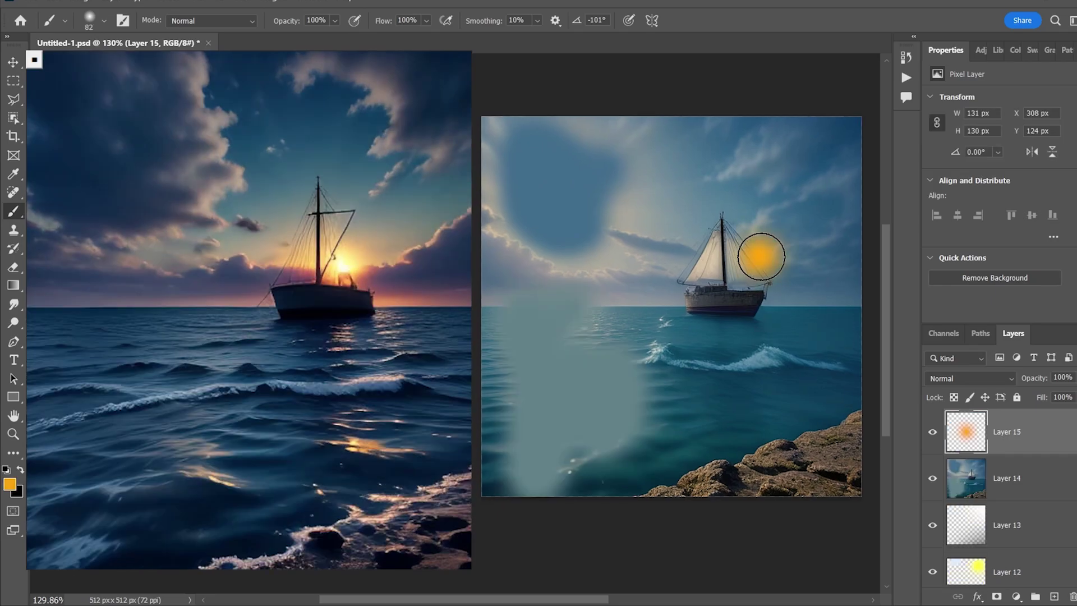
drag(770, 272, 810, 275)
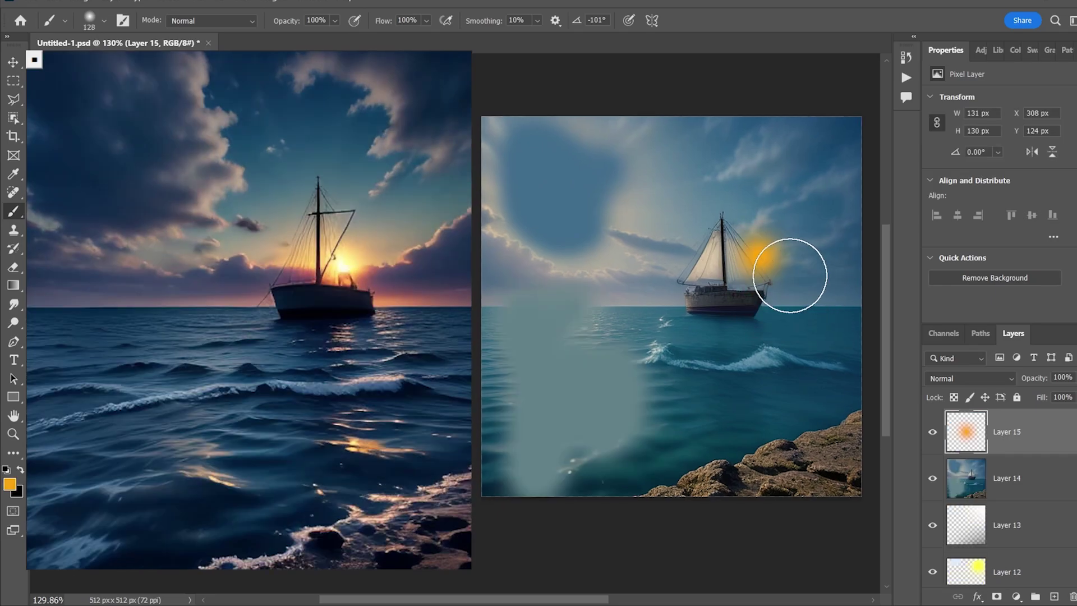
key(bracketright)
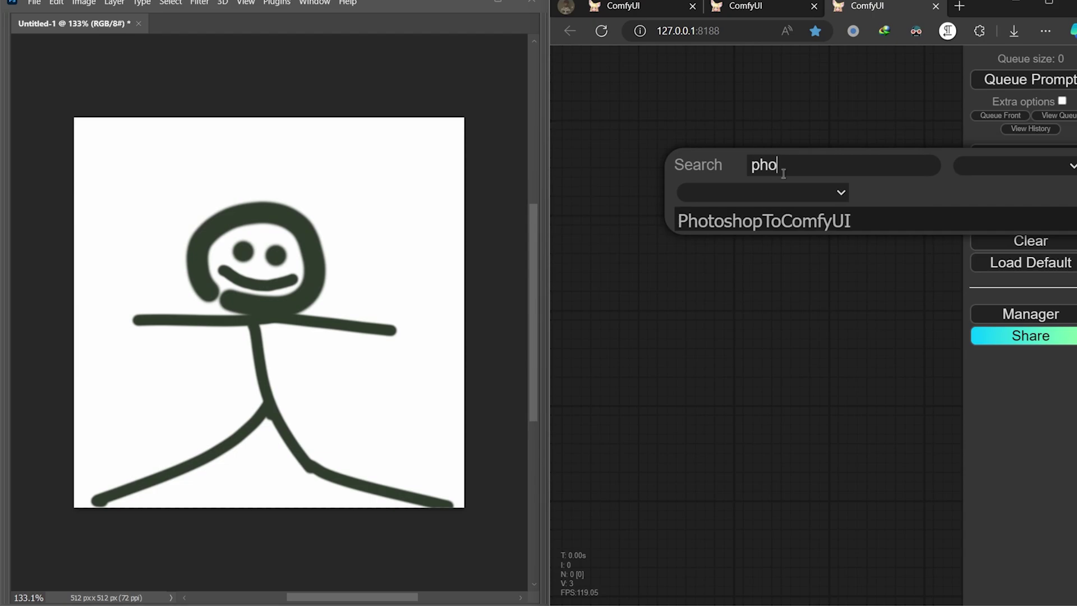
Place the Photoshop to ComfyUI node on the graph, deselect it, and go to Photoshop's Edit menu
click(769, 222)
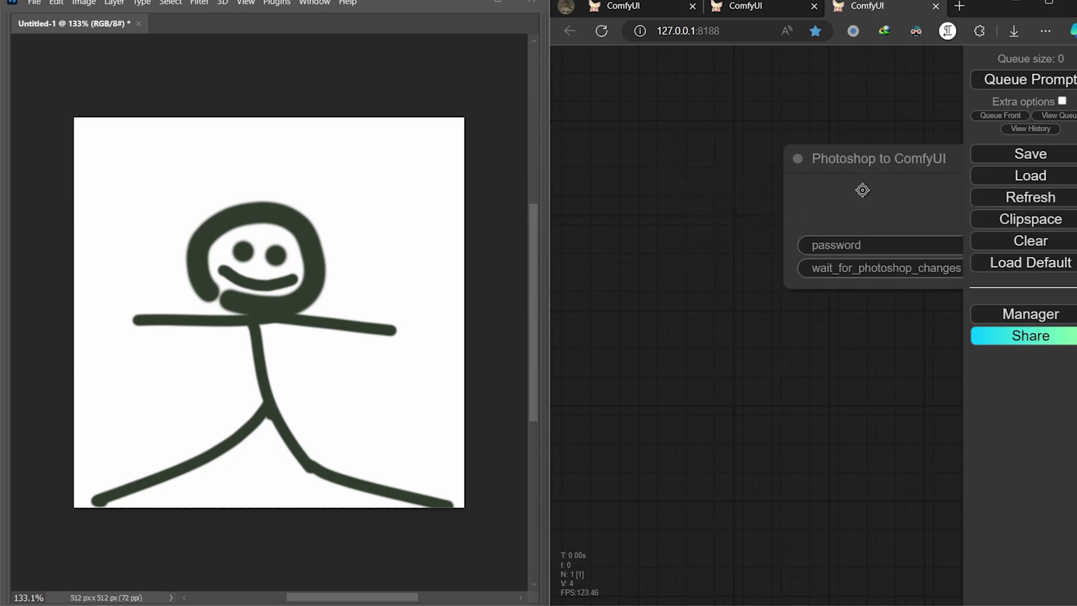
click(848, 397)
click(56, 3)
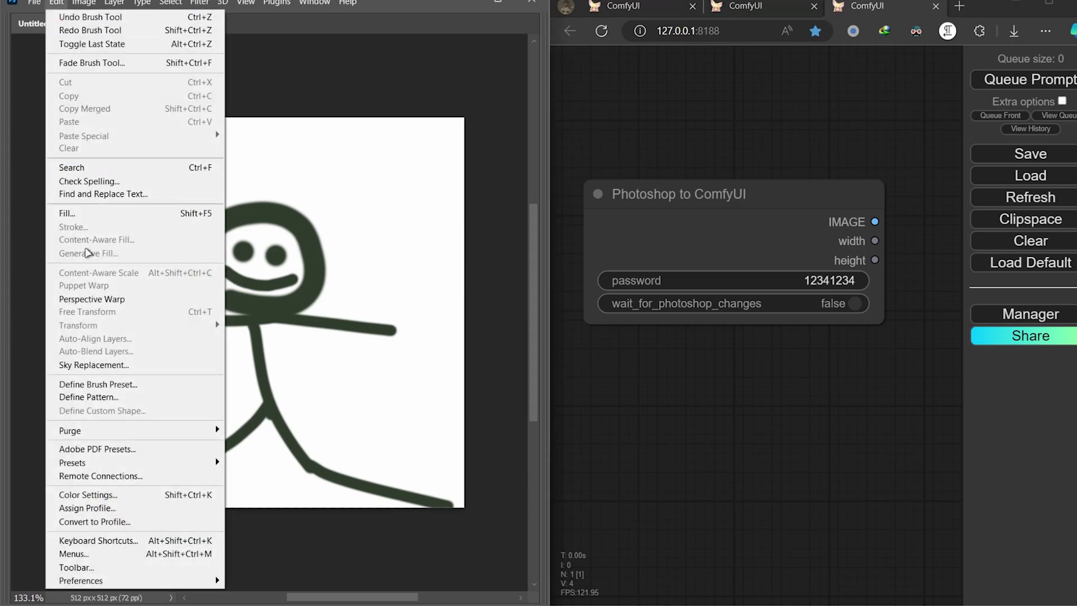
Turn on Enable Remote Connections, enter the connection password, and close Preferences
click(128, 479)
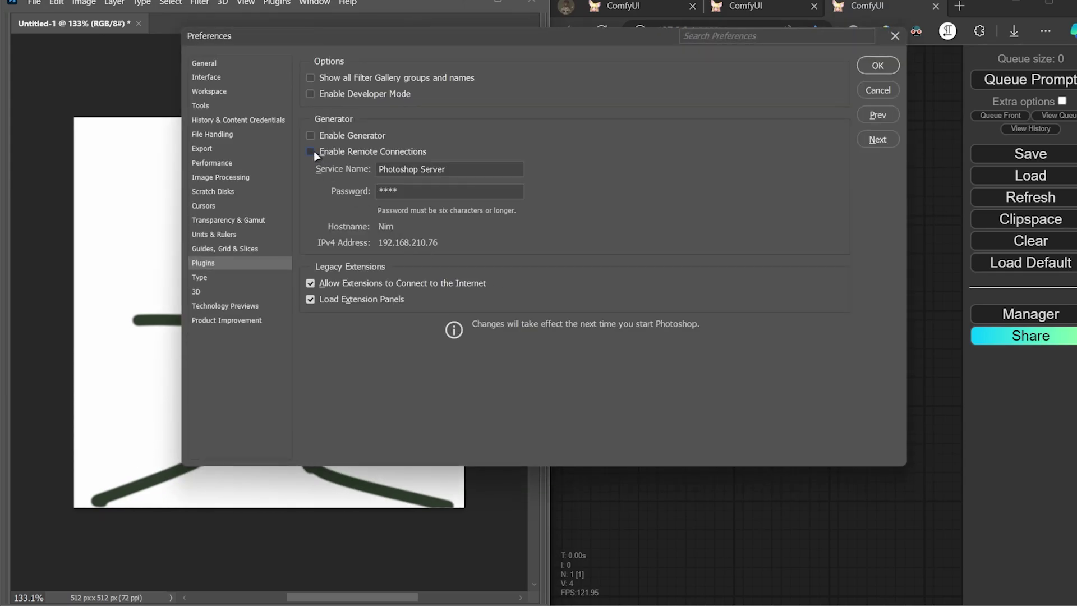
click(312, 152)
text(1234)
click(896, 40)
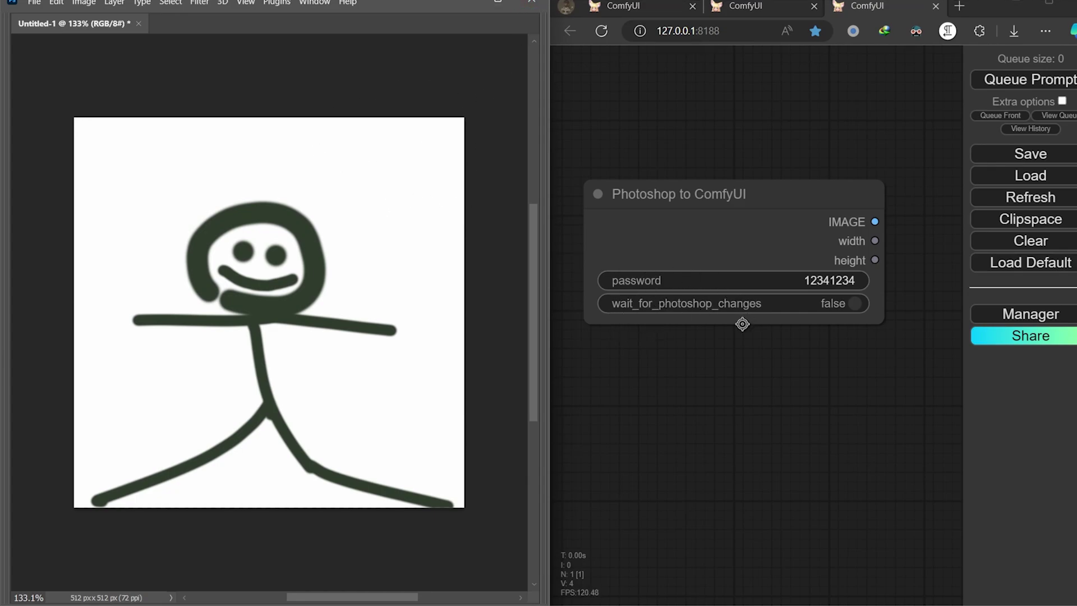
Wire a Preview Image node to the Photoshop IMAGE output, queue it, and confirm with a question-mark test stroke
scroll(795, 265, down, 1)
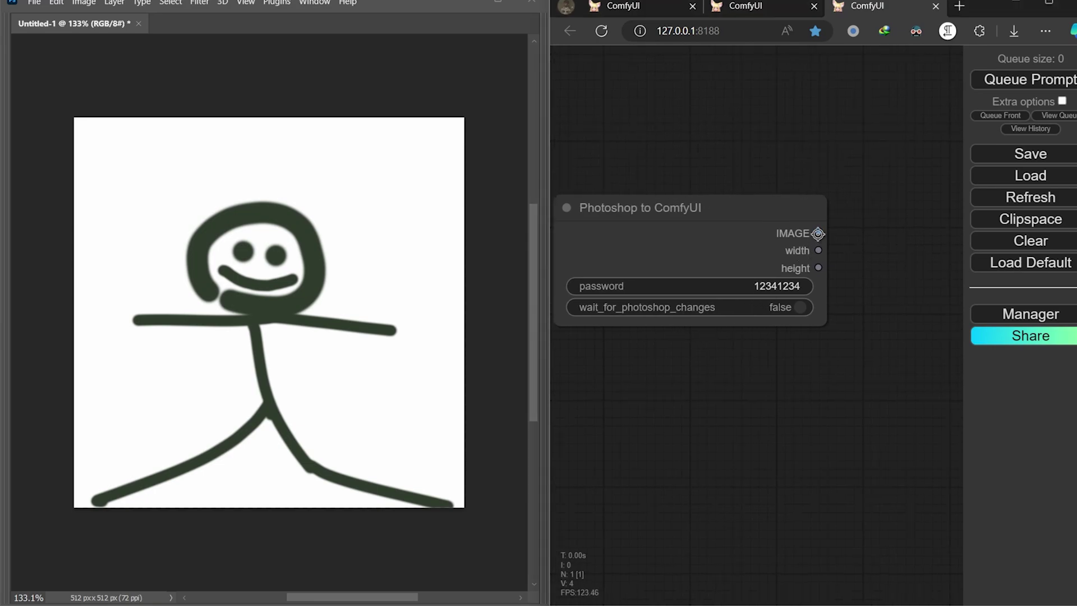
drag(818, 233, 853, 218)
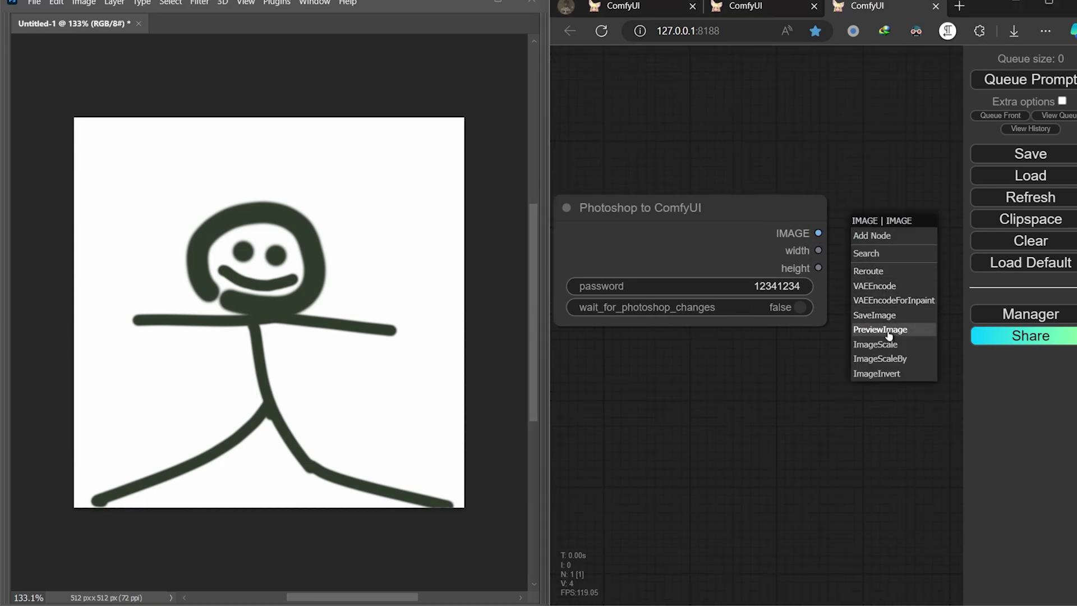
click(890, 331)
drag(849, 363, 689, 361)
click(858, 210)
click(1005, 87)
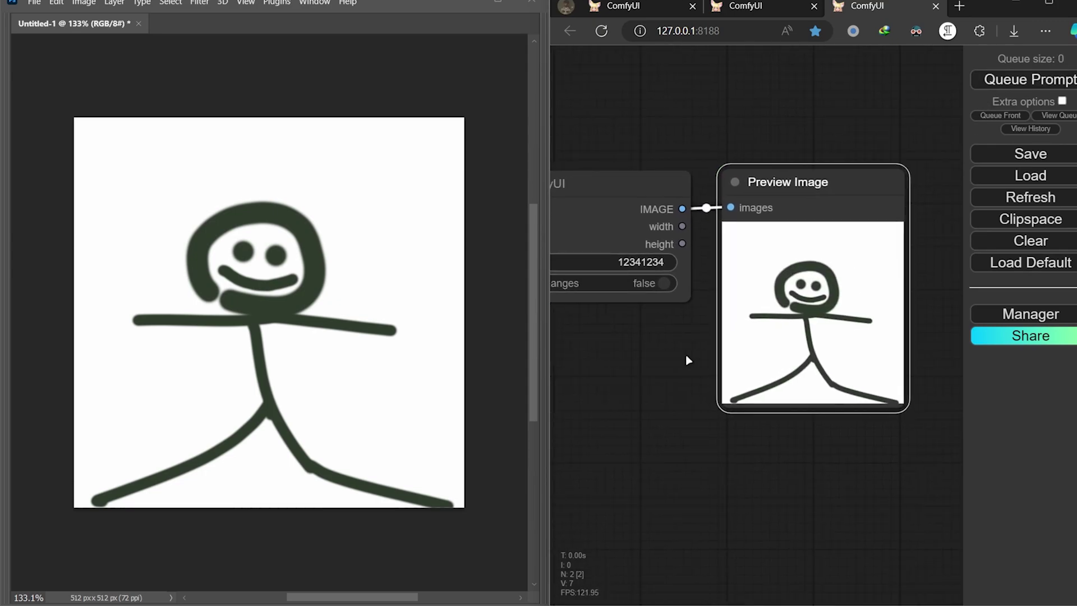
mouse_move(387, 262)
mouse_down()
mouse_move(368, 190)
mouse_move(407, 248)
mouse_up()
click(1024, 78)
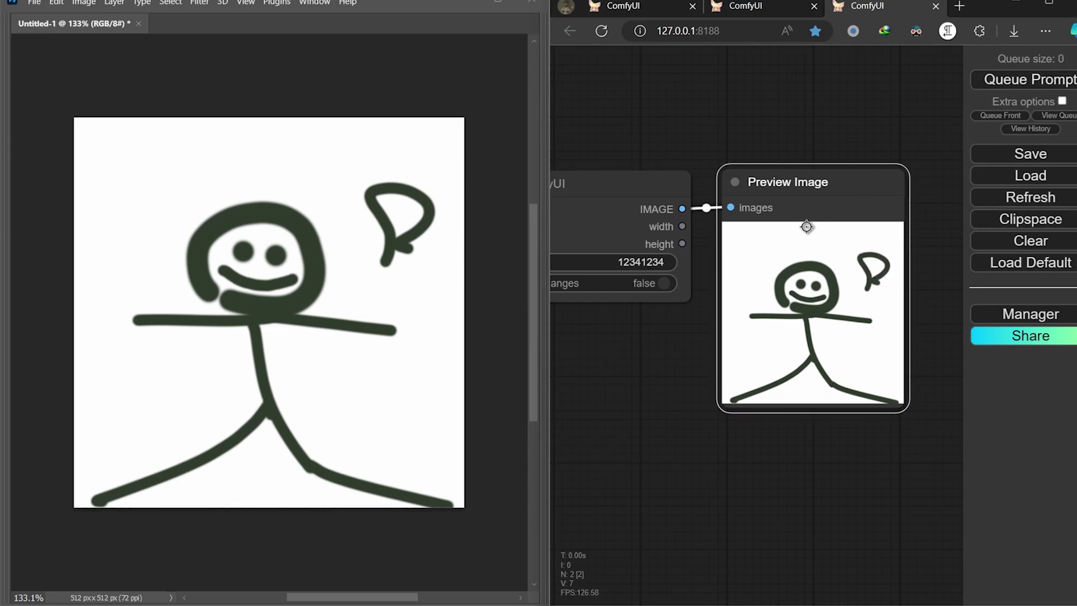
Undo the test stroke, enable Auto Queue under Extra options, and queue the prompt
key(ctrl+z)
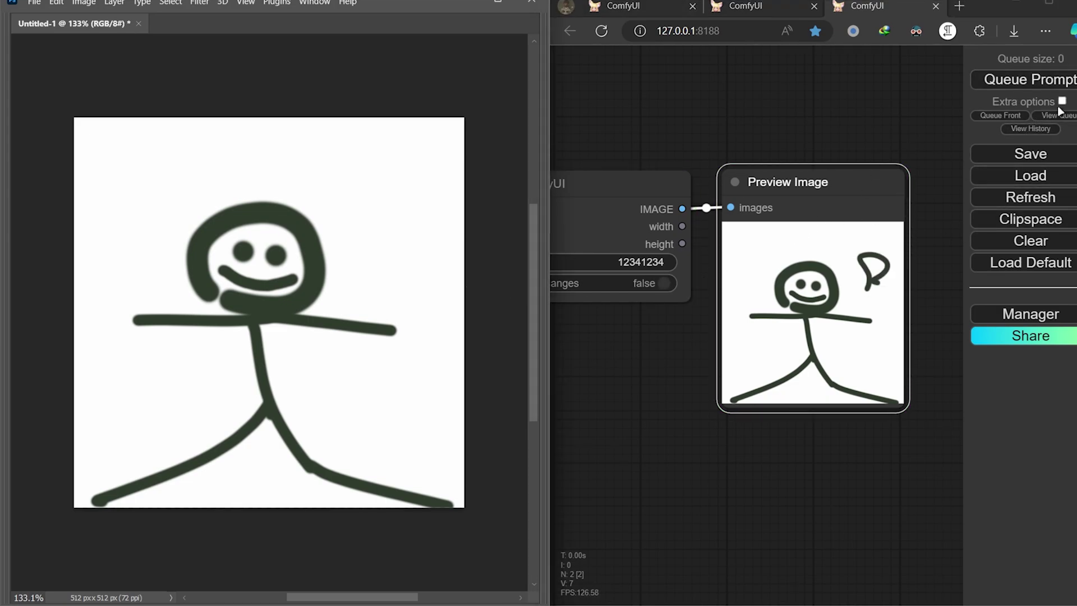
click(1061, 104)
click(1061, 148)
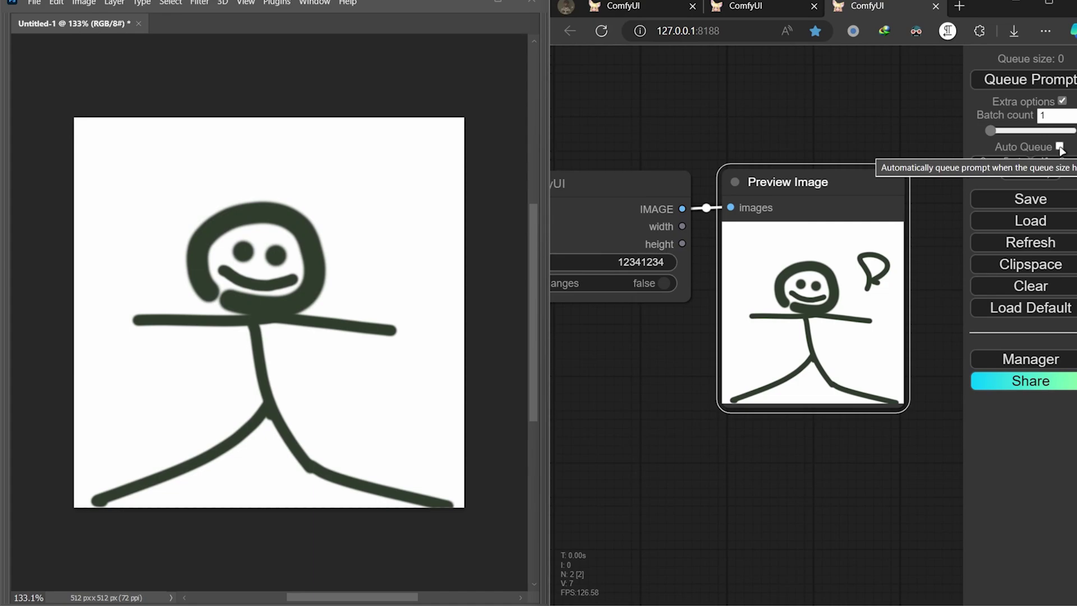
click(1017, 82)
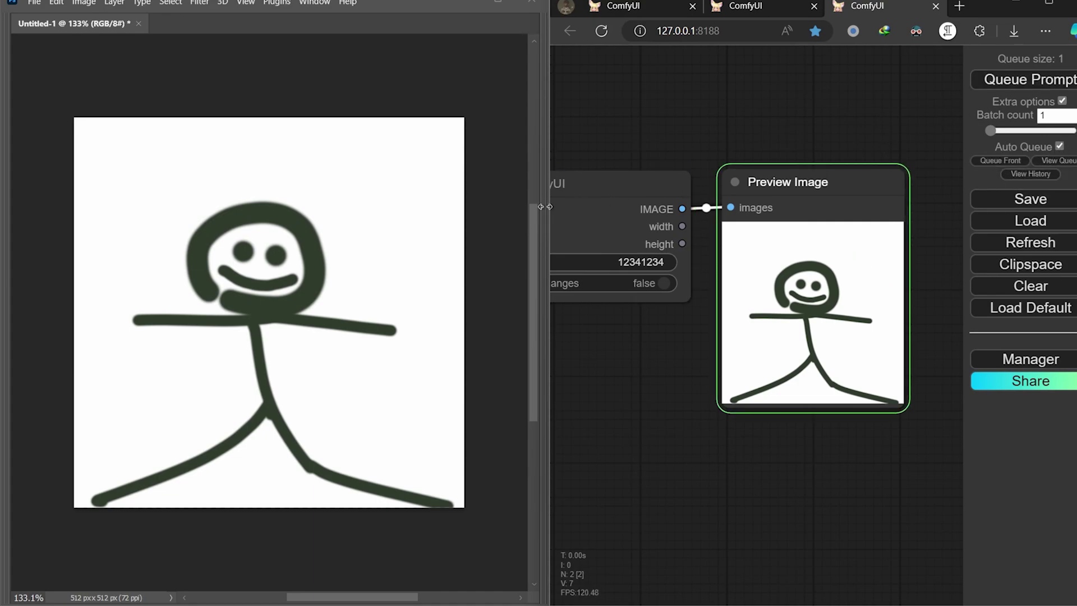
Paint an arc, dashes and dots around the figure's head while the preview updates live
drag(407, 248, 345, 151)
drag(399, 216, 372, 179)
click(380, 270)
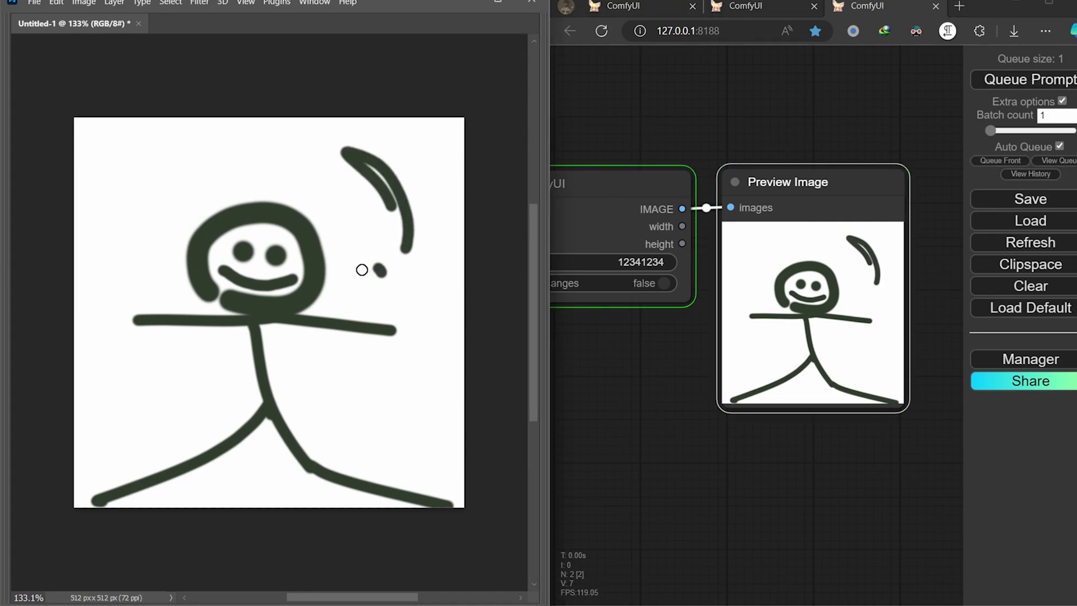
mouse_move(336, 218)
mouse_down()
mouse_move(340, 199)
mouse_move(299, 168)
mouse_up()
drag(268, 160, 252, 155)
drag(202, 162, 178, 172)
drag(135, 201, 137, 218)
click(160, 269)
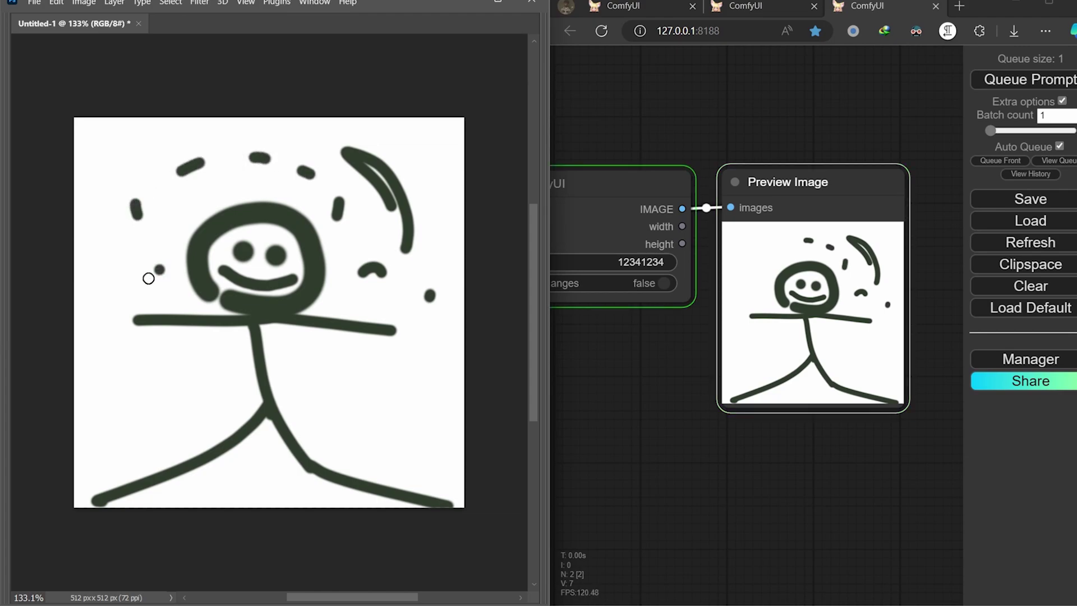
drag(145, 279, 149, 272)
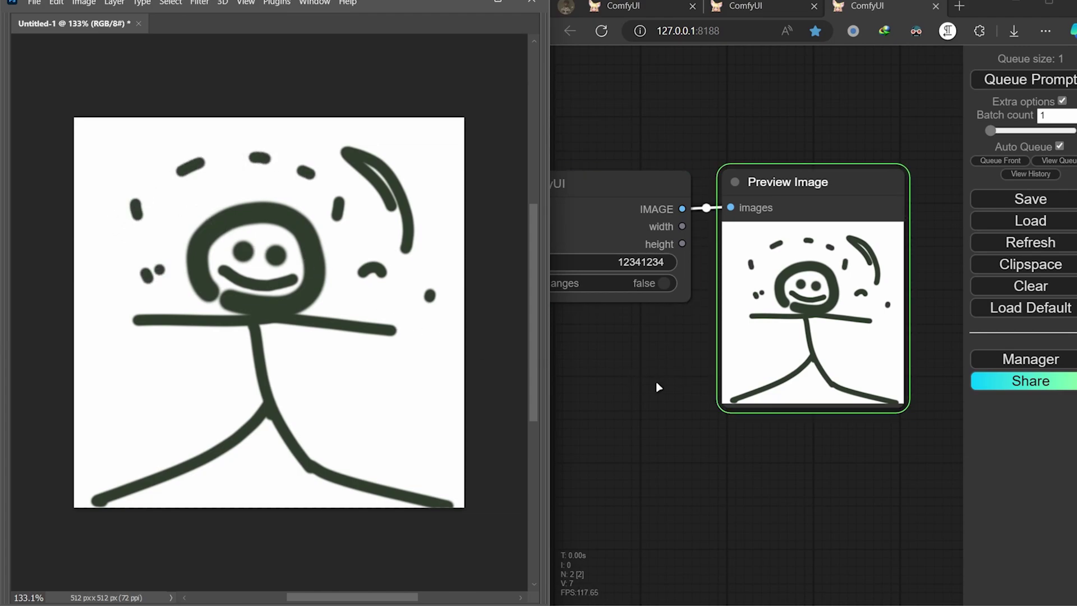
drag(658, 387, 683, 364)
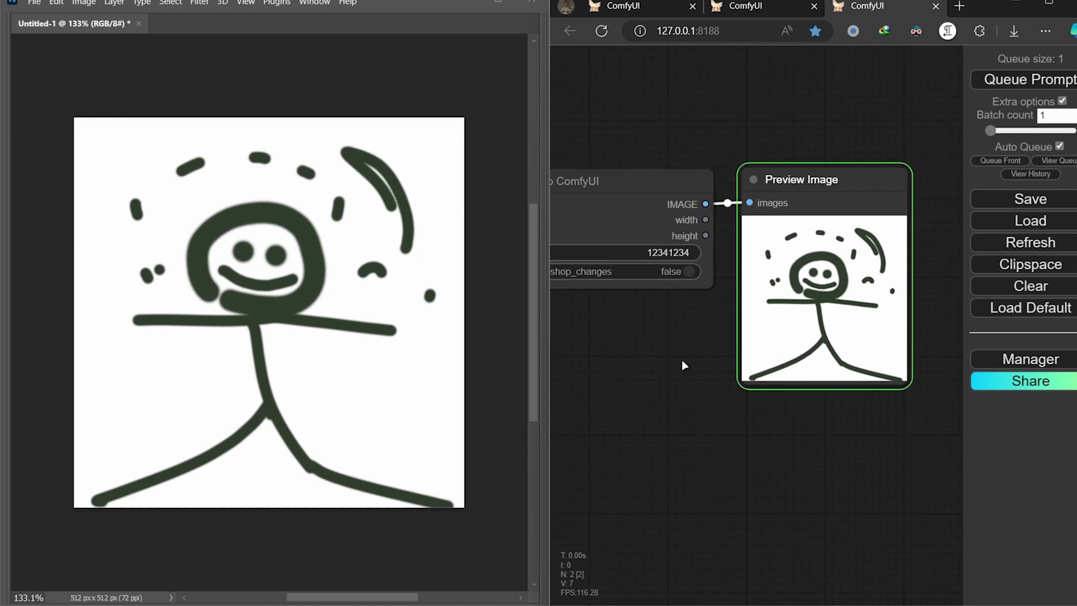
scroll(682, 359, down, 4)
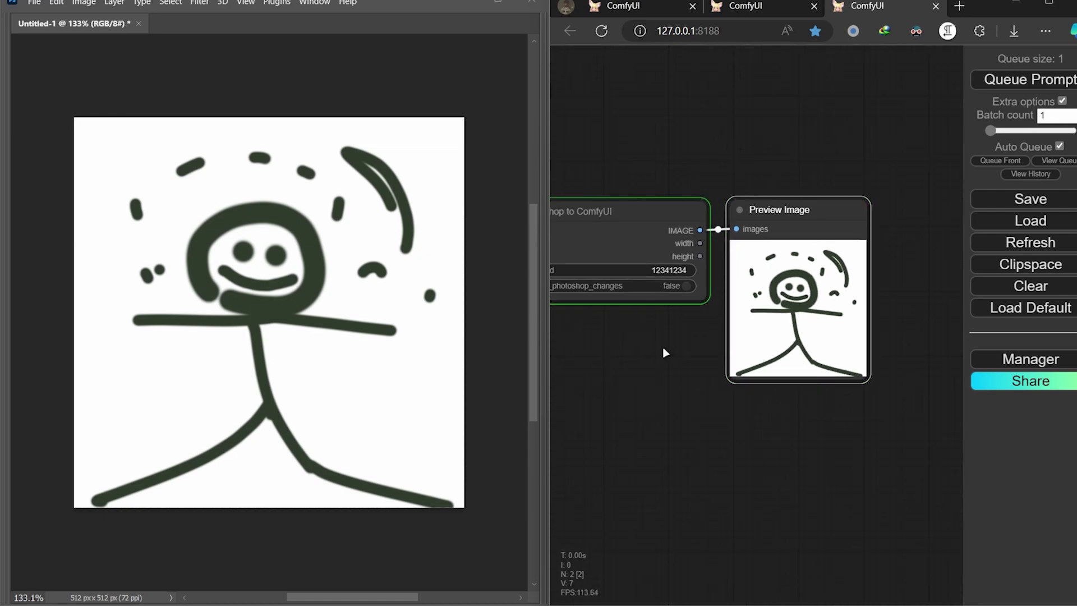
Disable Auto Queue, insert an ImageInvert node before Preview Image, and queue to show the inverted figure
click(1049, 149)
drag(757, 280, 687, 386)
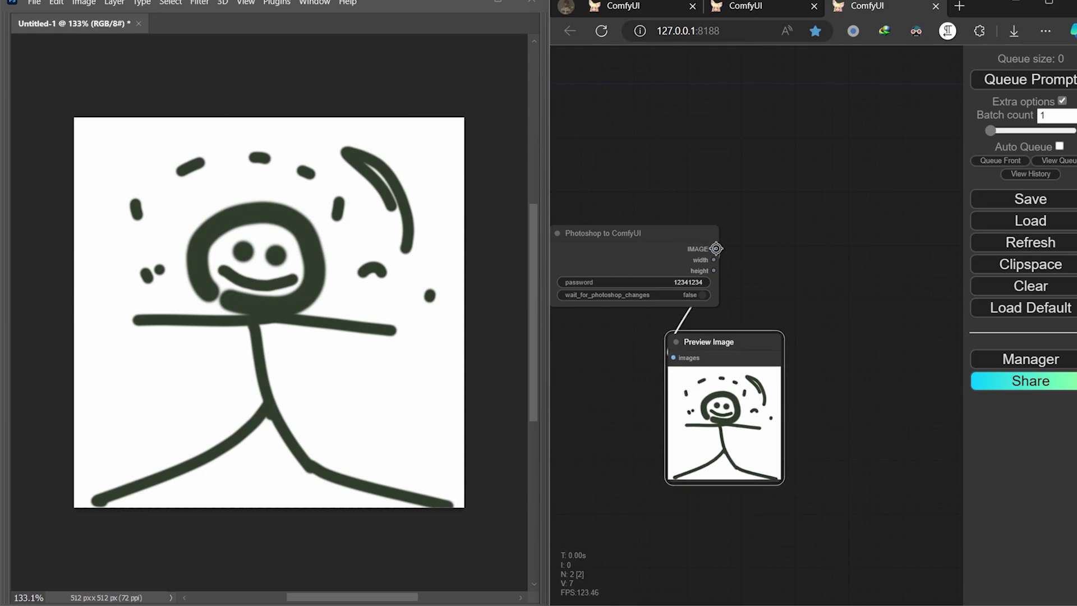
drag(717, 248, 802, 222)
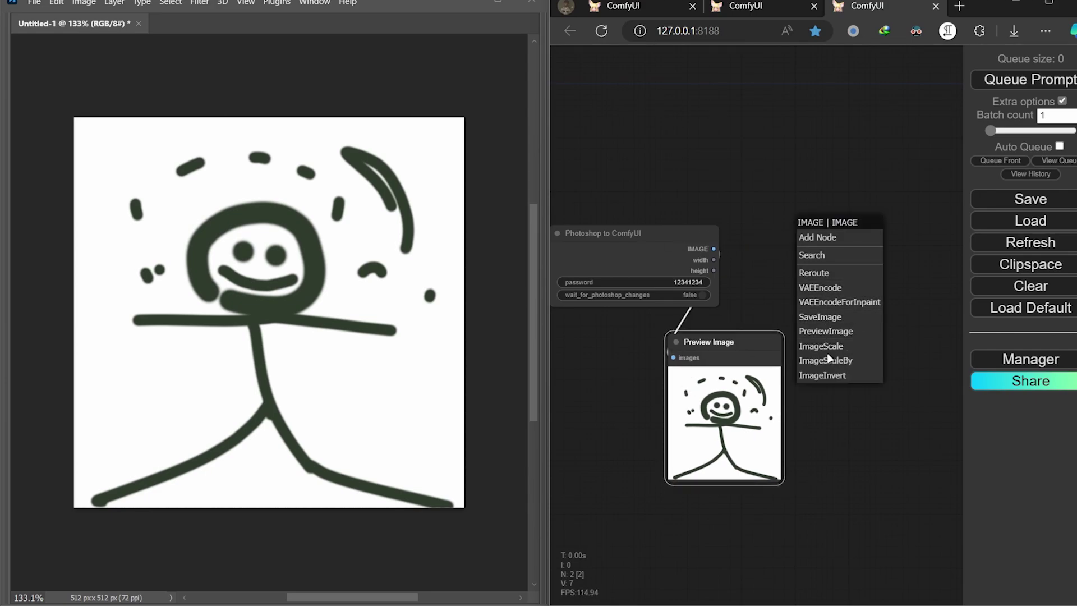
click(829, 255)
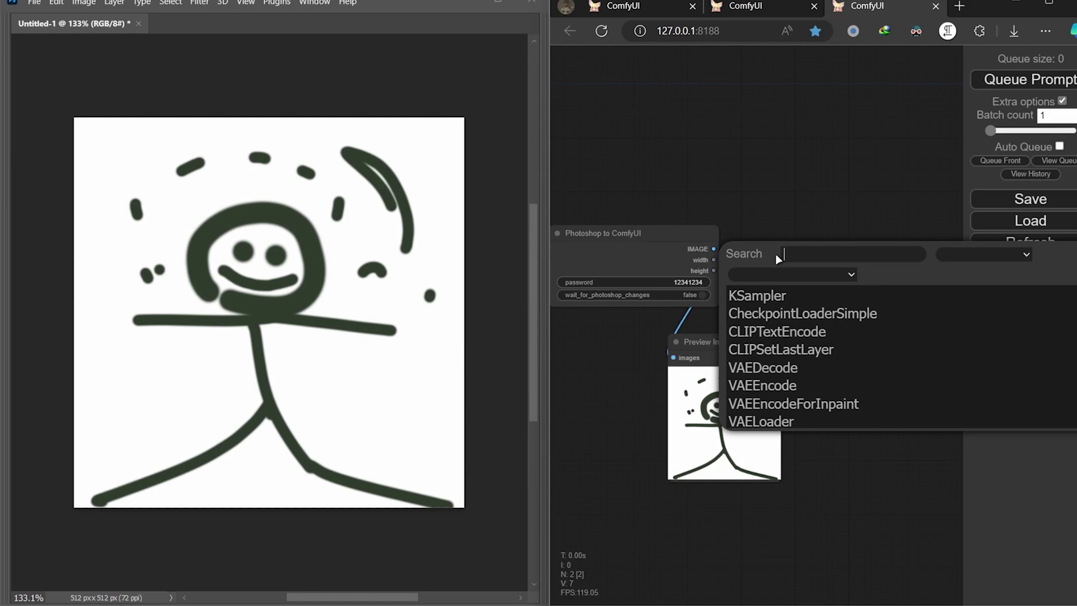
text(inver)
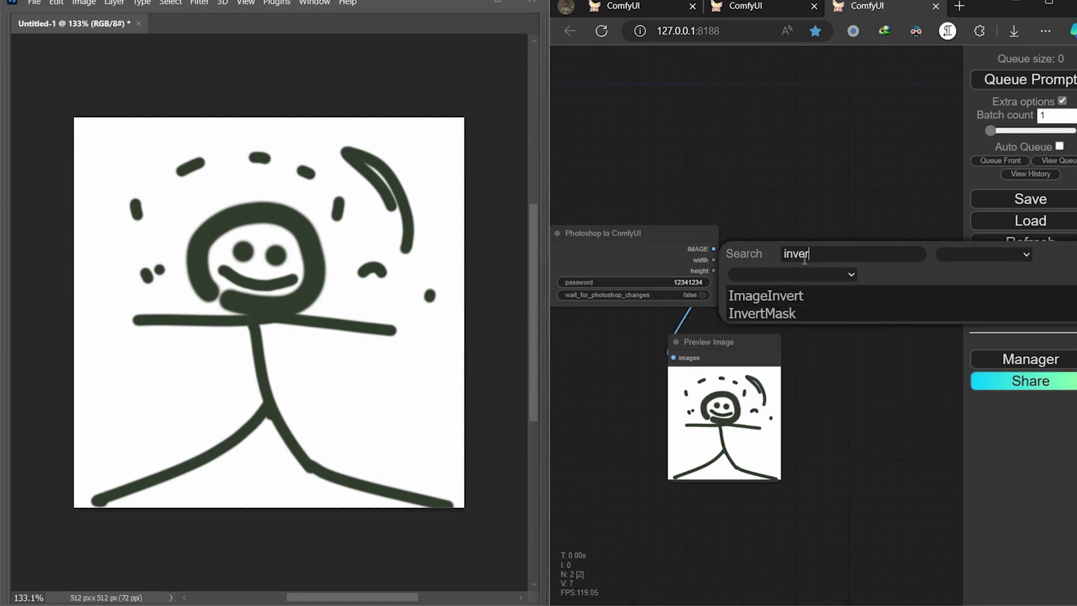
click(793, 295)
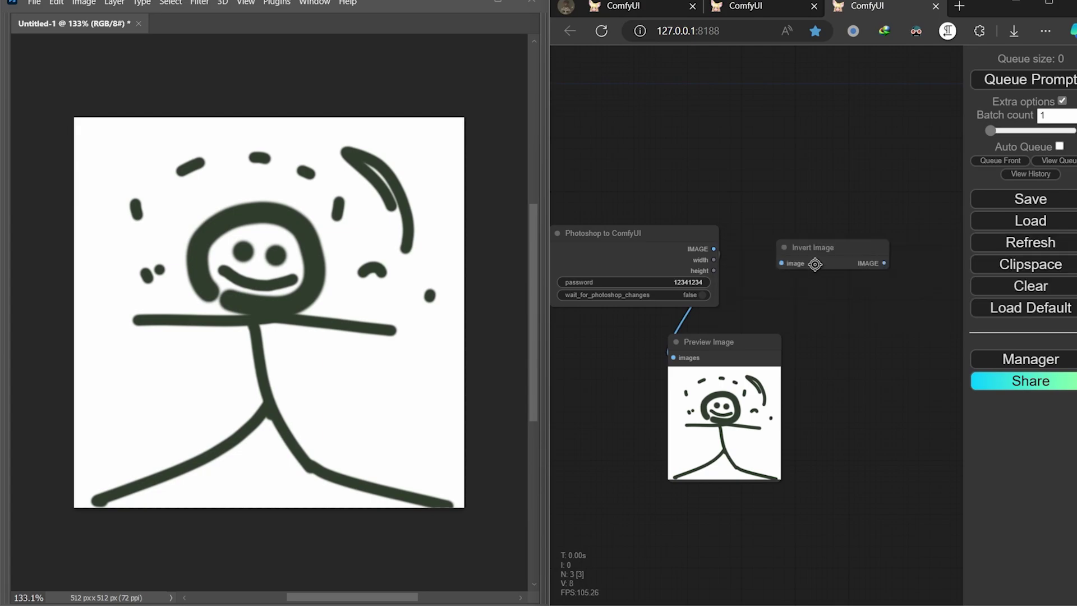
drag(715, 249, 782, 263)
drag(878, 265, 773, 326)
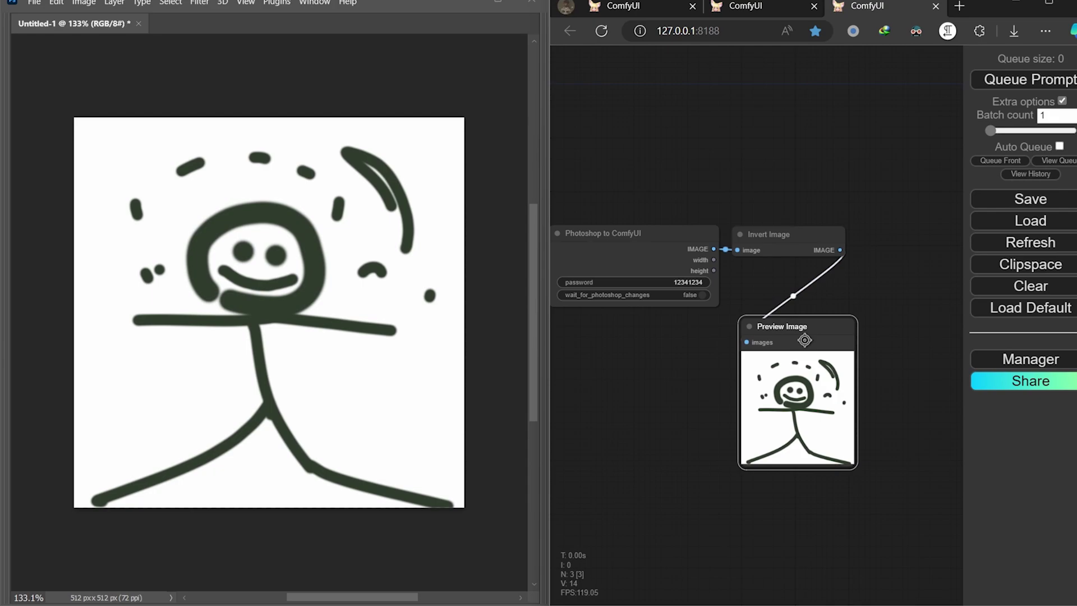
click(1010, 79)
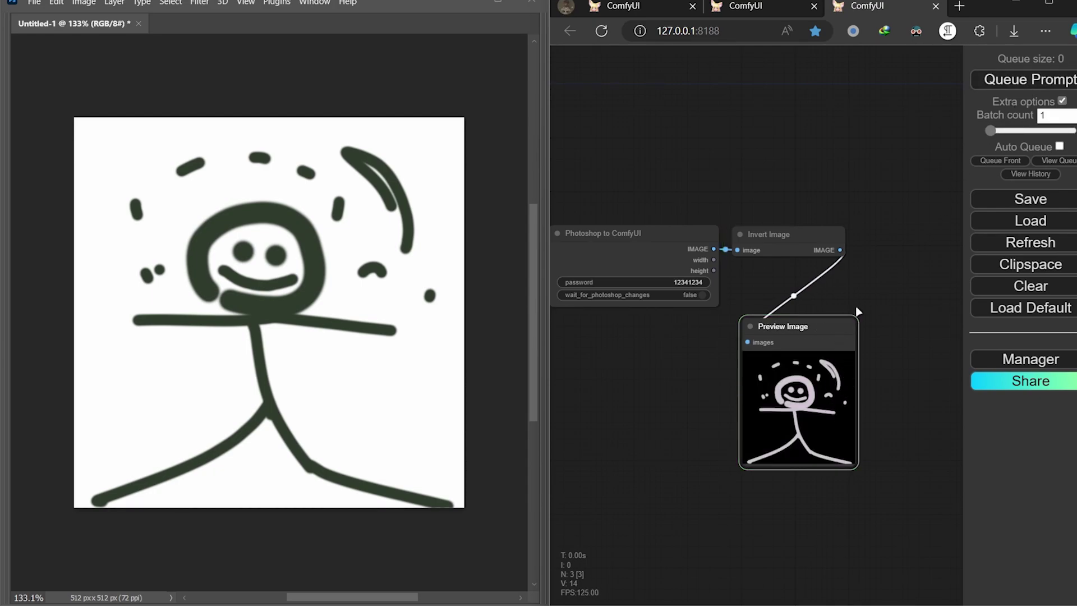
Add a PreviewPopup node from the 'pop' search and delete the old Preview Image node
double_click(881, 258)
text(pop)
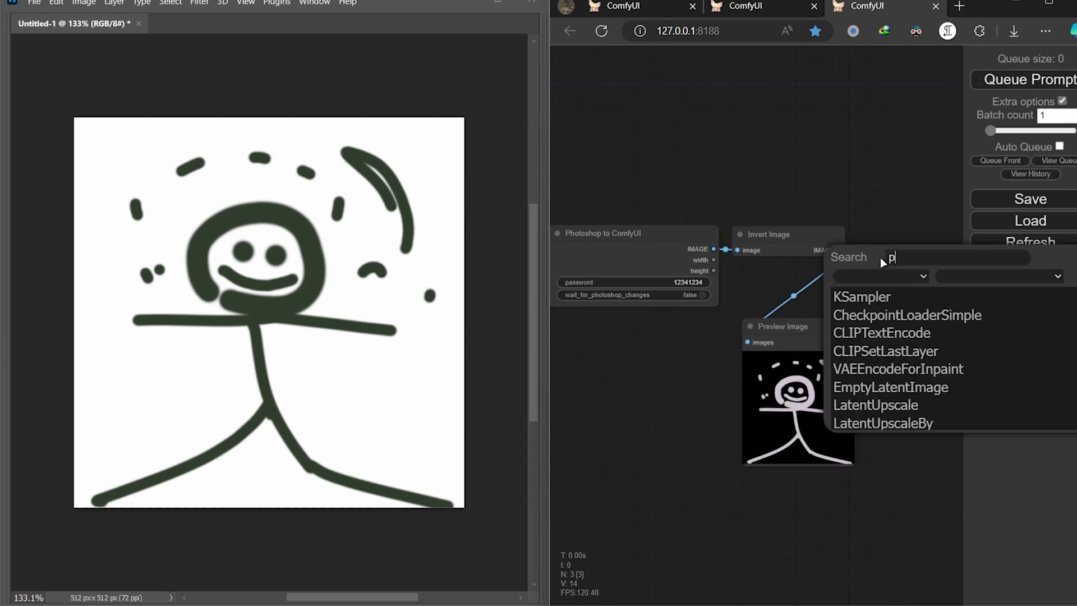
click(883, 297)
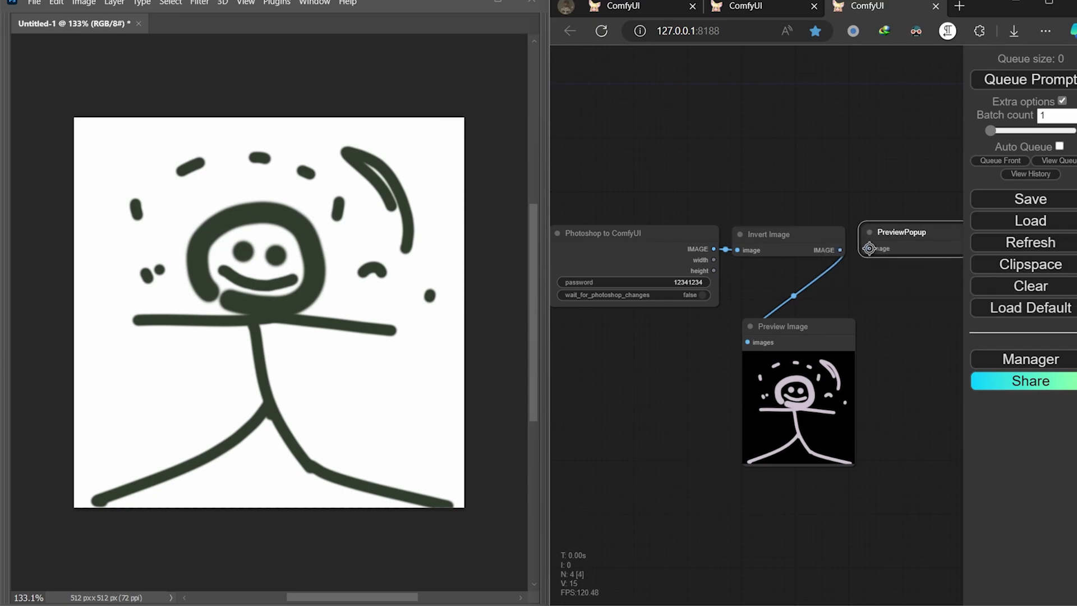
drag(905, 290, 840, 294)
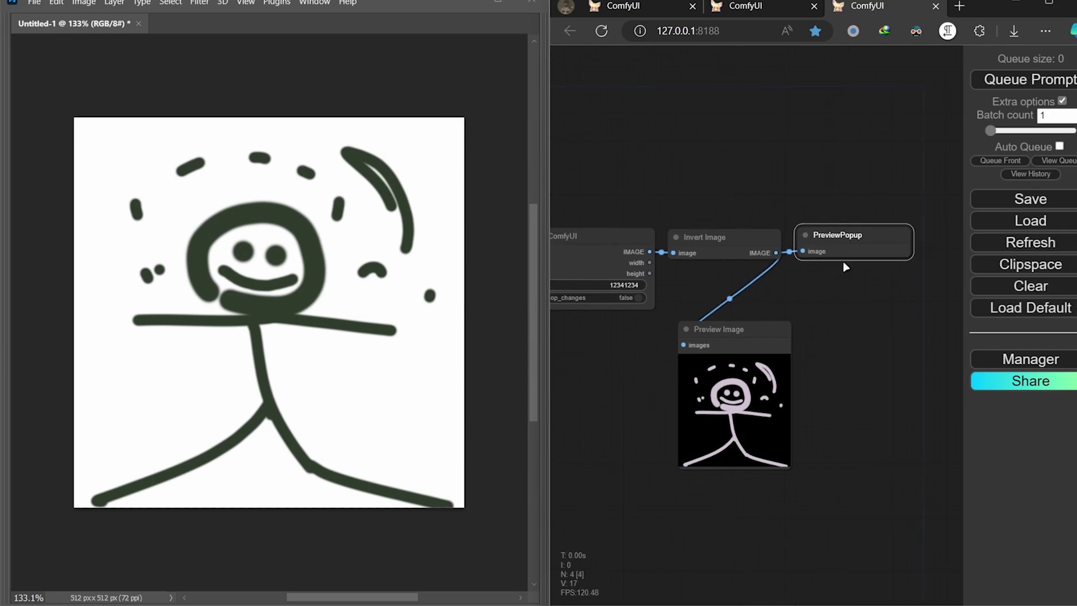
drag(844, 250, 848, 254)
click(853, 317)
click(756, 364)
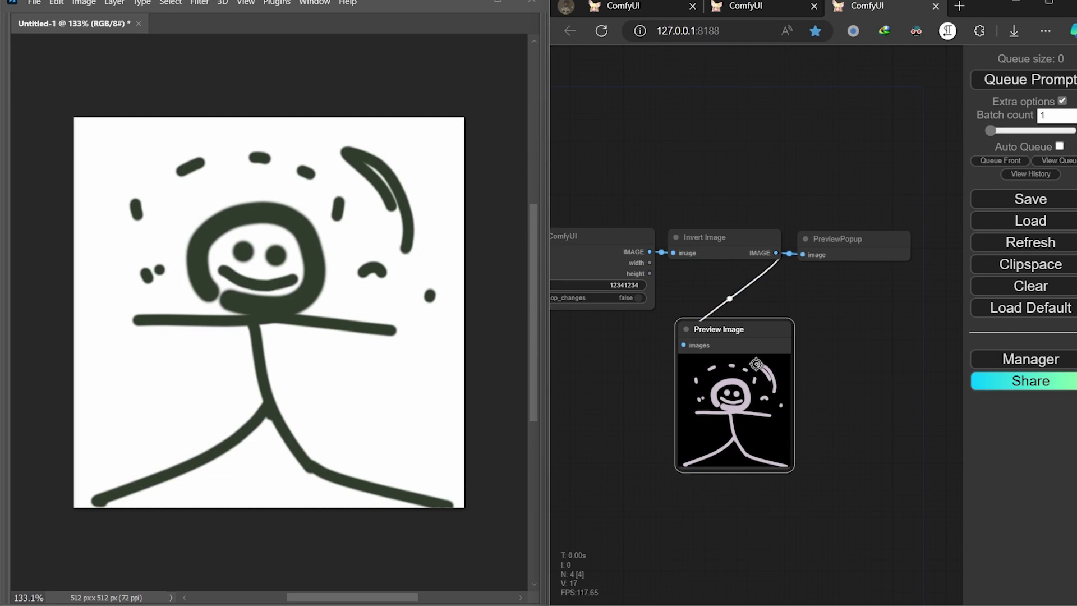
key(Delete)
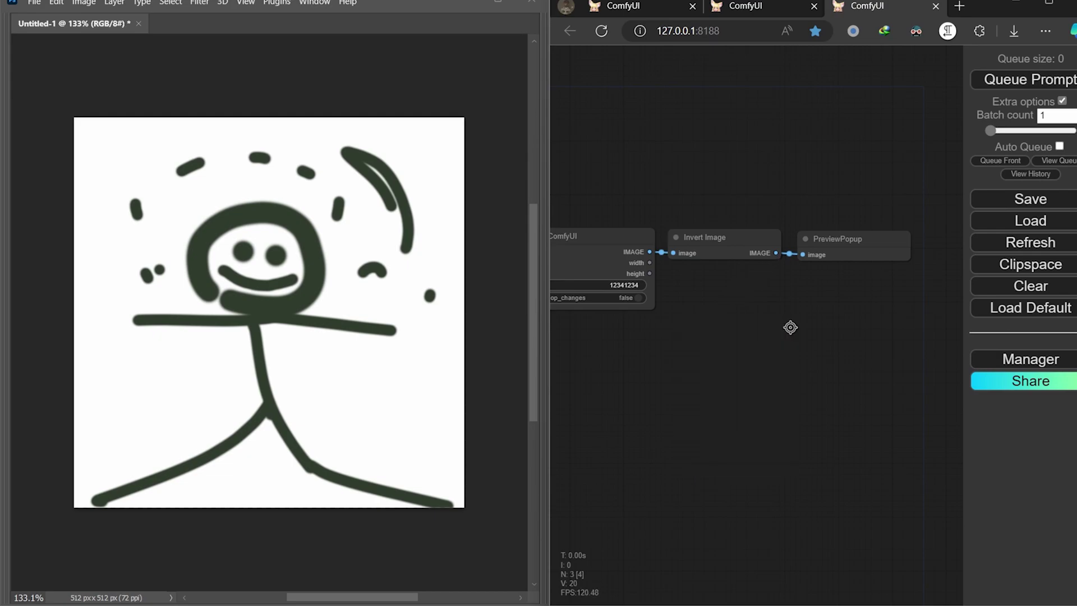
Queue the workflow, then resize the LIVE Show window and make it borderless
click(1030, 82)
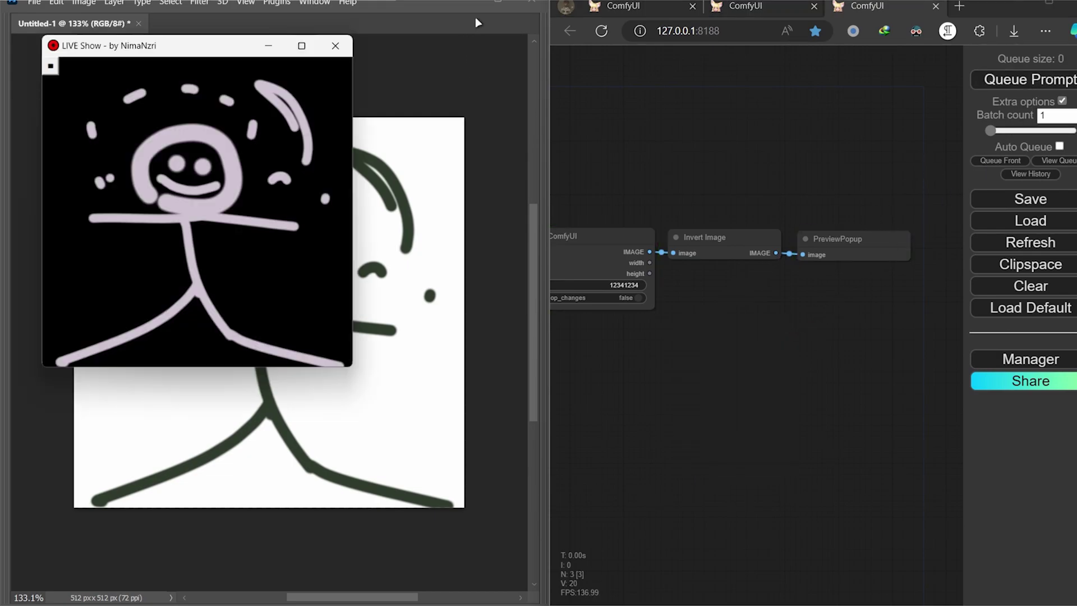
mouse_move(352, 369)
mouse_down()
mouse_move(398, 488)
mouse_move(351, 381)
mouse_move(284, 452)
mouse_move(326, 513)
mouse_move(378, 481)
mouse_move(436, 379)
mouse_move(342, 357)
mouse_up()
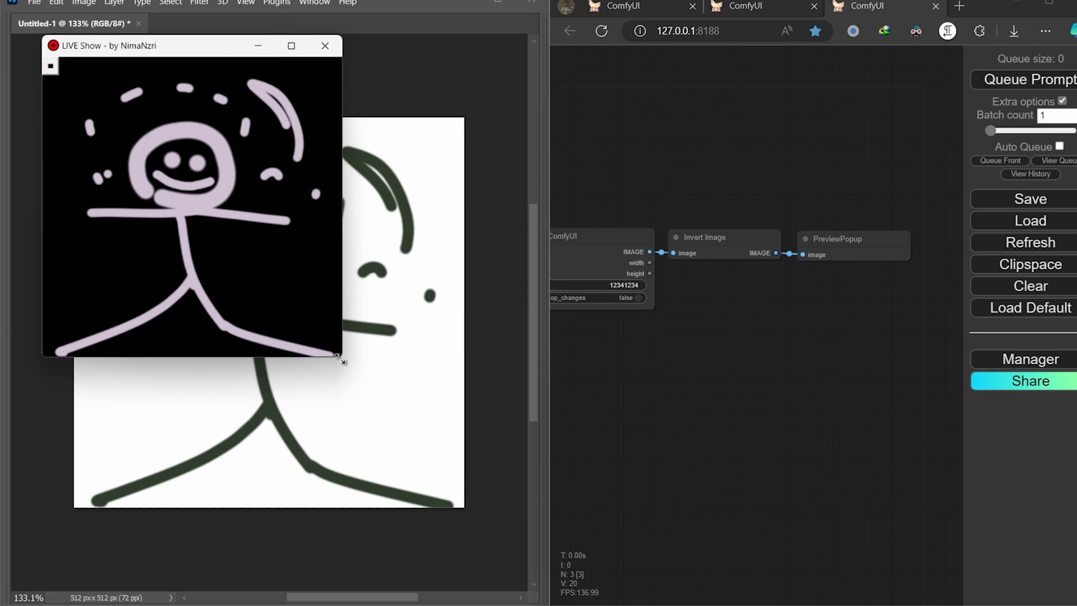
click(51, 70)
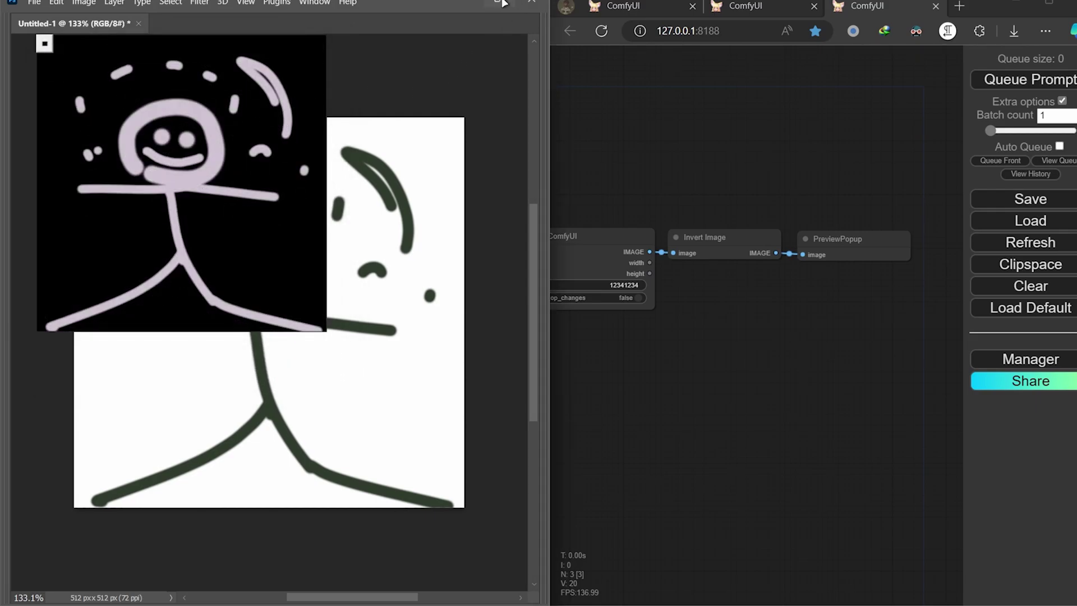
Maximize Photoshop and paint a squiggle, a thick blurred stroke and a loop over the figure's head
click(500, 3)
mouse_move(617, 397)
mouse_down()
mouse_move(689, 377)
mouse_move(677, 356)
mouse_up()
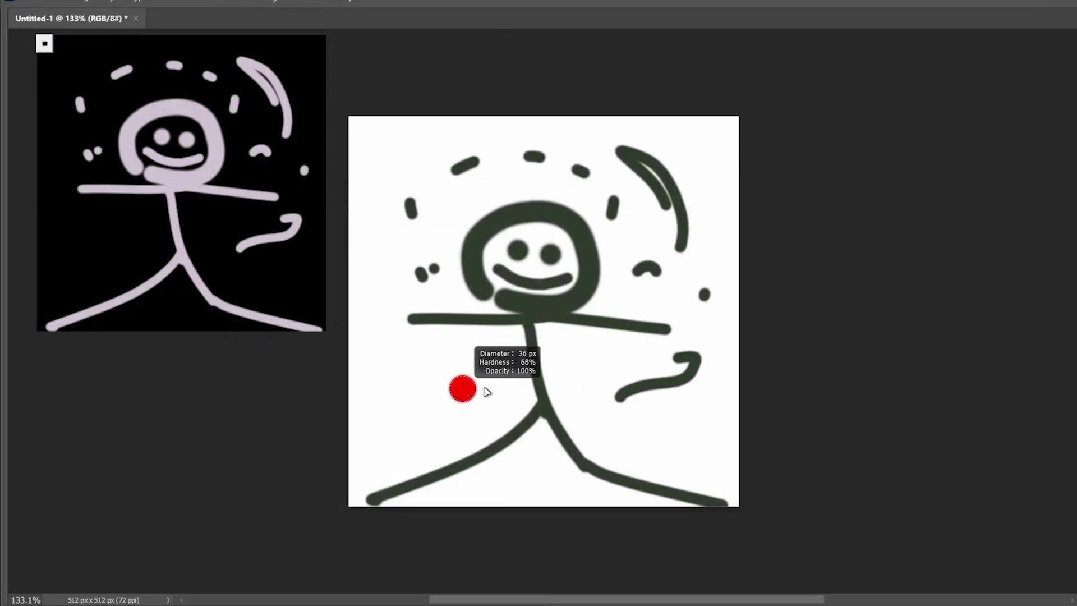
drag(452, 403, 396, 377)
mouse_move(499, 377)
mouse_down()
mouse_move(446, 208)
mouse_move(375, 163)
mouse_up()
Stamp six large soft dark dots around the canvas
click(684, 218)
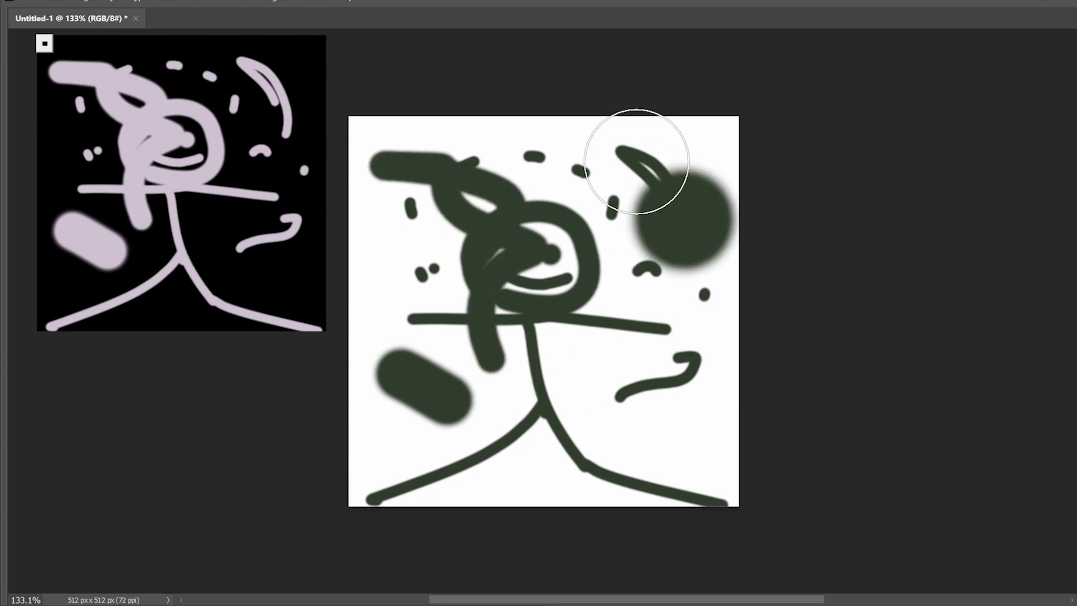
click(617, 158)
click(628, 353)
click(551, 430)
click(425, 415)
click(382, 287)
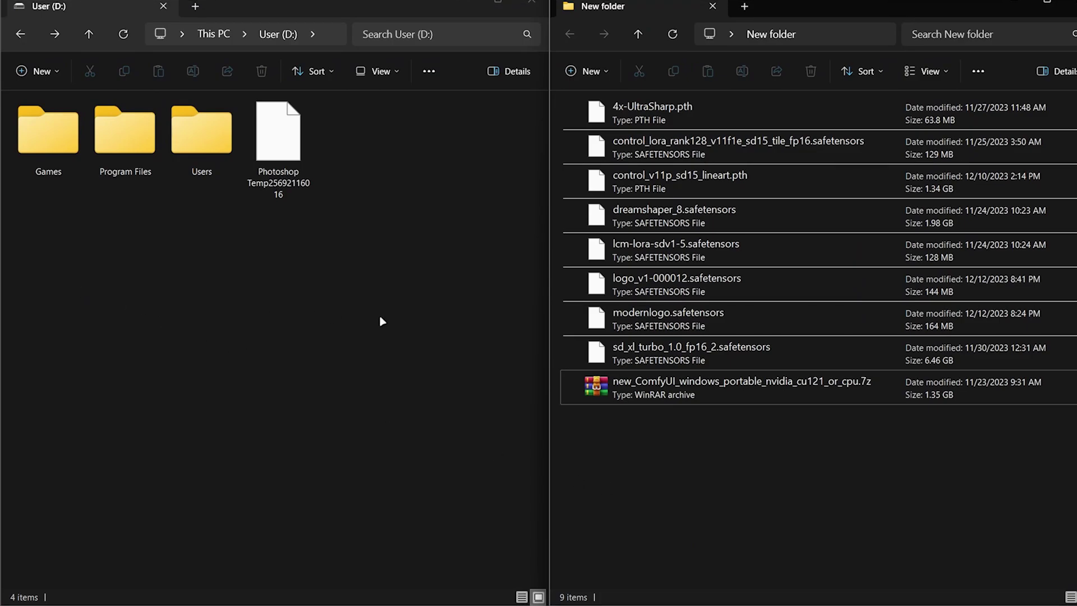
Open the new_ComfyUI .7z archive and drag ComfyUI_windows_portable onto User (D:)
click(660, 382)
double_click(657, 387)
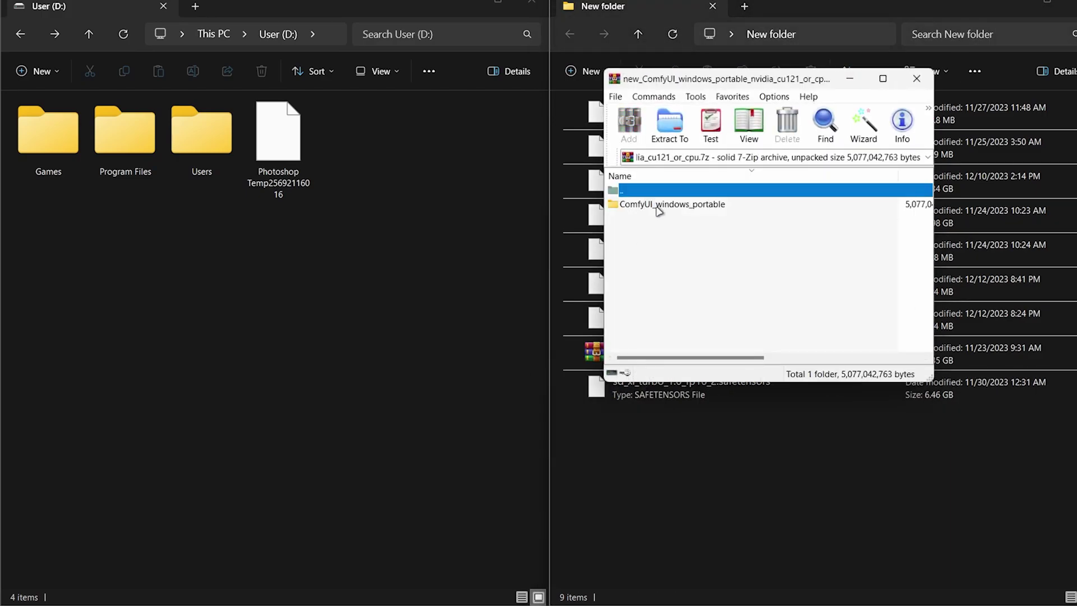
drag(658, 209, 359, 210)
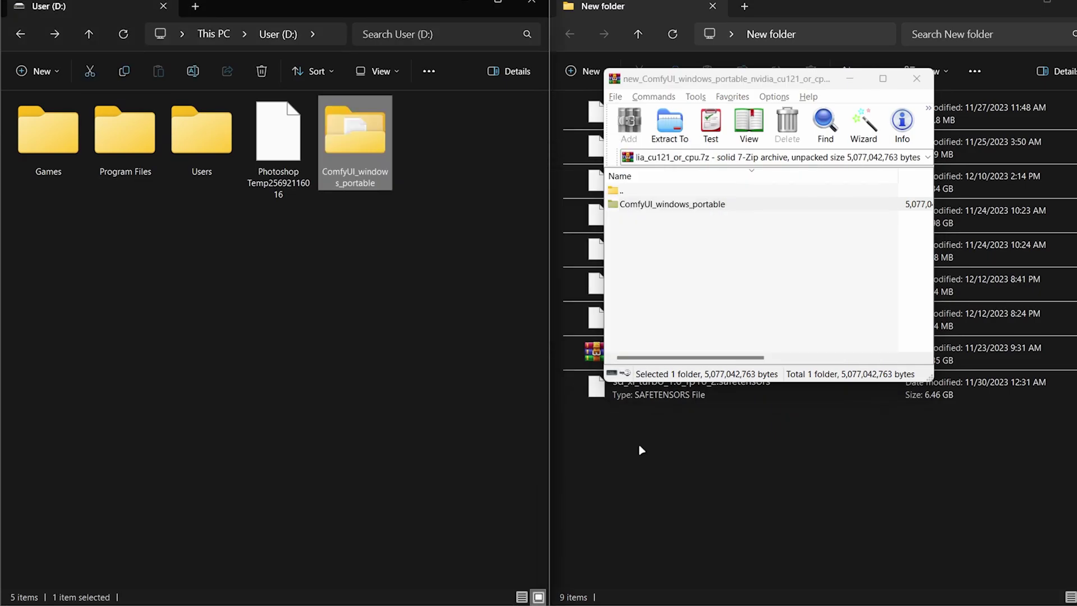
Open ComfyUI\models\controlnet and move the lineart and tile control models into it
double_click(361, 147)
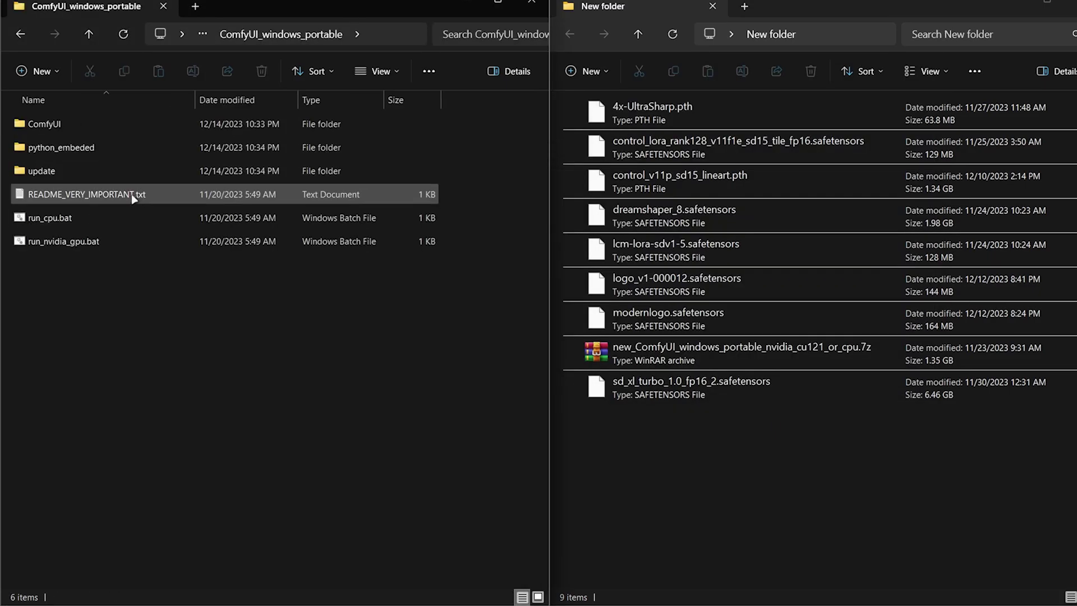
double_click(80, 128)
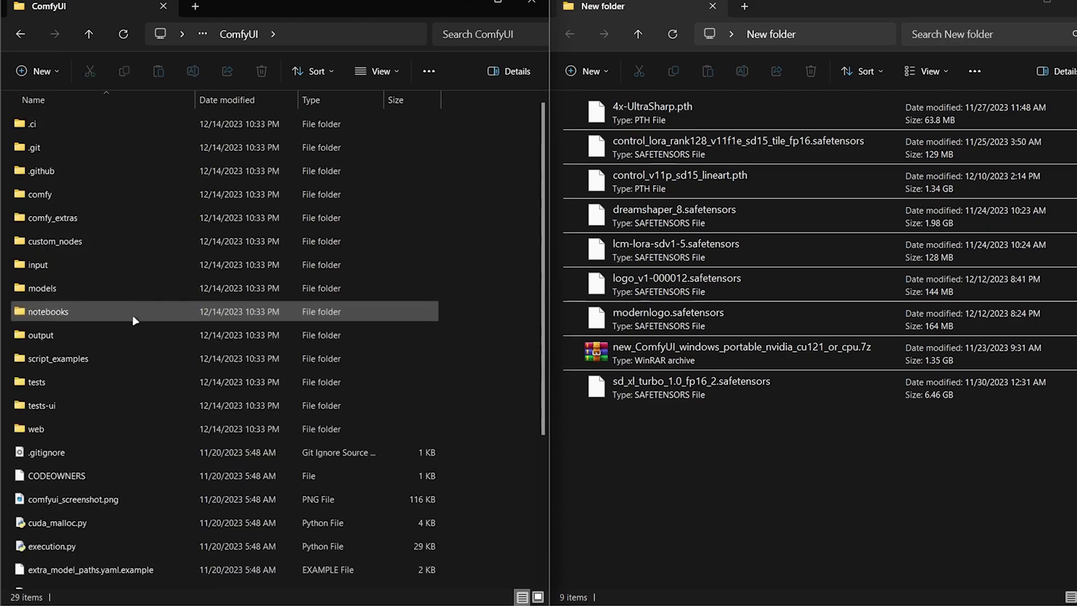
double_click(47, 298)
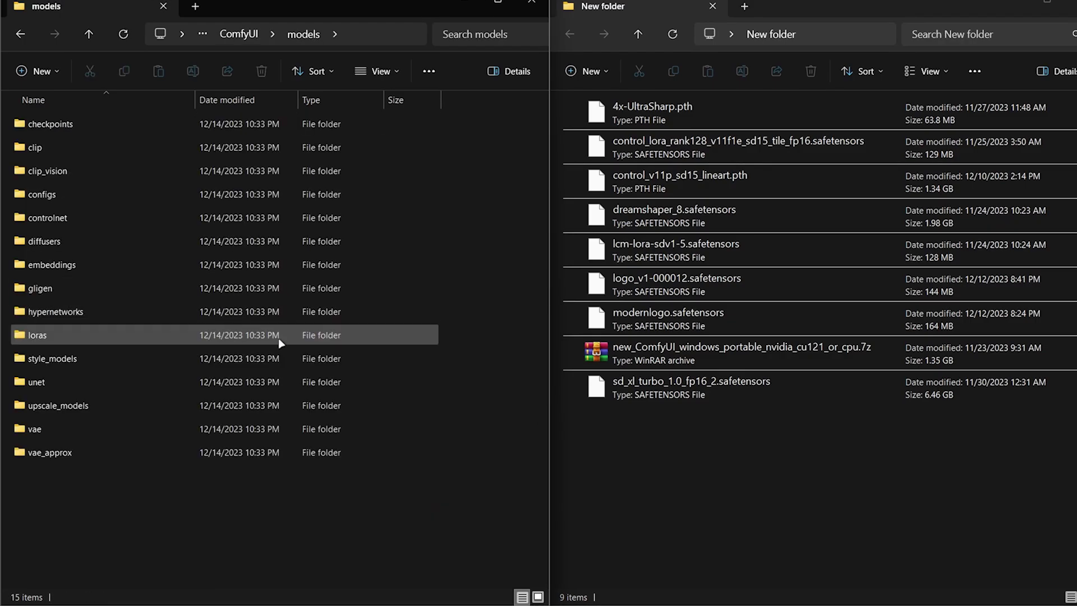
double_click(61, 227)
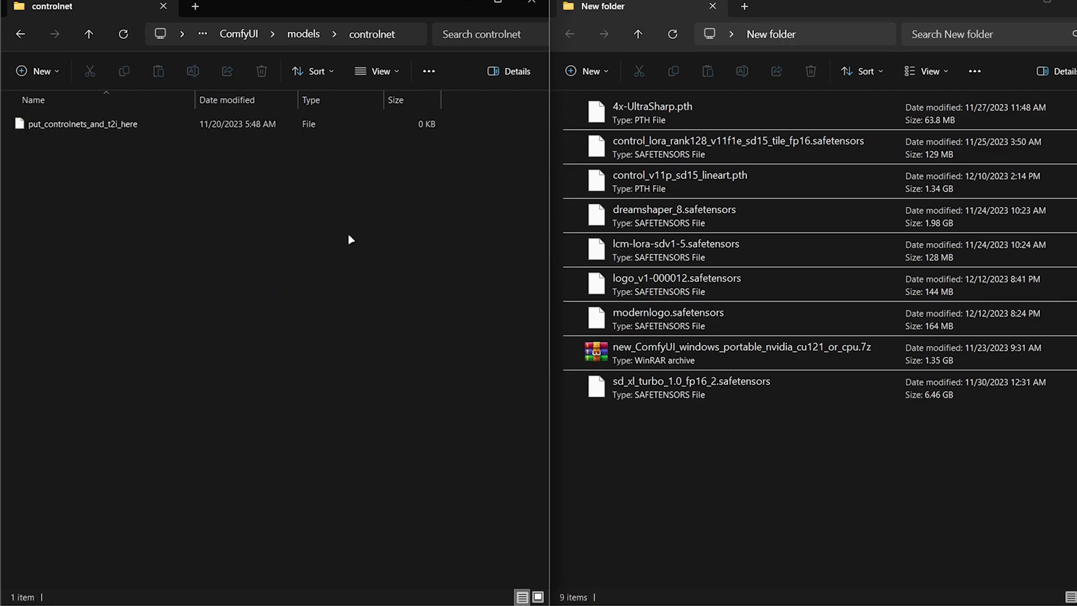
click(691, 186)
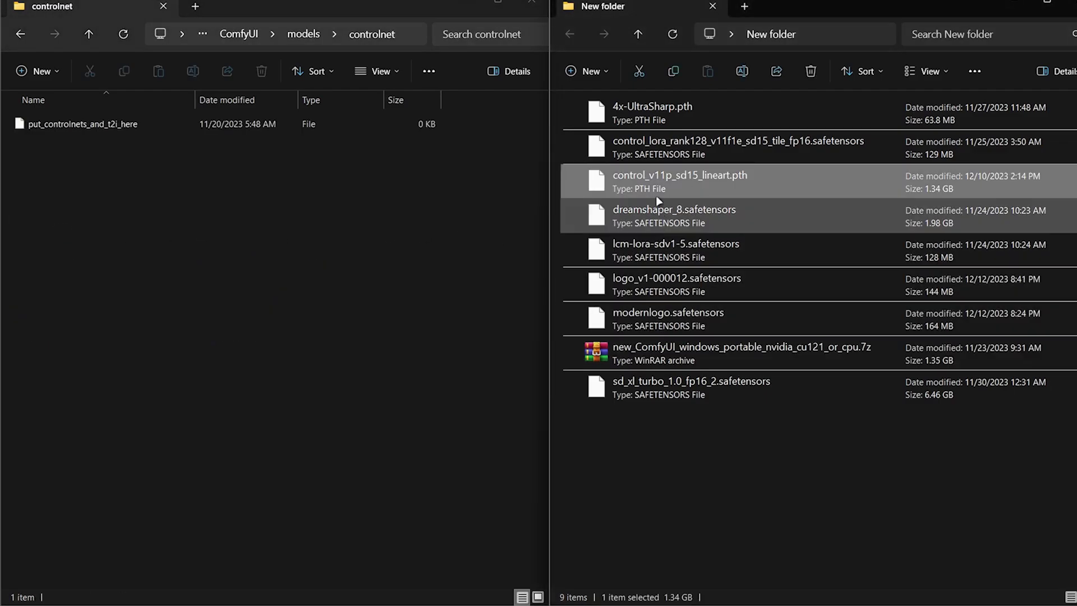
drag(653, 180, 281, 147)
drag(691, 145, 392, 169)
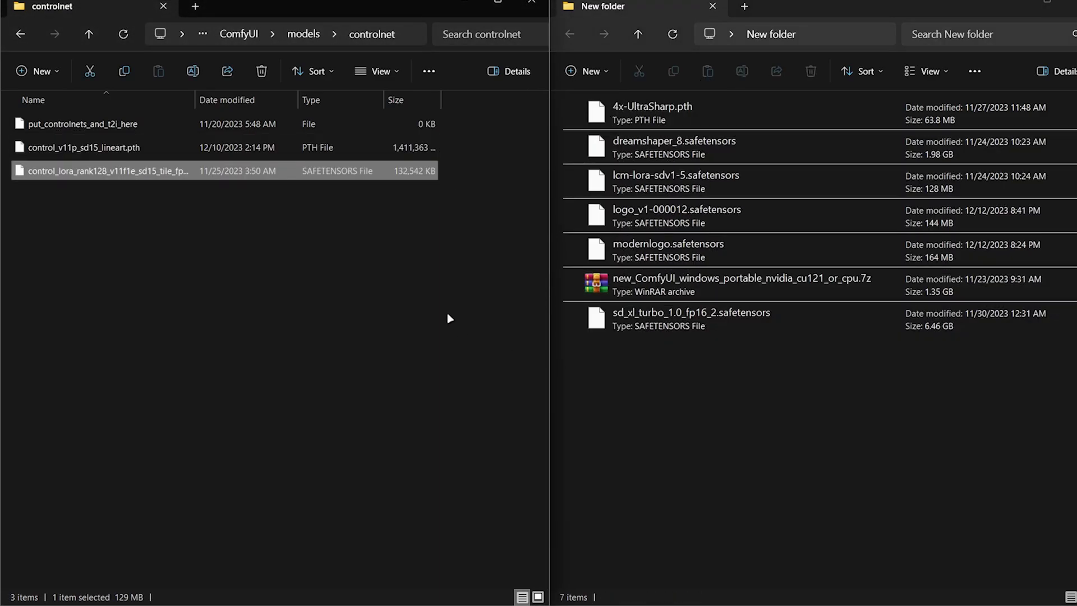
Move 4x-UltraSharp.pth into the upscale_models folder
key(alt+Left)
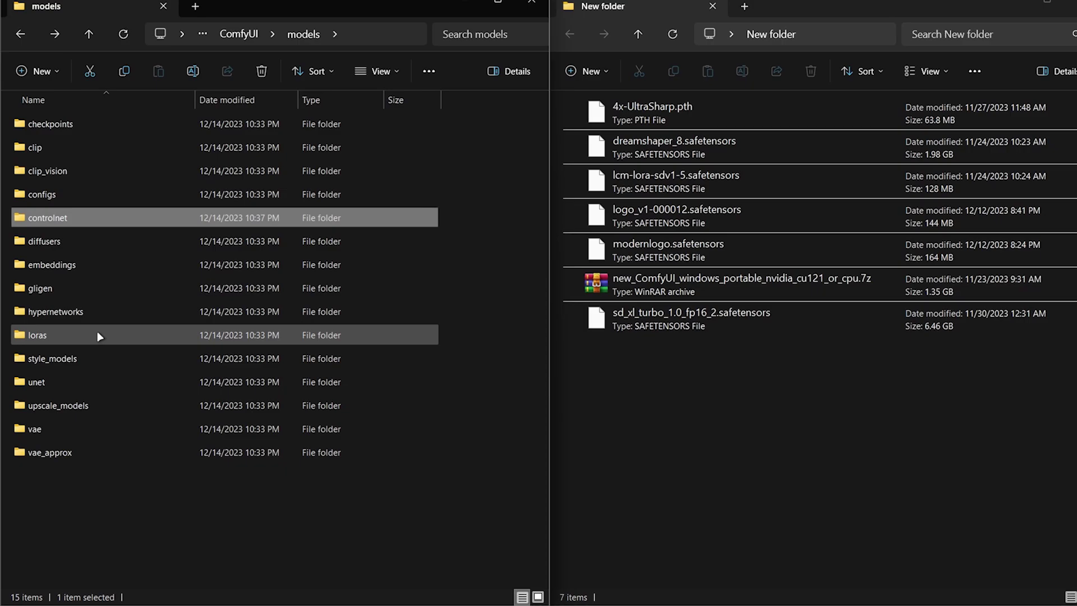
double_click(61, 405)
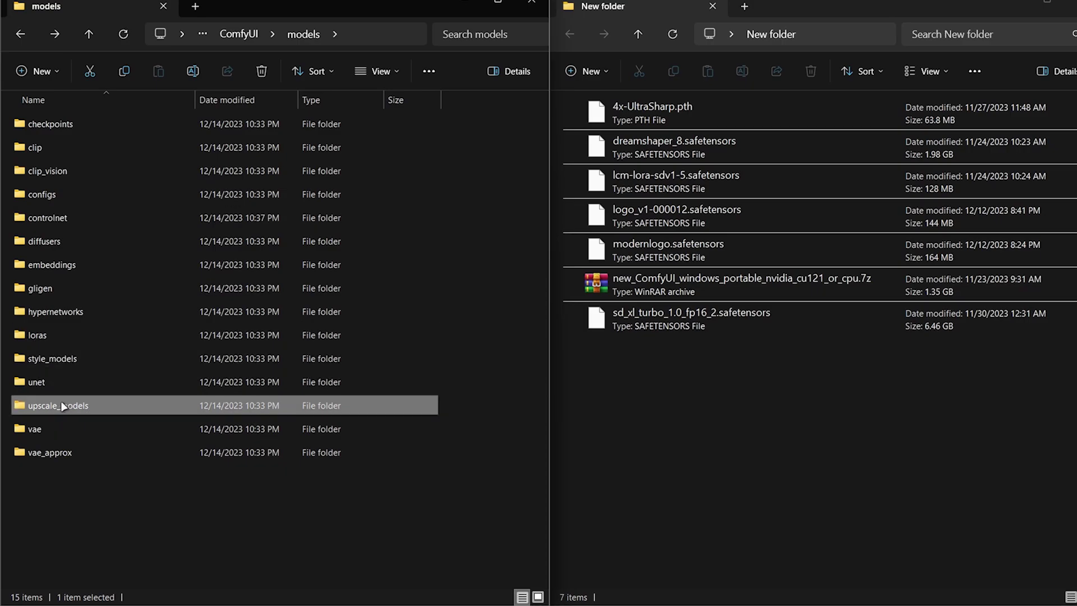
drag(655, 113, 296, 204)
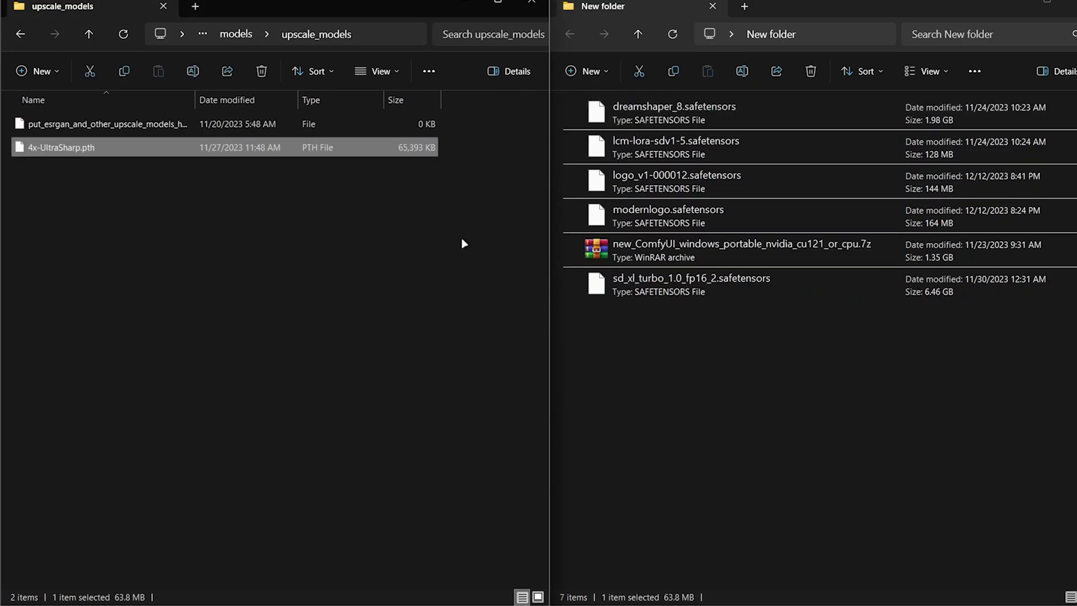
Move dreamshaper_8.safetensors and the SDXL turbo checkpoint into the checkpoints folder
key(alt+Left)
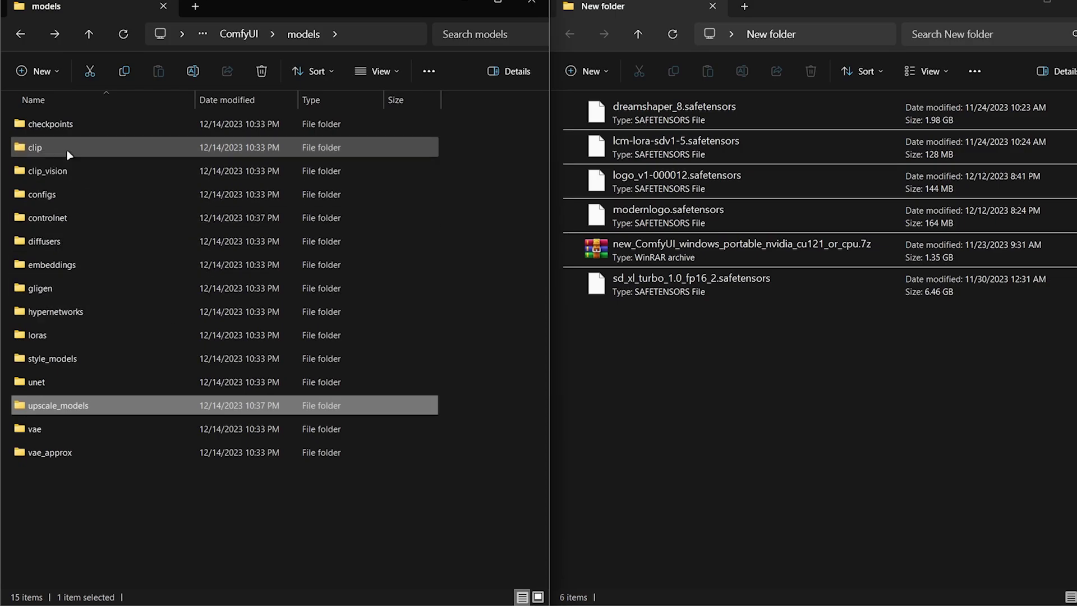
double_click(50, 124)
click(674, 118)
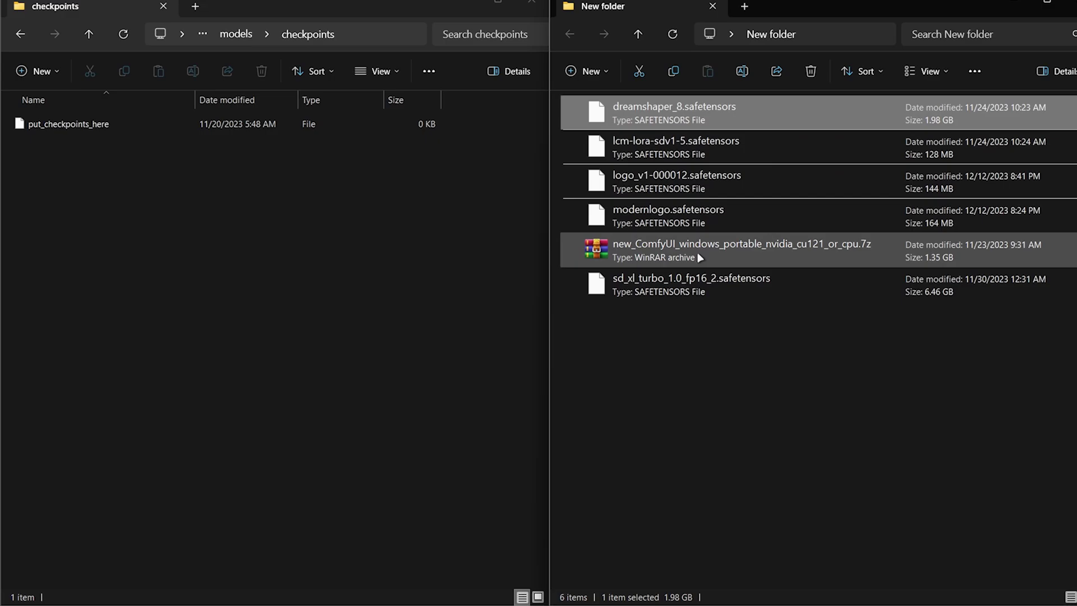
ctrl+click(621, 288)
drag(247, 292, 247, 291)
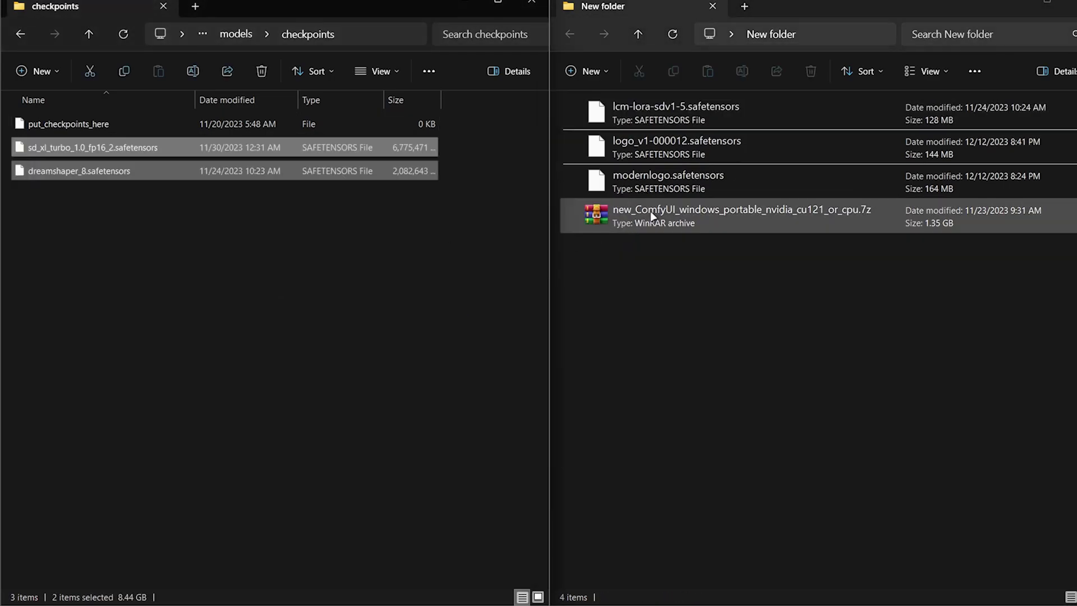
Move the three LoRA files into the loras folder
key(alt+Left)
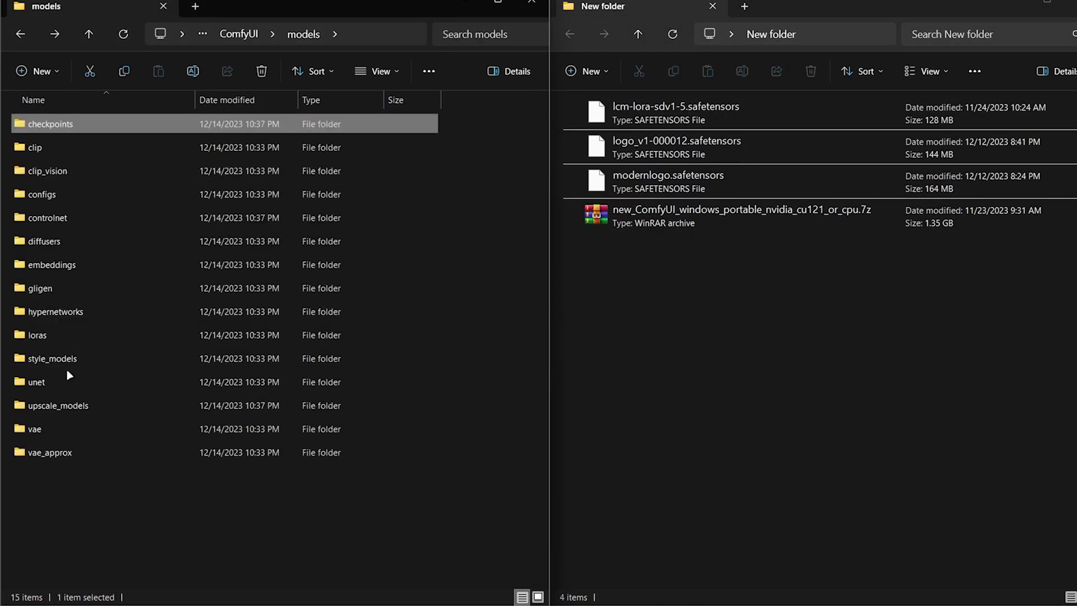
click(59, 333)
double_click(59, 332)
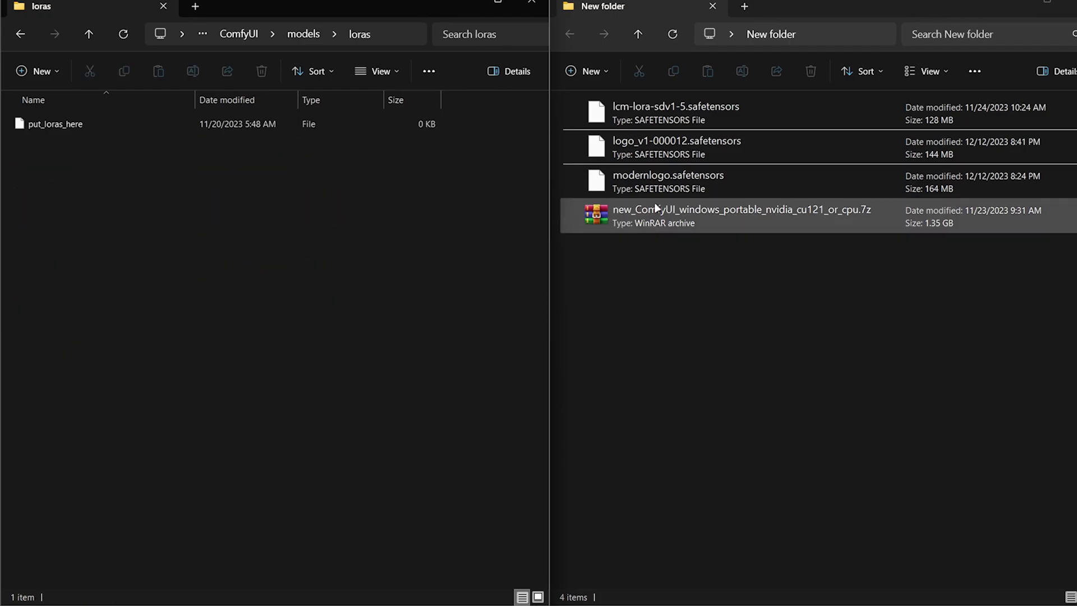
click(655, 180)
shift+click(679, 122)
drag(679, 122, 353, 219)
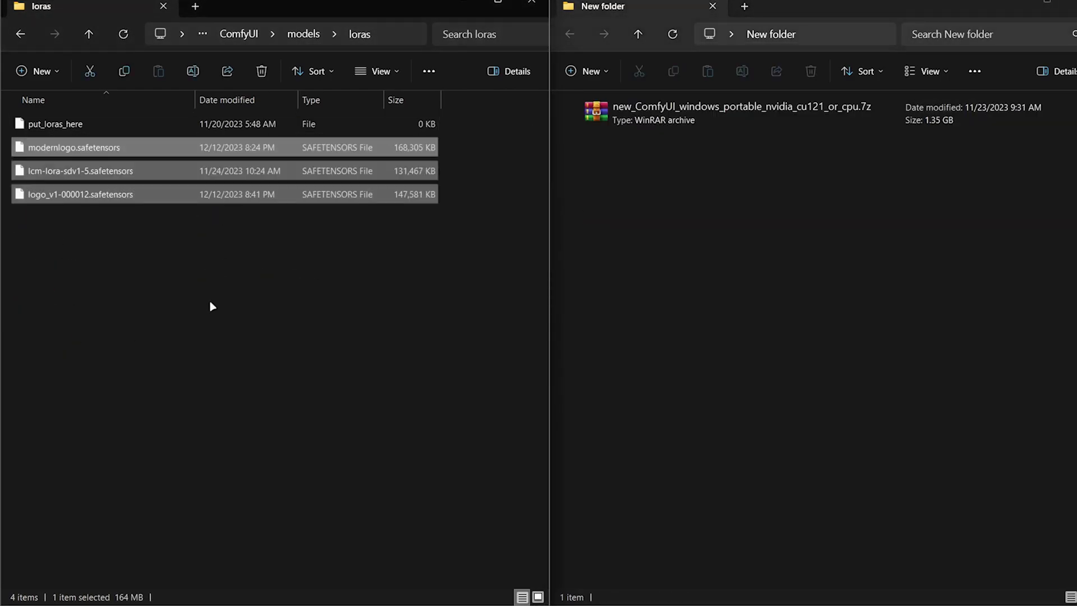
Delete the leftover ComfyUI archive and close the emptied download window
drag(763, 281, 613, 132)
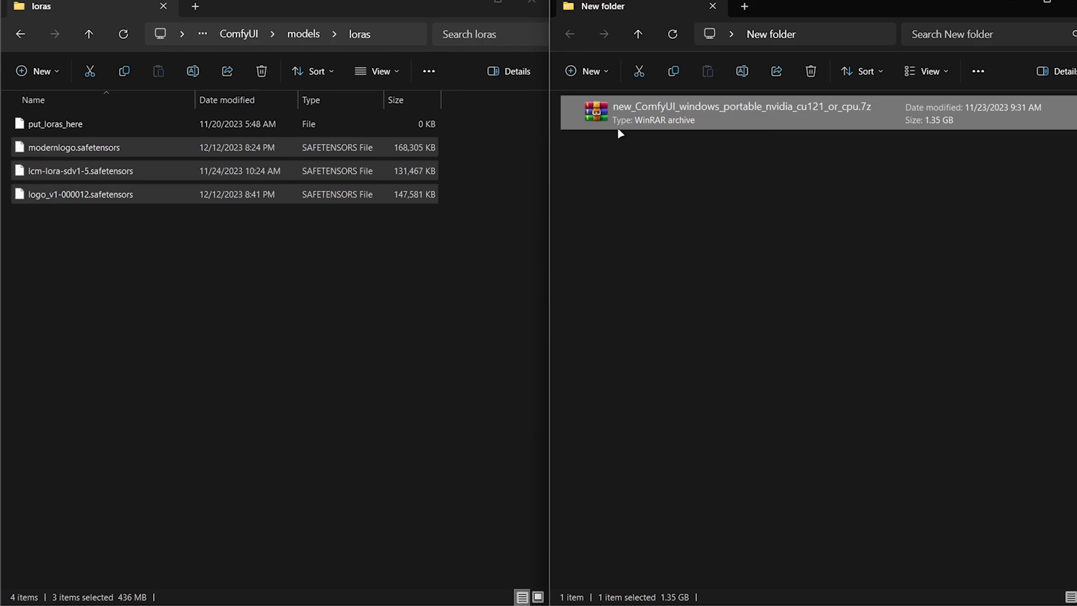
key(Delete)
click(713, 5)
key(alt+Left)
key(alt+Left)
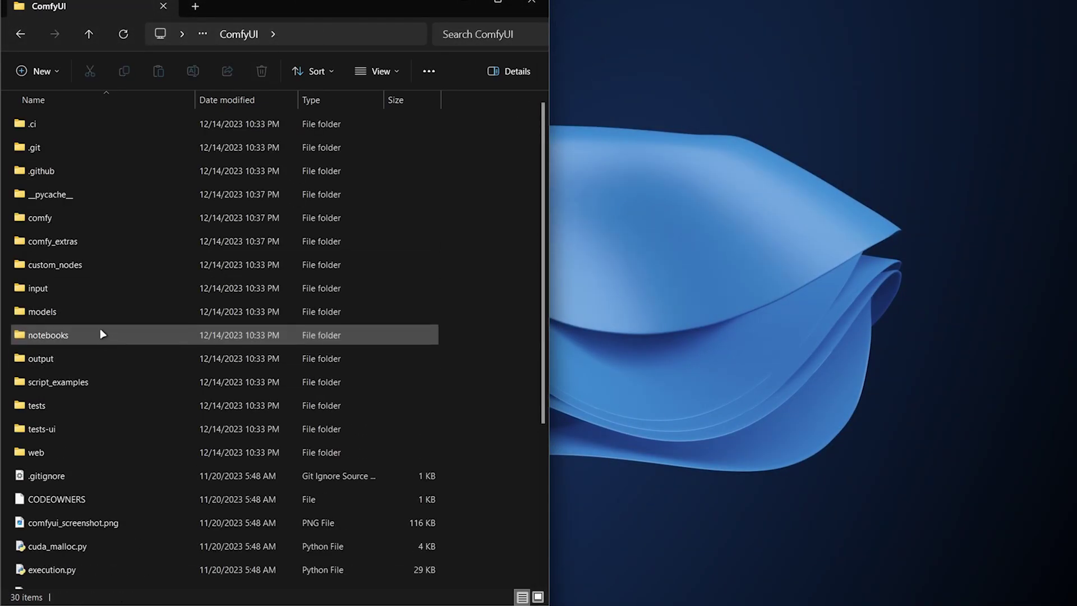
Open a command prompt in ComfyUI's custom_nodes folder by entering 'cmd' as the path
click(69, 268)
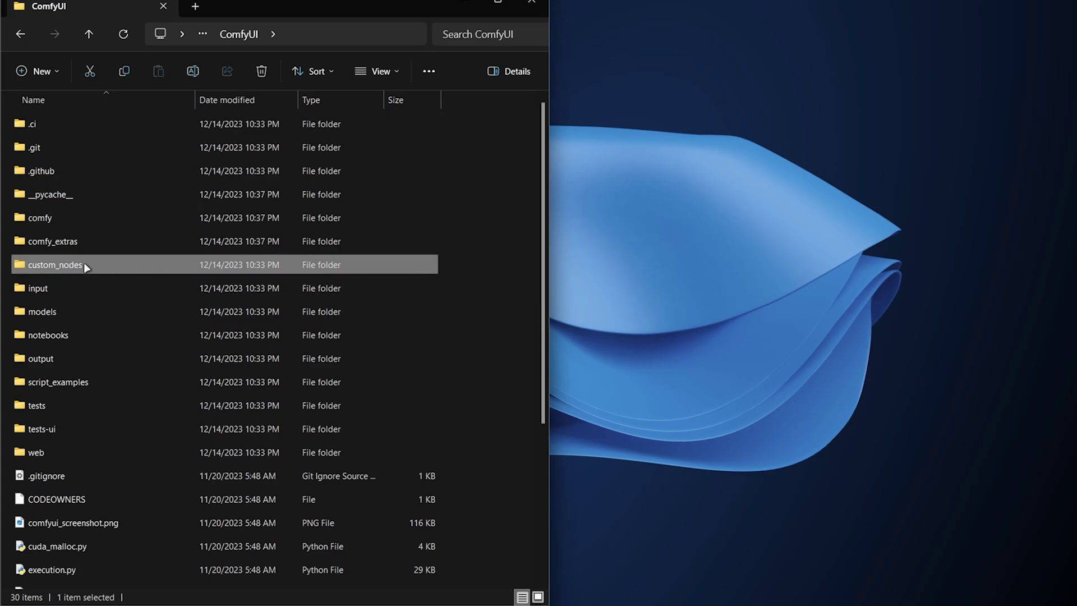
double_click(85, 267)
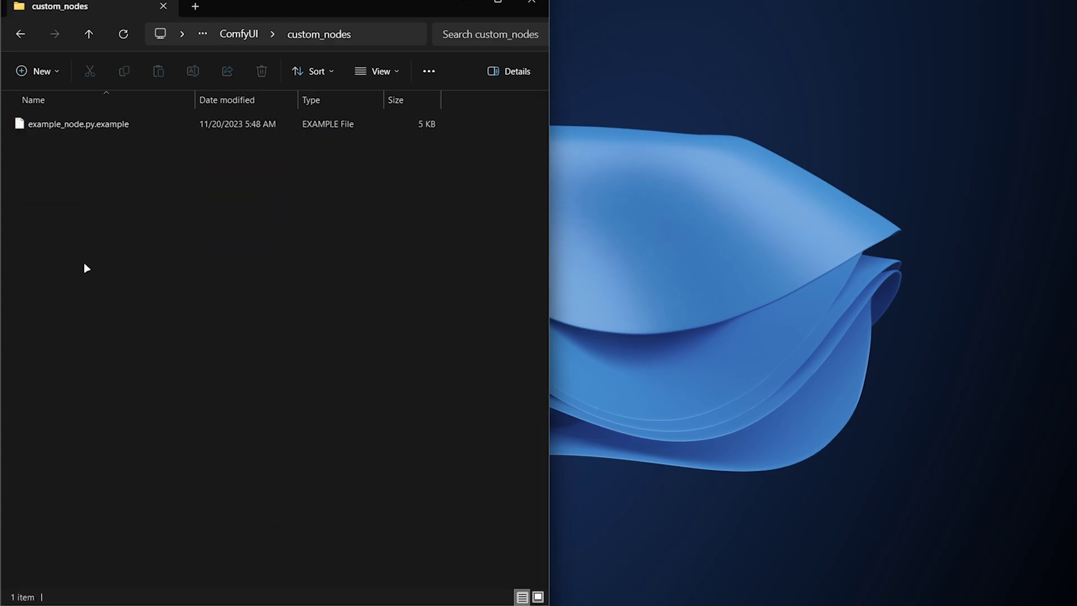
right_click(330, 206)
click(394, 422)
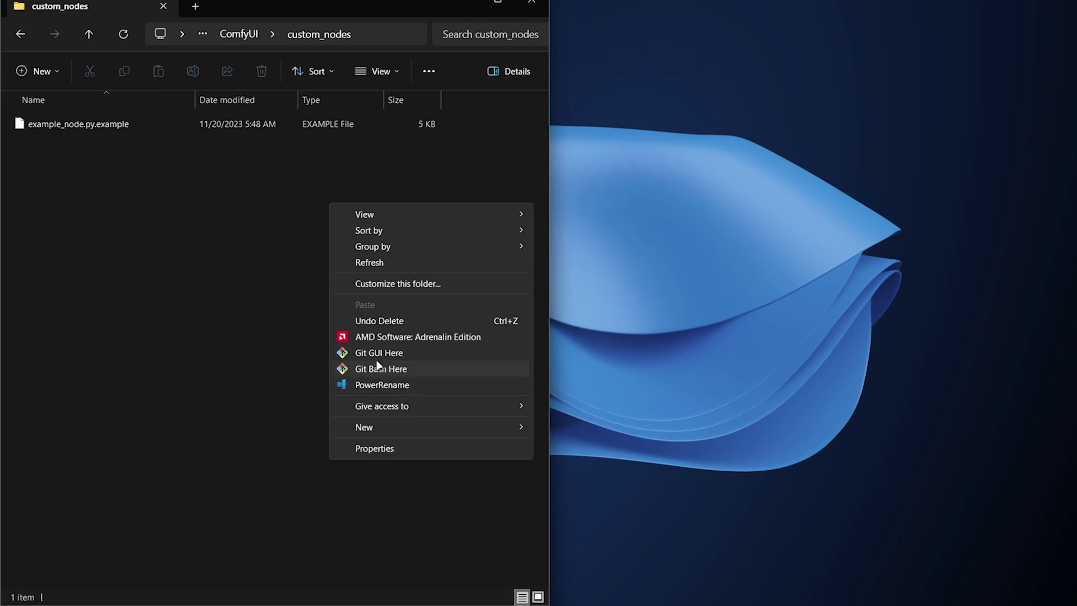
click(372, 27)
text(c)
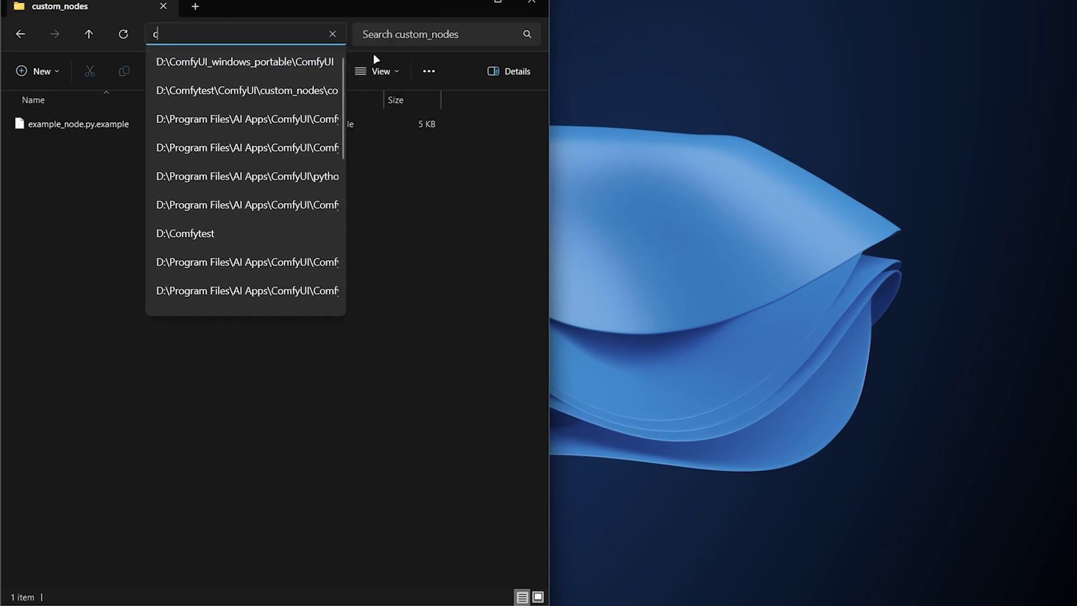
text(md)
key(Return)
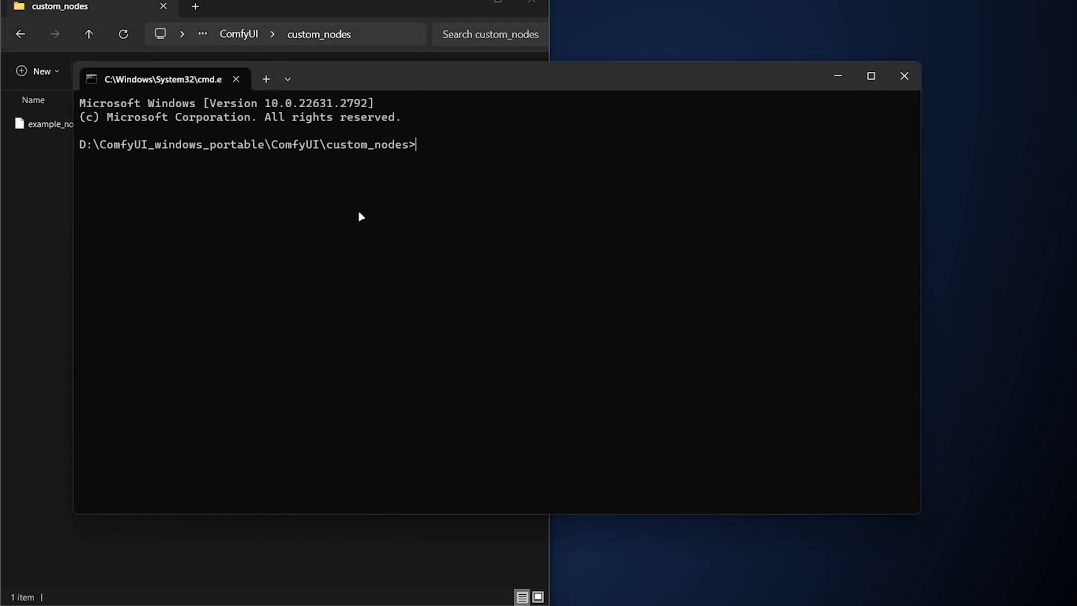
Run the git clone for ComfyUI-Manager, close the prompt, and return to ComfyUI_windows_portable
text(git clone https://github.com/ltdrdata/ComfyUI-Manager.git)
key(Return)
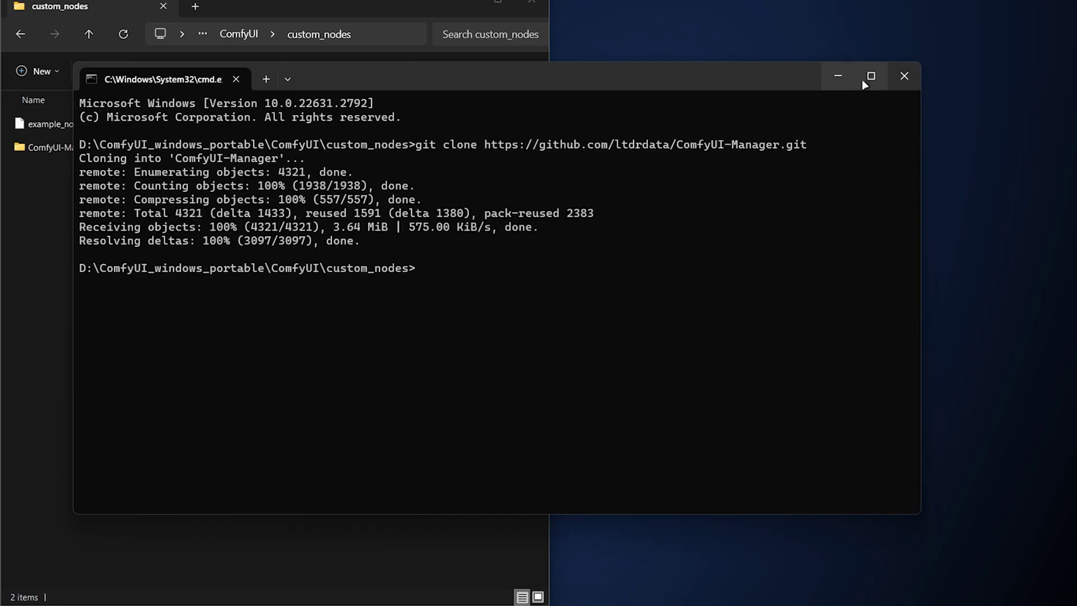
click(904, 75)
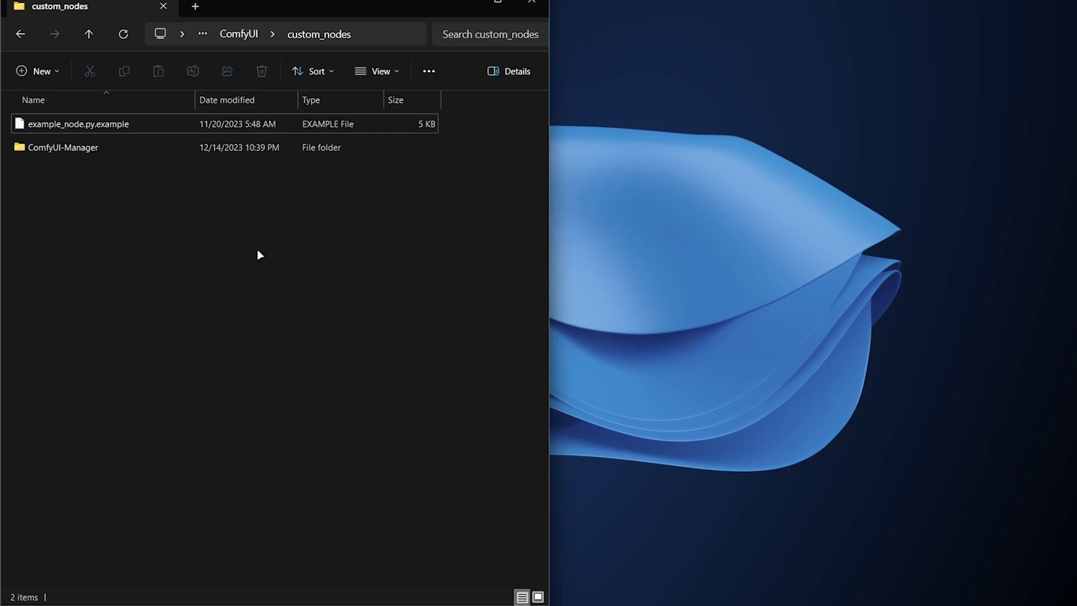
click(67, 150)
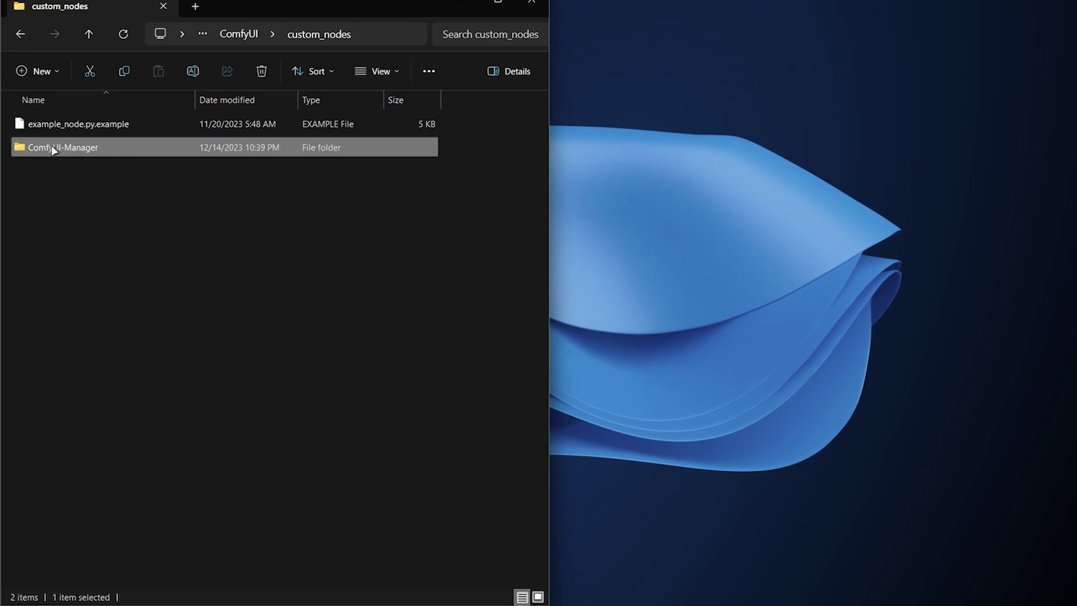
key(alt+Left)
key(alt+Left)
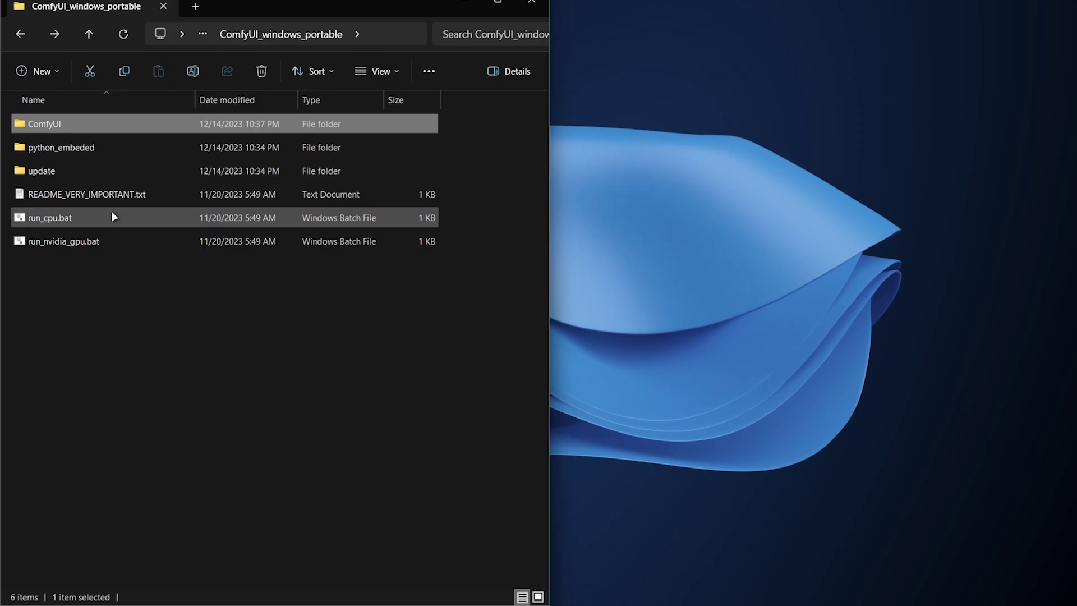
Launch ComfyUI with run_nvidia_gpu.bat and queue the default workflow to generate the galaxy bottle
double_click(93, 242)
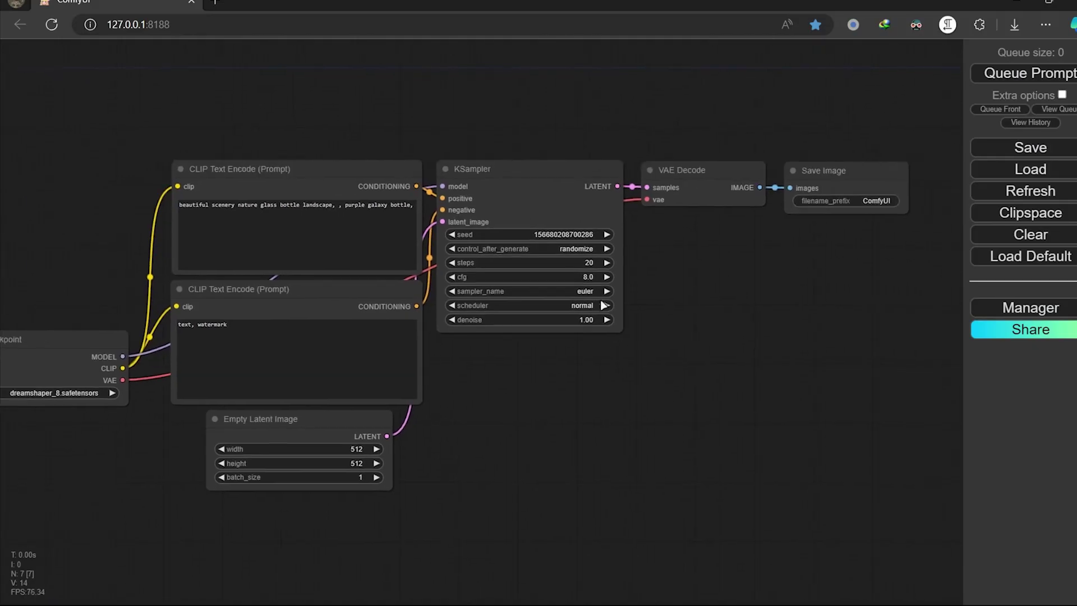
scroll(604, 305, down, 1)
drag(614, 298, 736, 298)
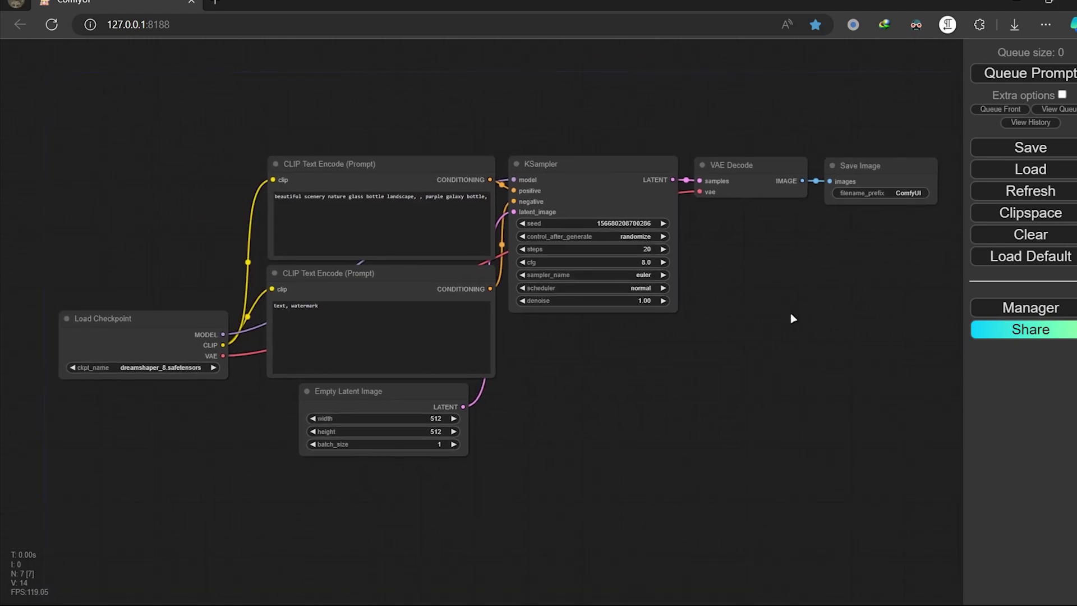
click(1008, 74)
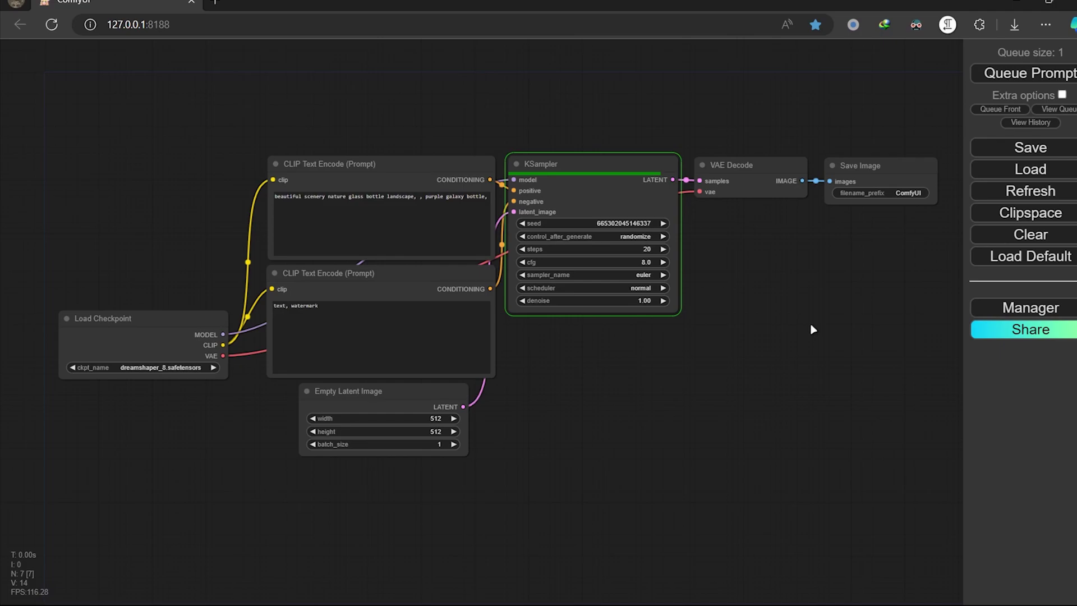
scroll(871, 267, up, 10)
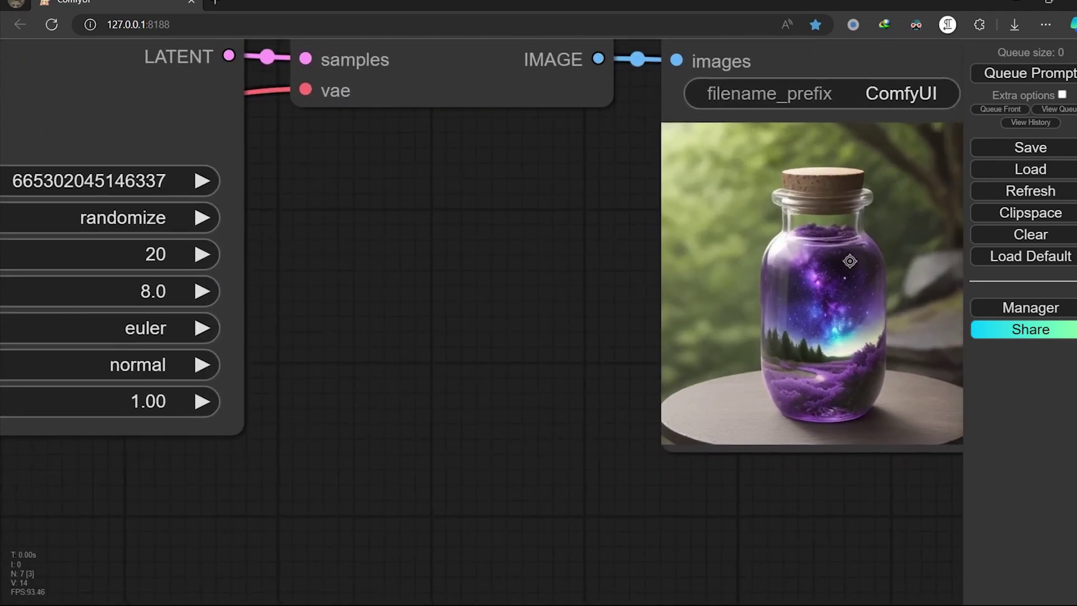
drag(850, 261, 676, 284)
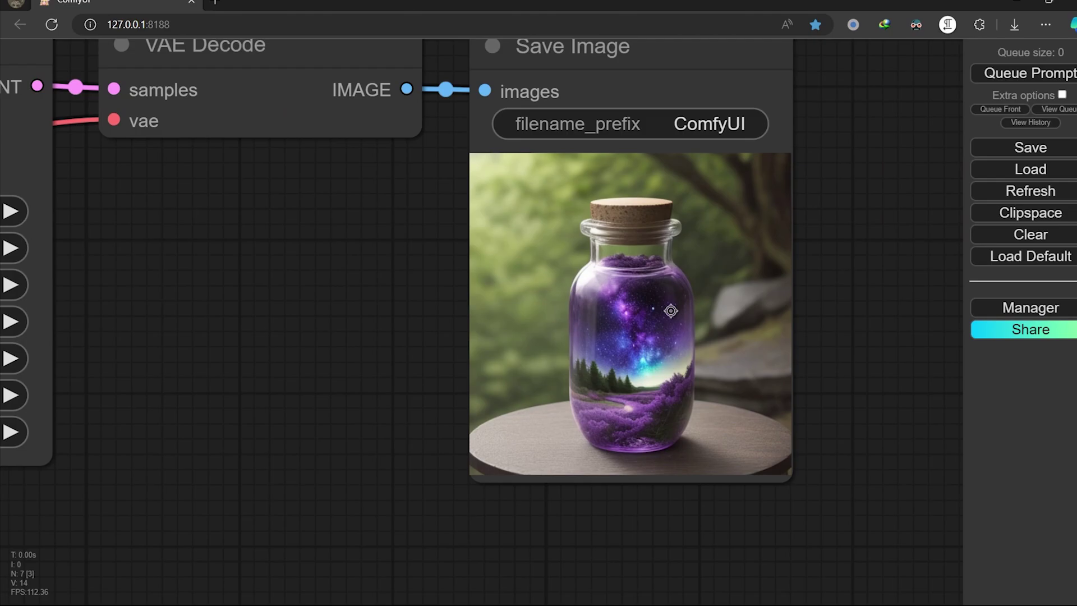
Move the Save Image node left beside the CLIP Text Encode prompt nodes
scroll(389, 339, down, 2)
drag(390, 339, 777, 252)
scroll(714, 359, down, 2)
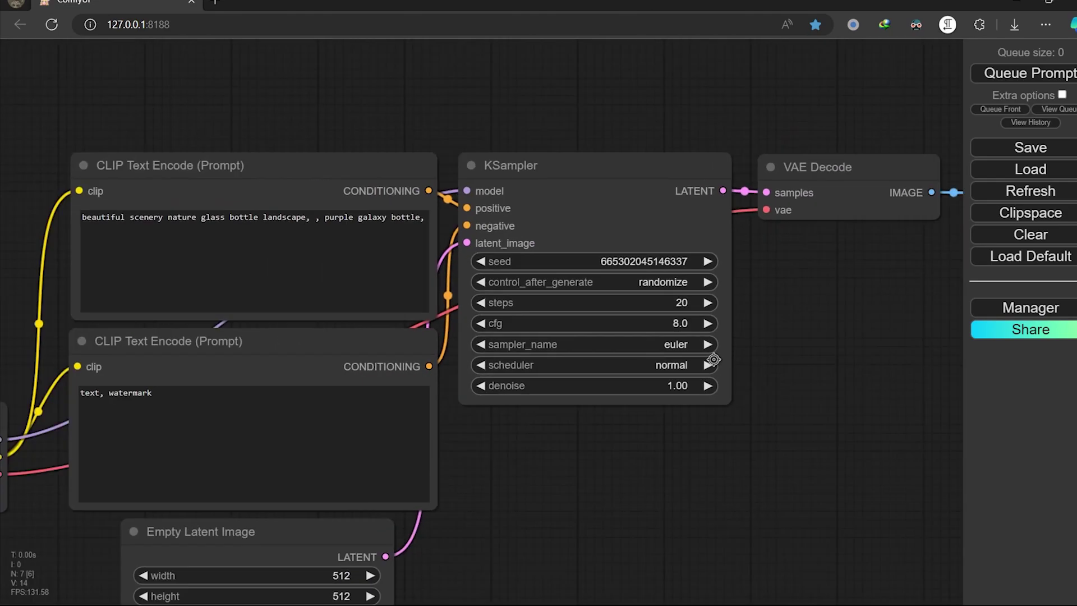
drag(746, 359, 484, 343)
drag(777, 295, 256, 284)
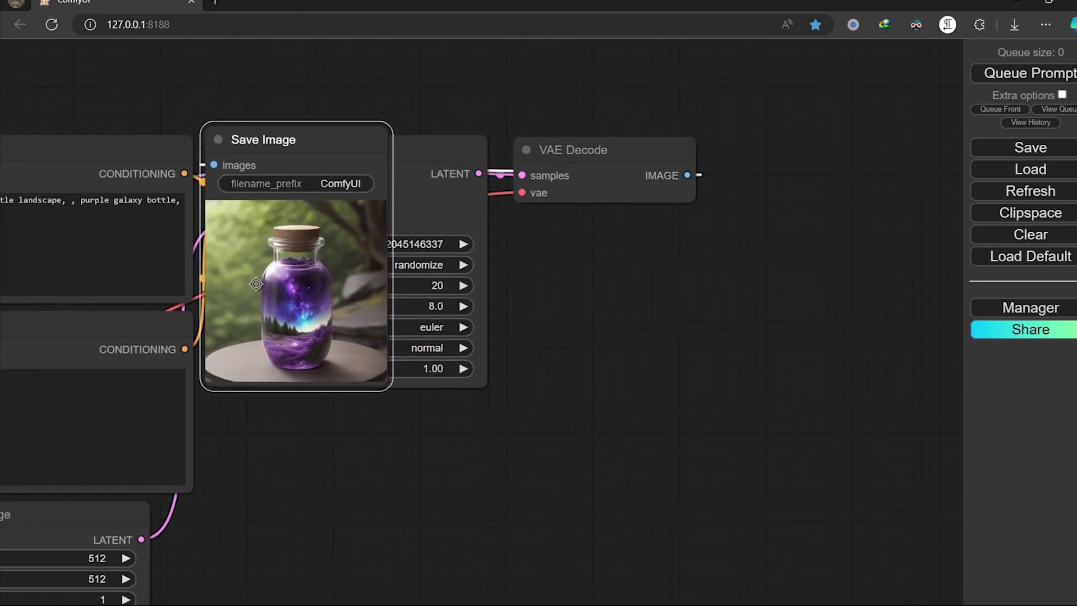
drag(296, 441, 816, 468)
scroll(758, 433, up, 2)
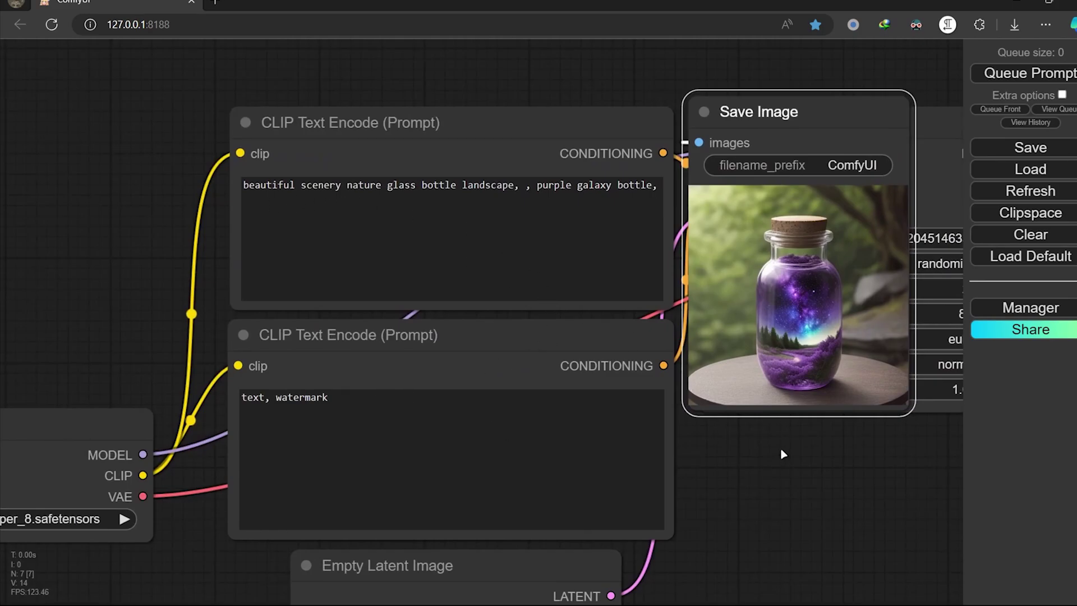
drag(783, 450, 572, 344)
scroll(570, 337, down, 3)
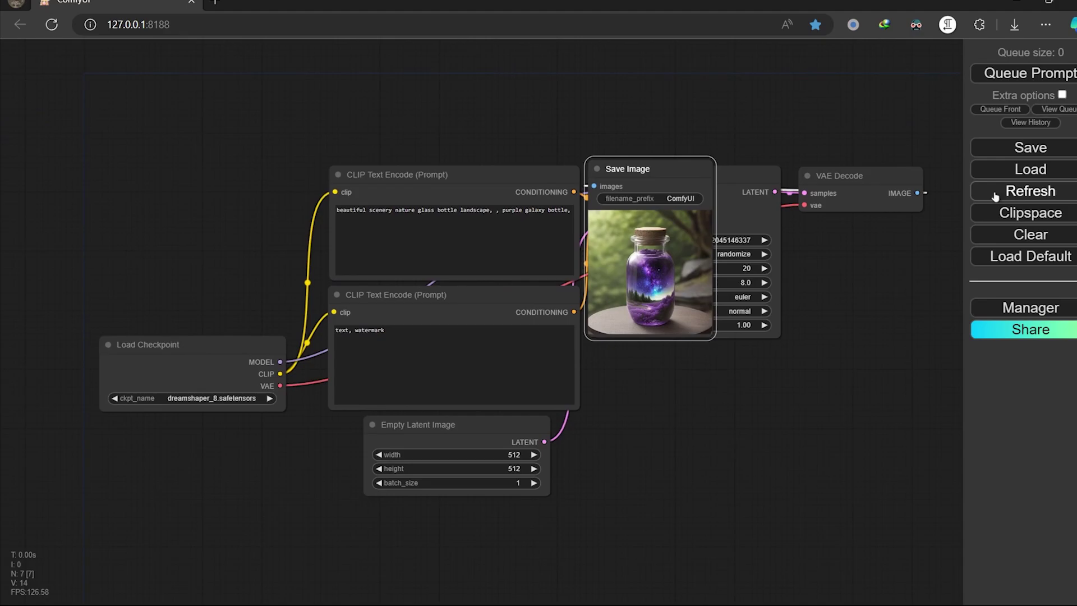
Load workflow (3).json and dismiss the missing node types warning
click(1031, 168)
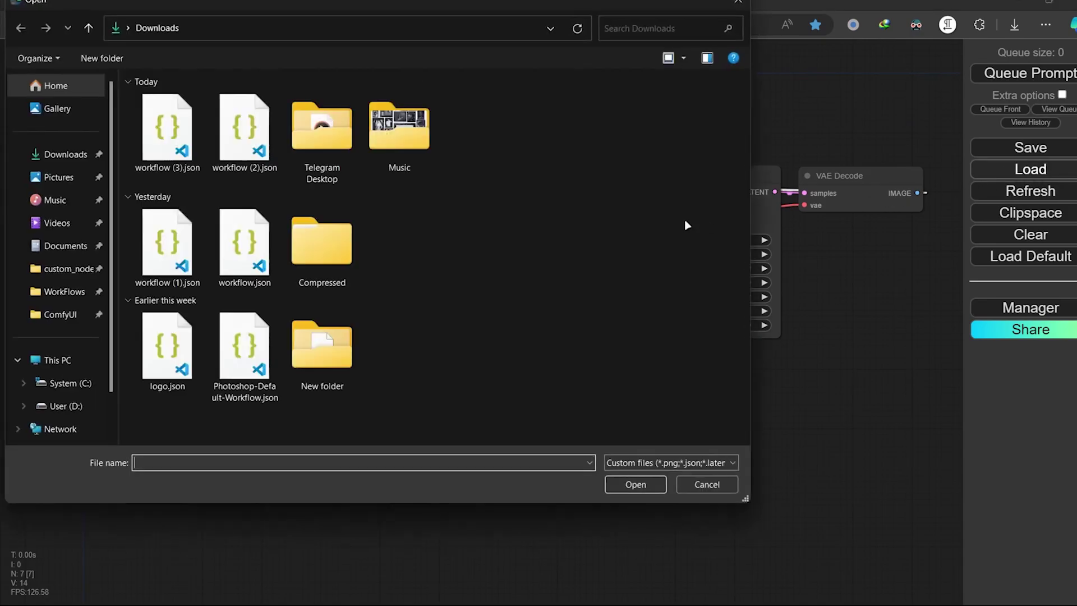
double_click(171, 153)
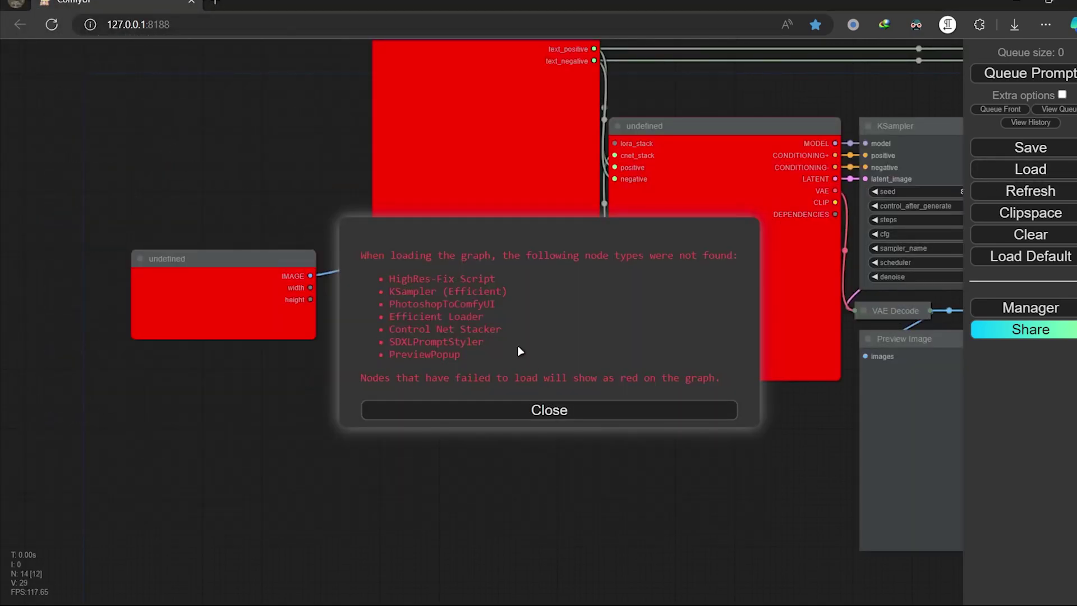
click(501, 408)
scroll(584, 416, down, 3)
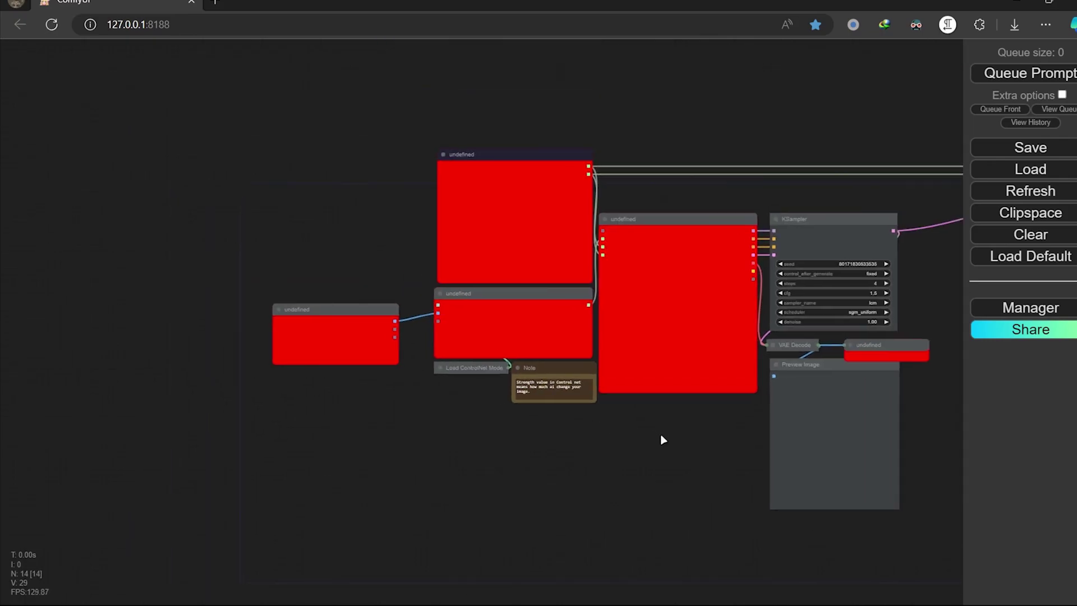
drag(662, 437, 486, 405)
scroll(493, 421, up, 1)
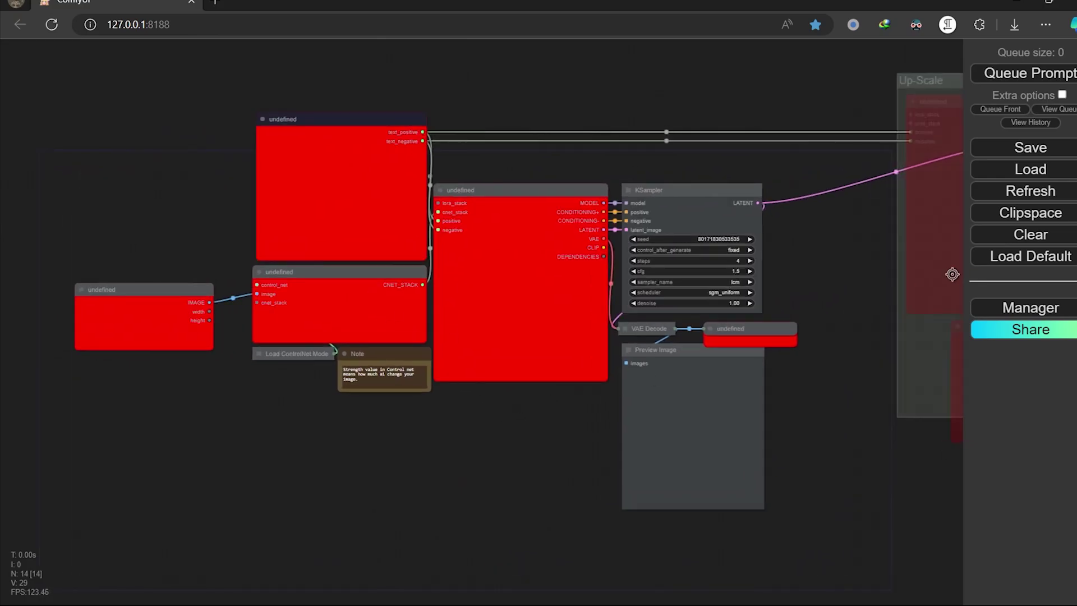
Install the missing Efficiency Nodes pack from the Manager's missing custom nodes list
click(1031, 308)
scroll(304, 233, up, 5)
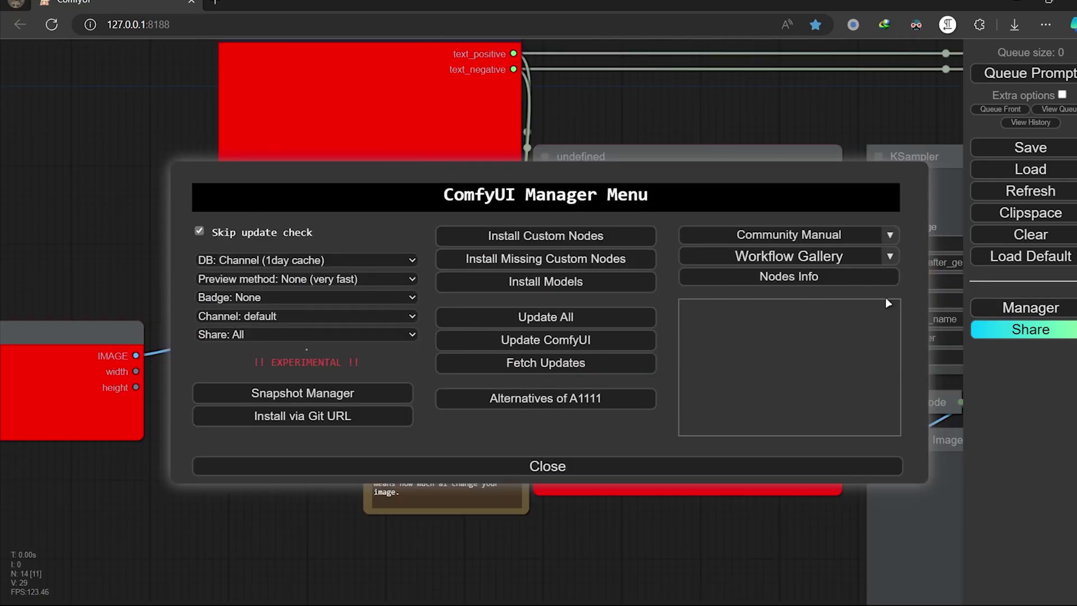
click(537, 265)
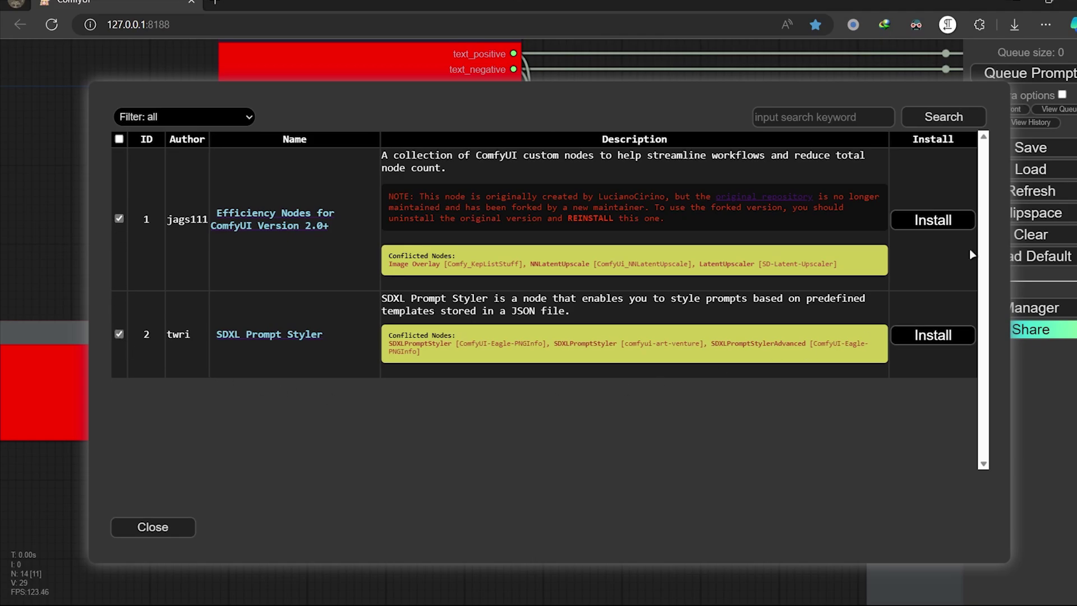
click(940, 219)
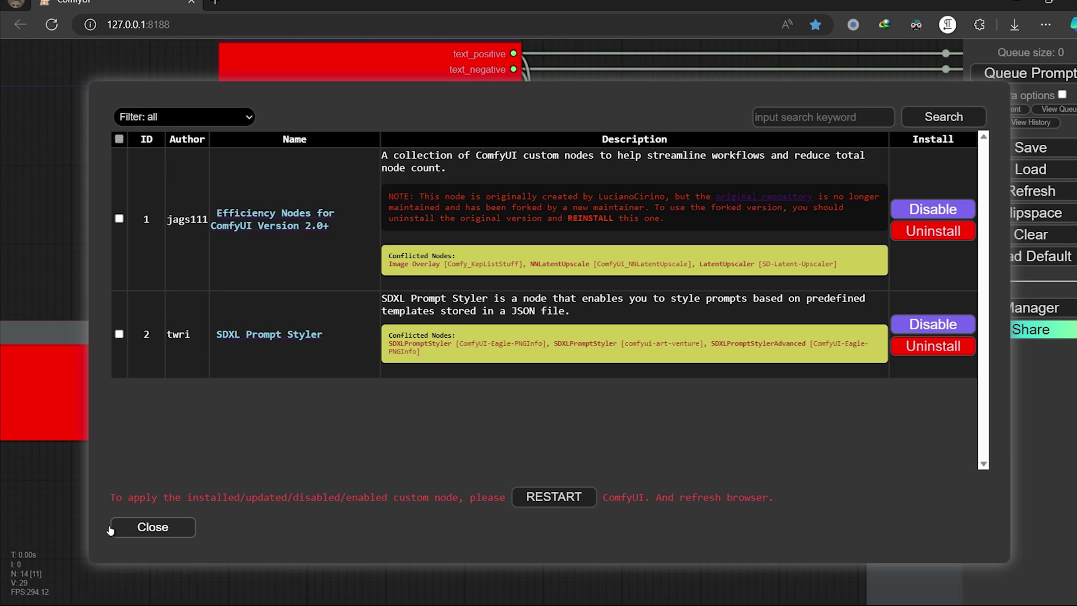
Install the comfyui-photoshop and comfyui-popup_preview repositories via Git URL
click(140, 531)
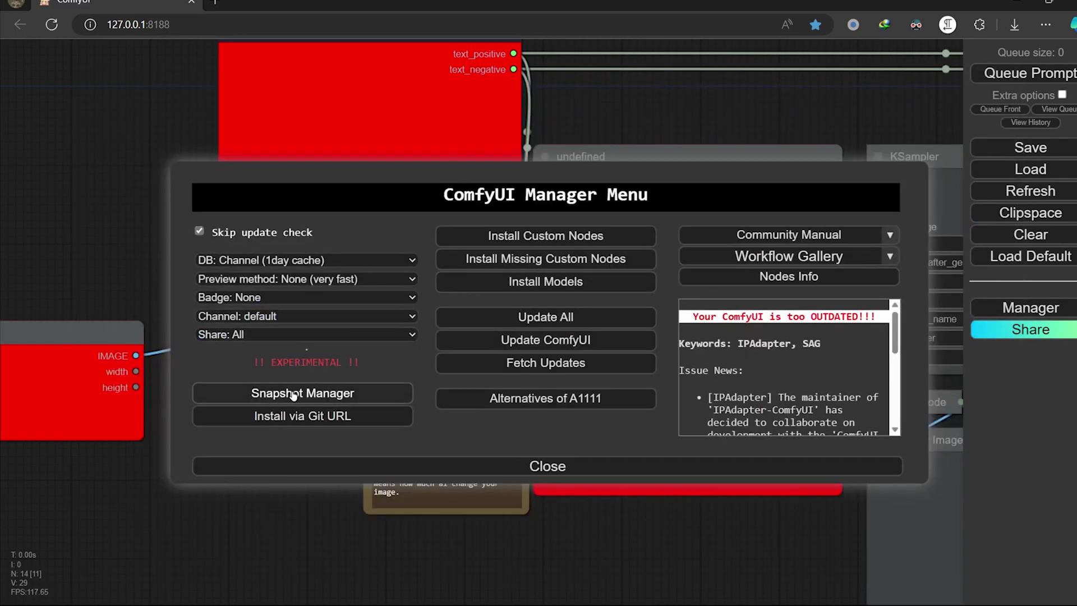
click(318, 423)
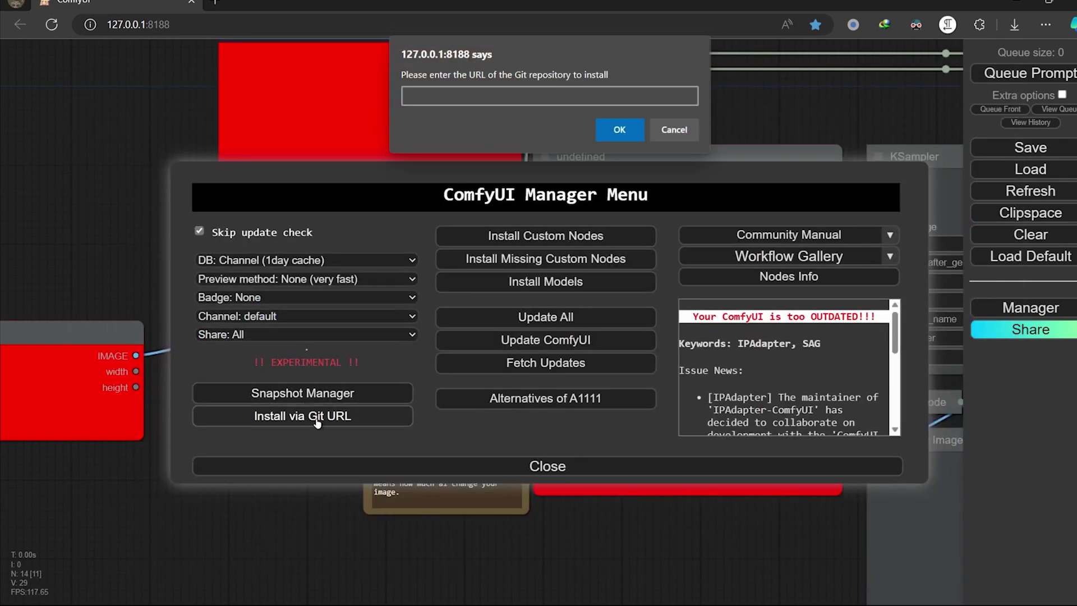
text(https://github.com/NimaNzrii/comfyui-photoshop.git)
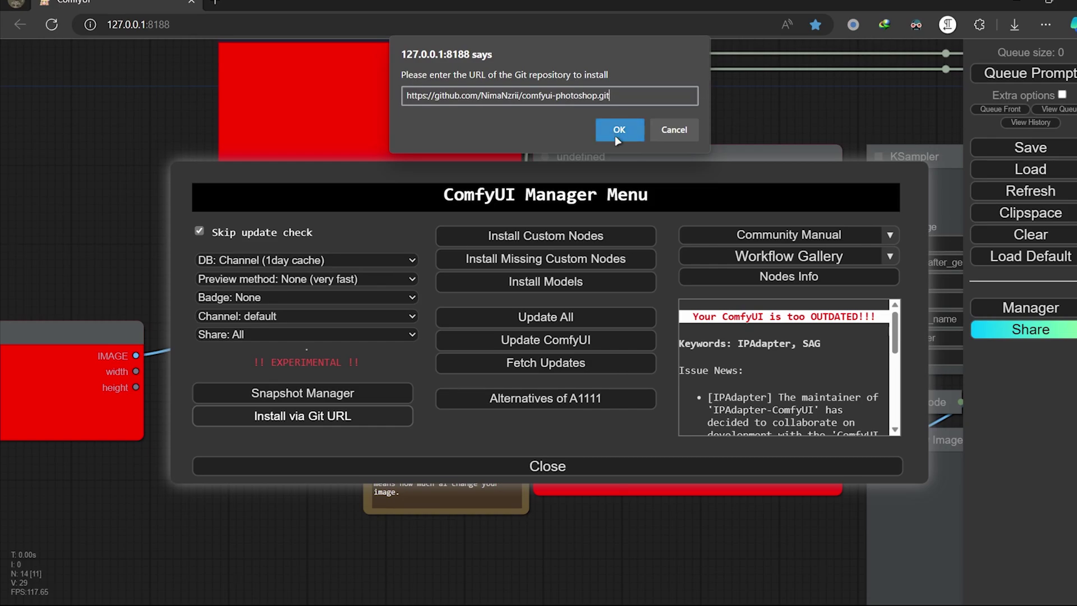
click(618, 133)
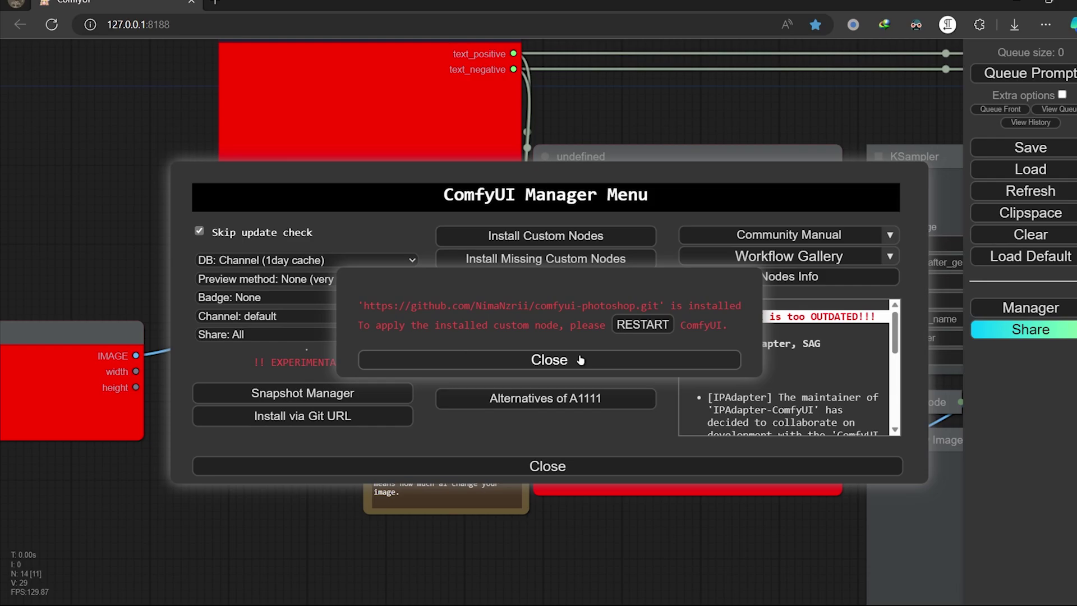
click(550, 359)
click(358, 415)
text(https://github.com/NimaNzrii/comfyui-popup_preview.git)
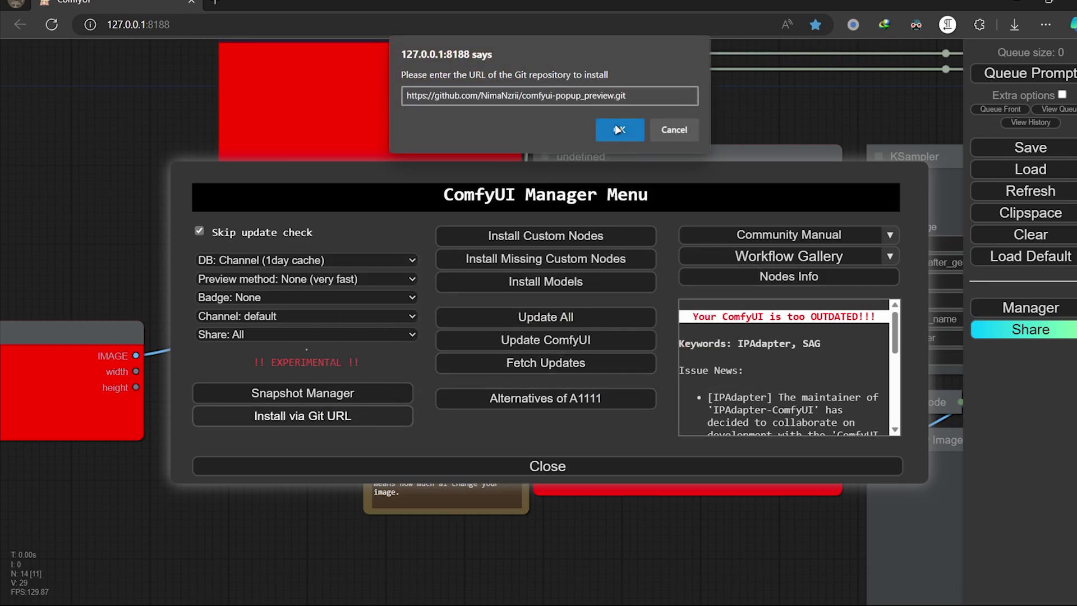
click(617, 130)
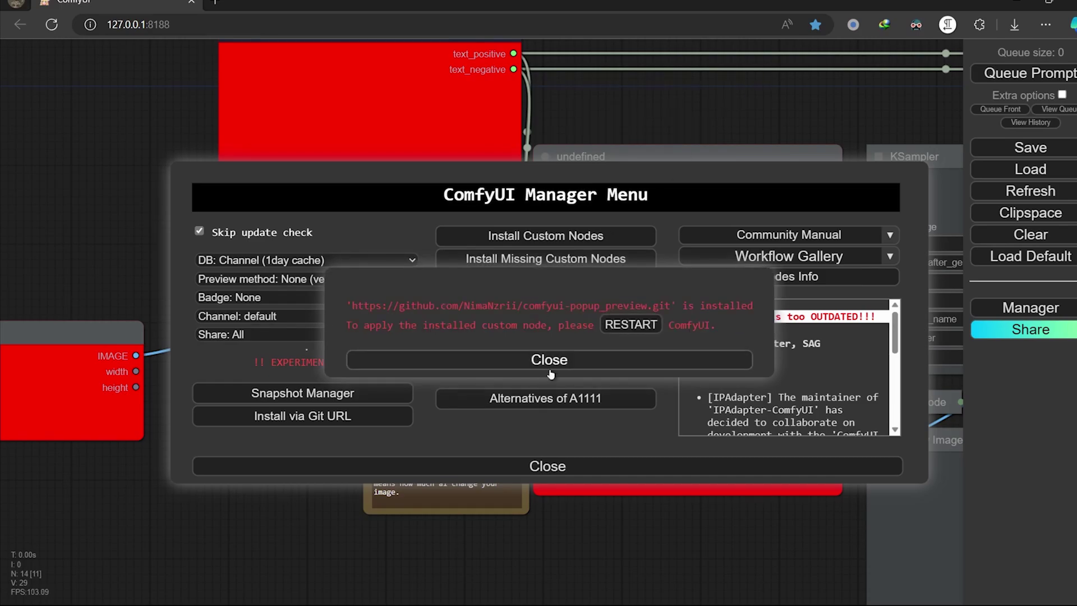
Restart the ComfyUI server and bring the reloaded workflow into view
click(642, 331)
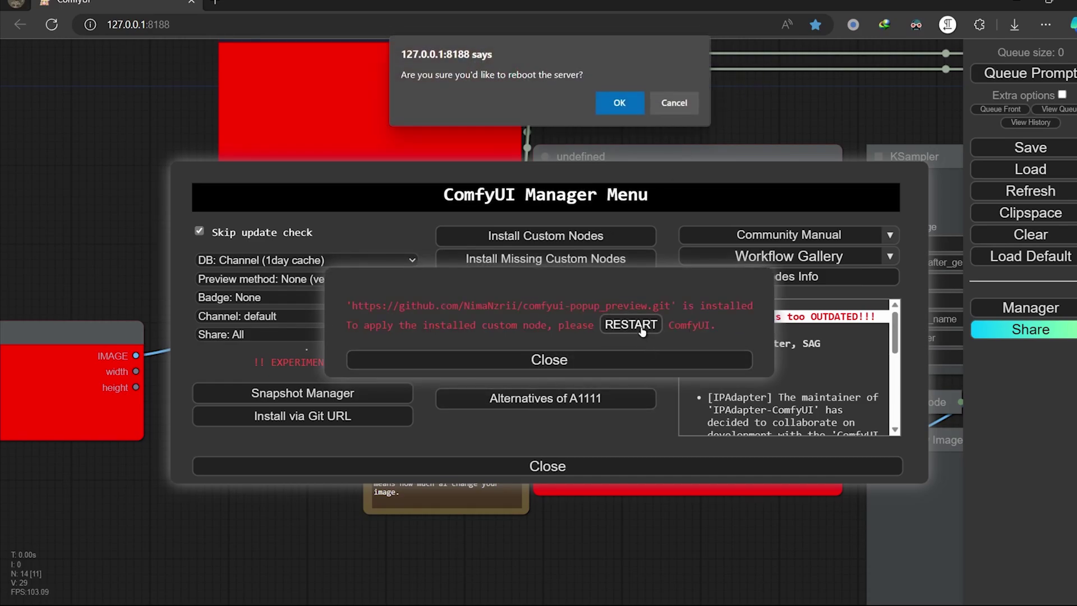
click(631, 107)
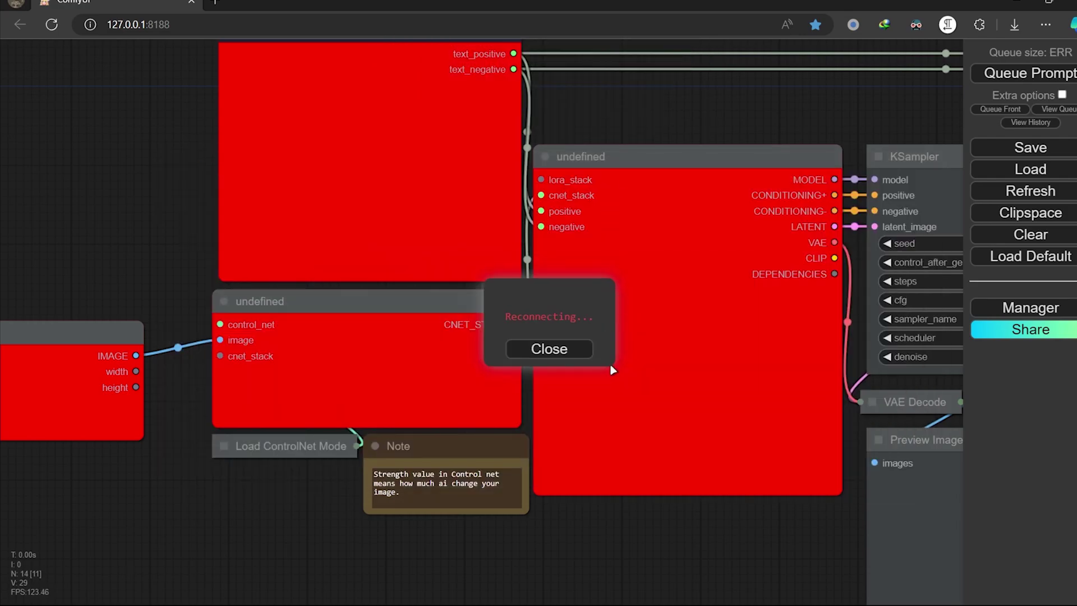
scroll(397, 411, down, 5)
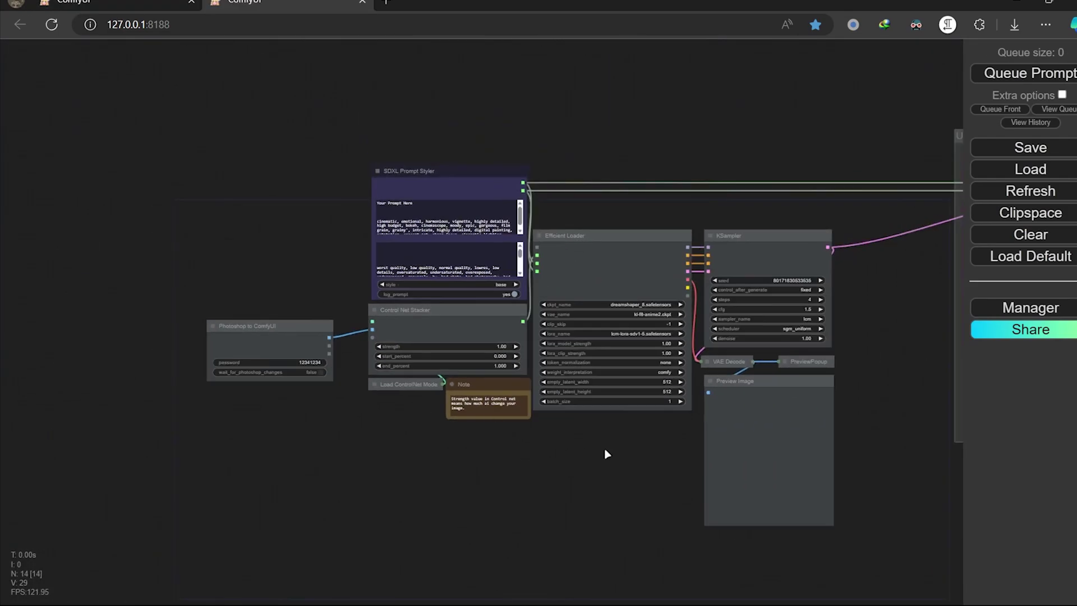
drag(606, 452, 472, 466)
scroll(500, 412, up, 5)
scroll(844, 432, up, 3)
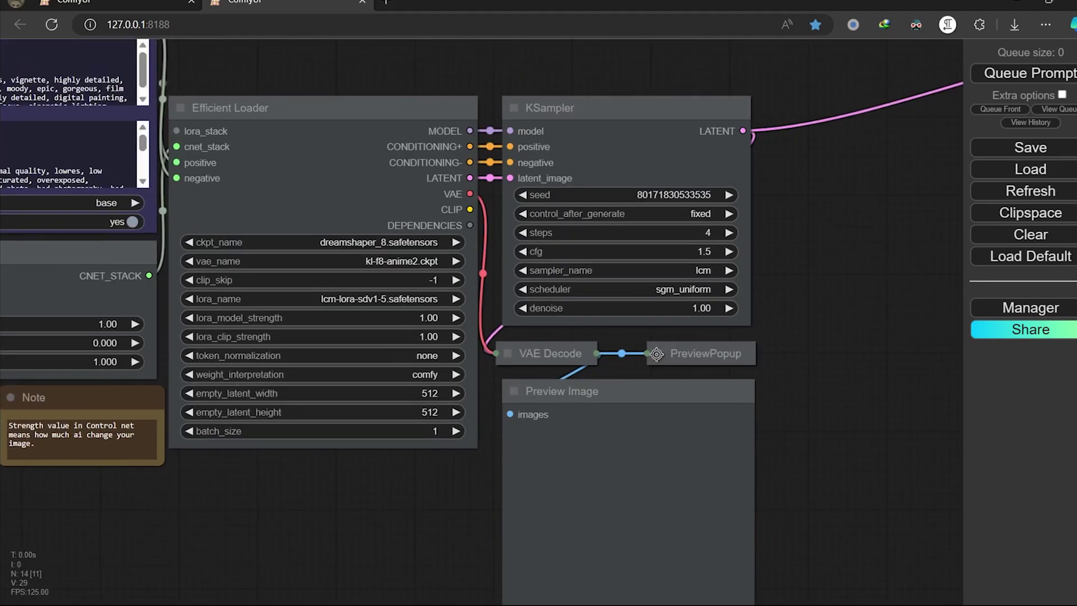
scroll(718, 300, down, 5)
drag(472, 419, 505, 424)
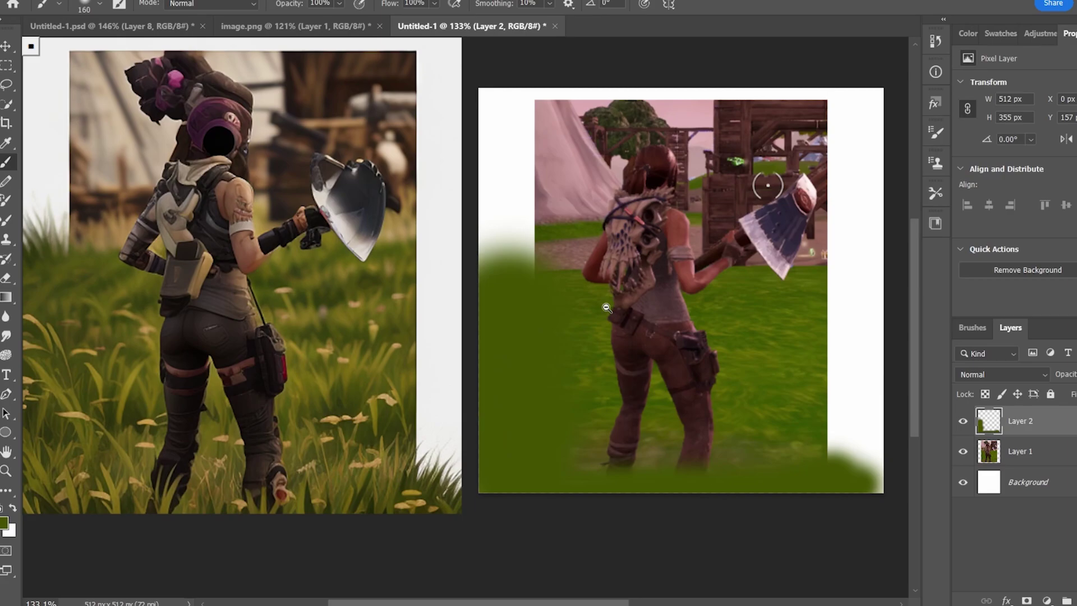
Sample the pink sky colour and paint it over the tree with a smaller brush
alt+click(615, 275)
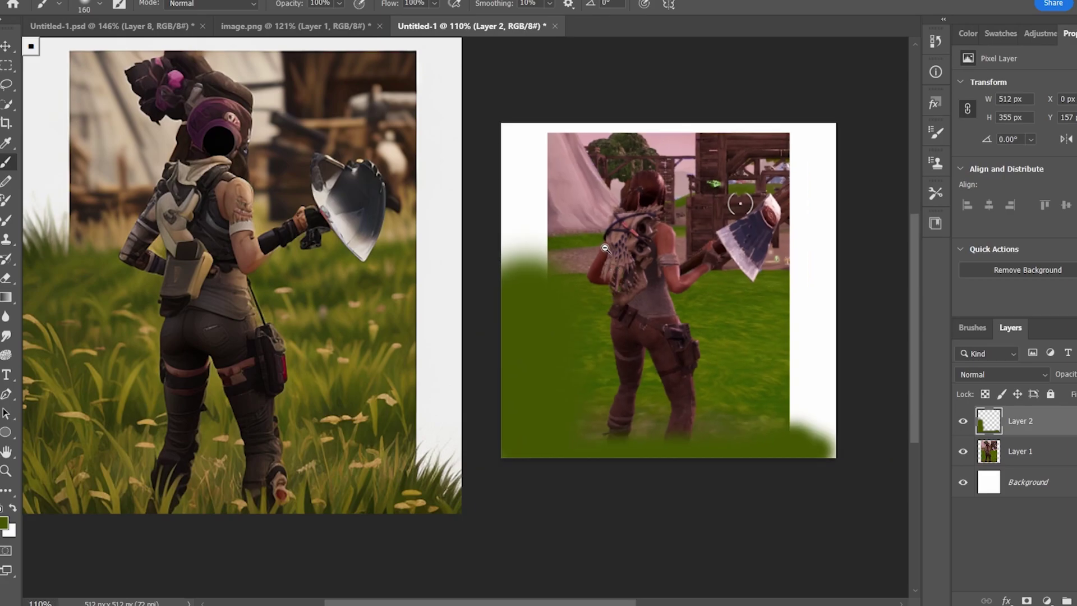
scroll(605, 248, up, 1)
scroll(661, 272, up, 1)
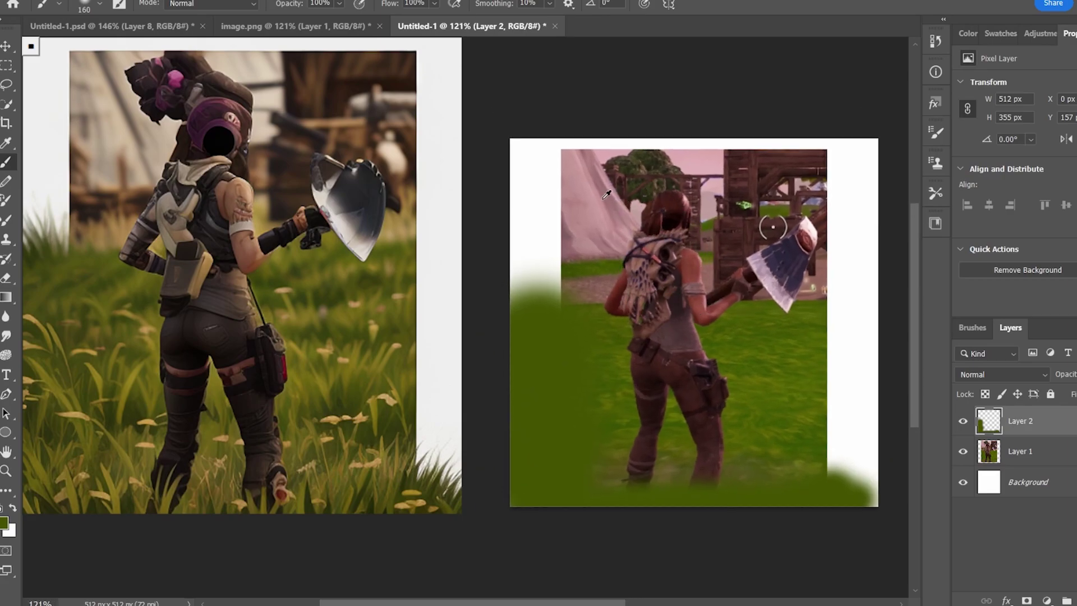
alt+click(606, 195)
alt+right_click(614, 181)
mouse_move(614, 180)
mouse_down()
mouse_move(633, 207)
mouse_move(638, 179)
mouse_move(668, 173)
mouse_move(702, 179)
mouse_move(730, 216)
mouse_up()
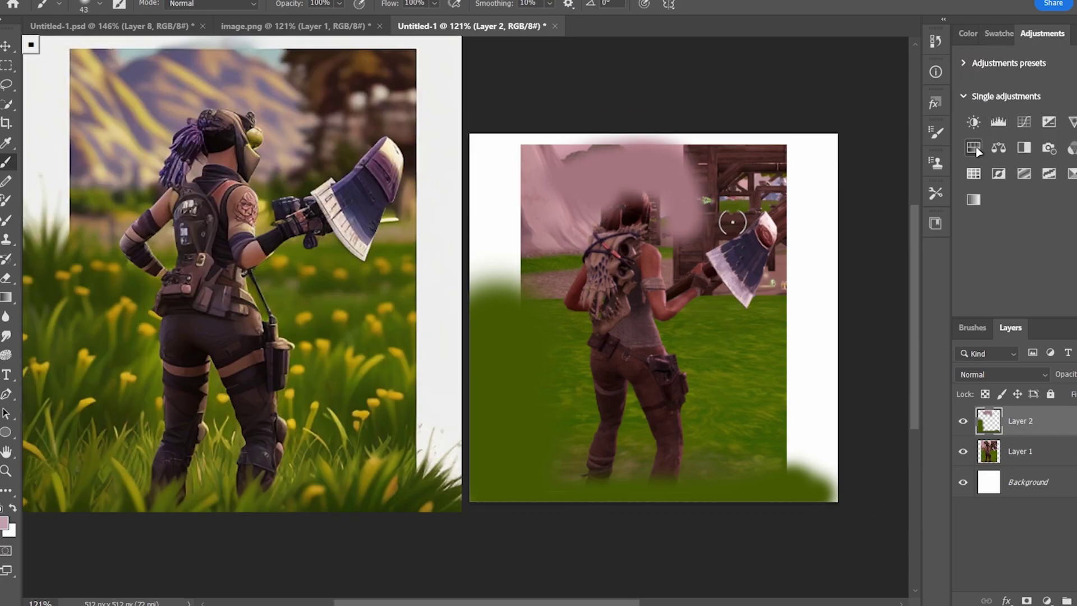
Add a Hue/Saturation adjustment, shifting the hue toward green and boosting saturation
click(994, 144)
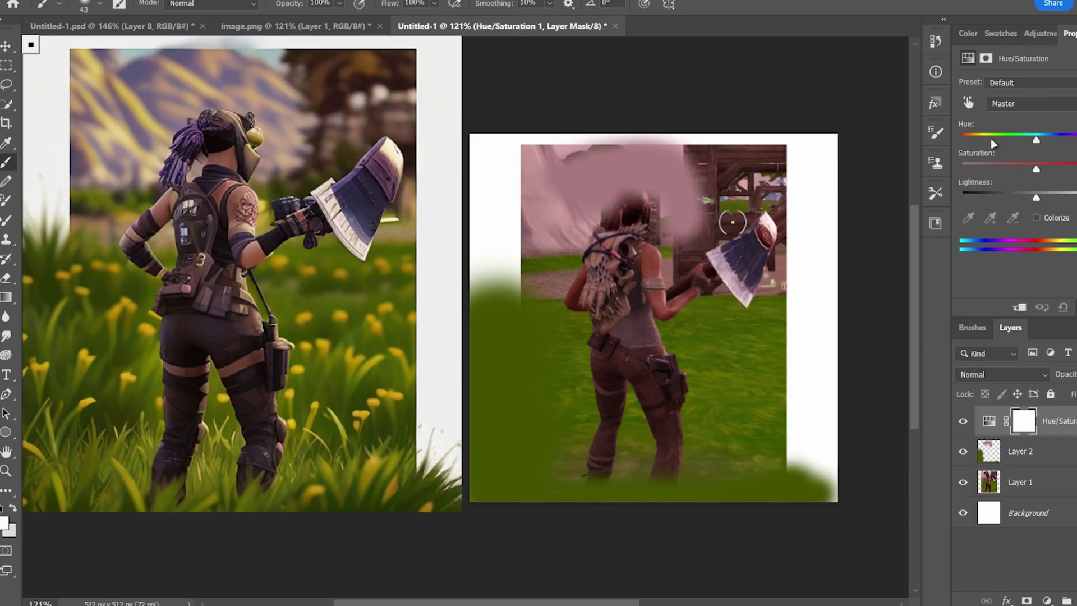
drag(1037, 143, 1074, 141)
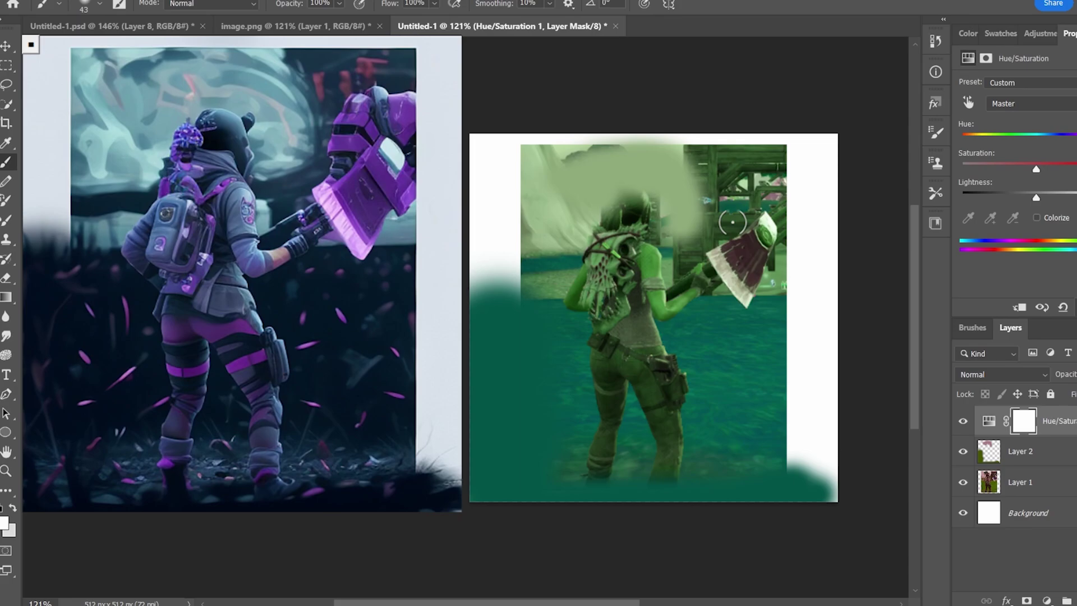
mouse_move(1037, 136)
mouse_down()
mouse_move(994, 138)
mouse_move(1075, 141)
mouse_move(1048, 139)
mouse_up()
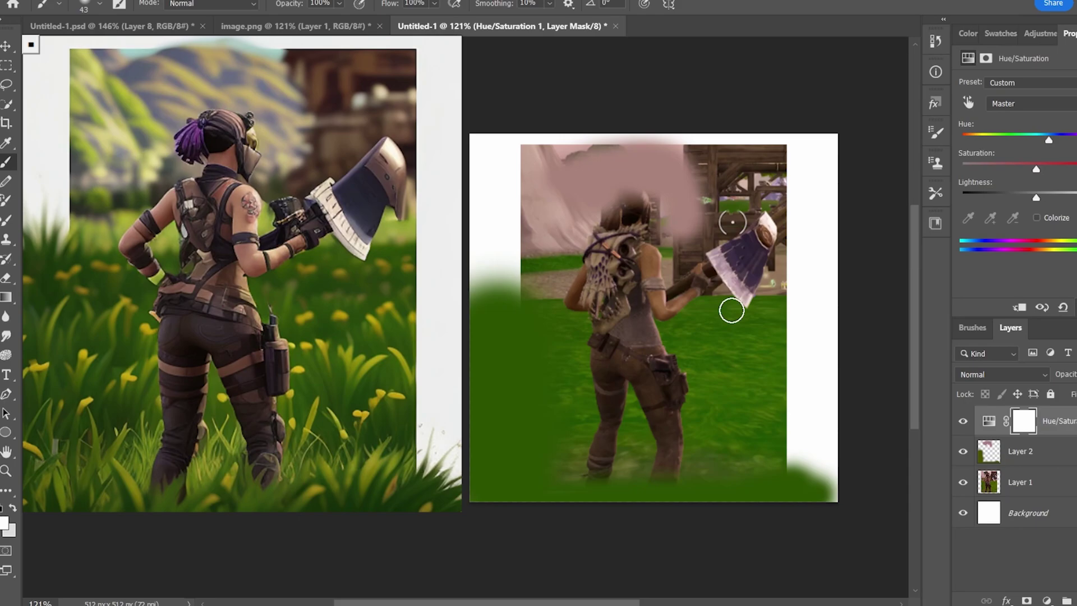
drag(1039, 173, 1067, 170)
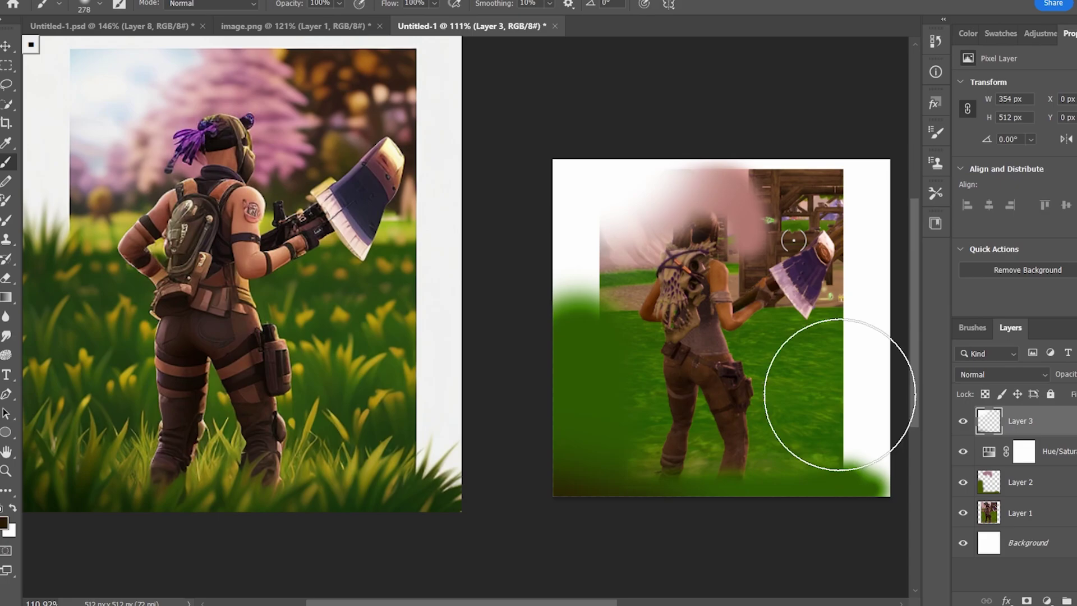
Select Layer 3's upper-left wash, move it about 195 px right and mirror it horizontally
click(7, 65)
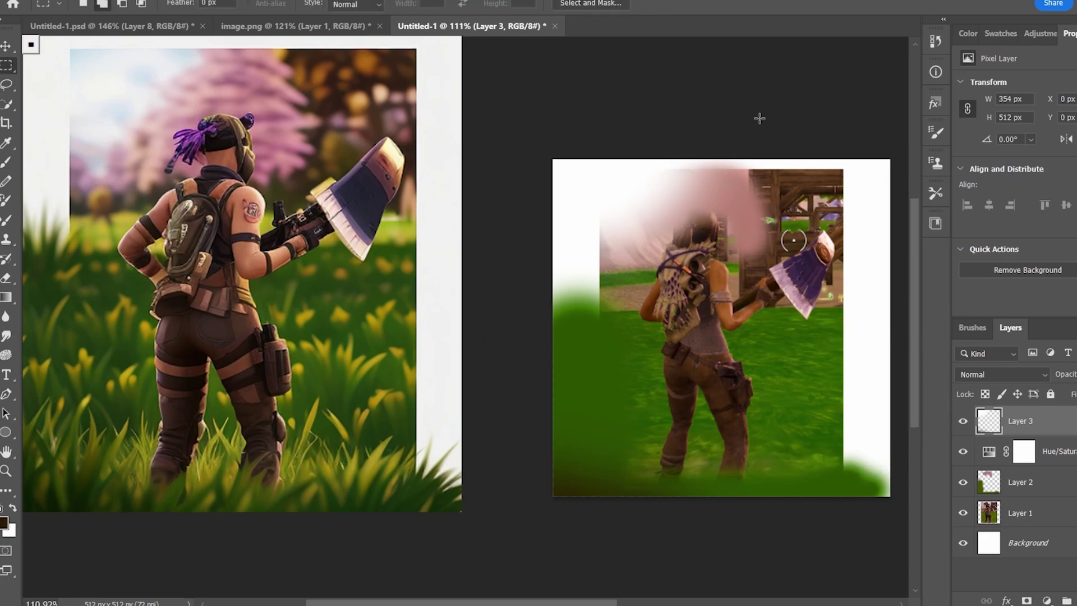
drag(759, 160, 471, 315)
click(7, 46)
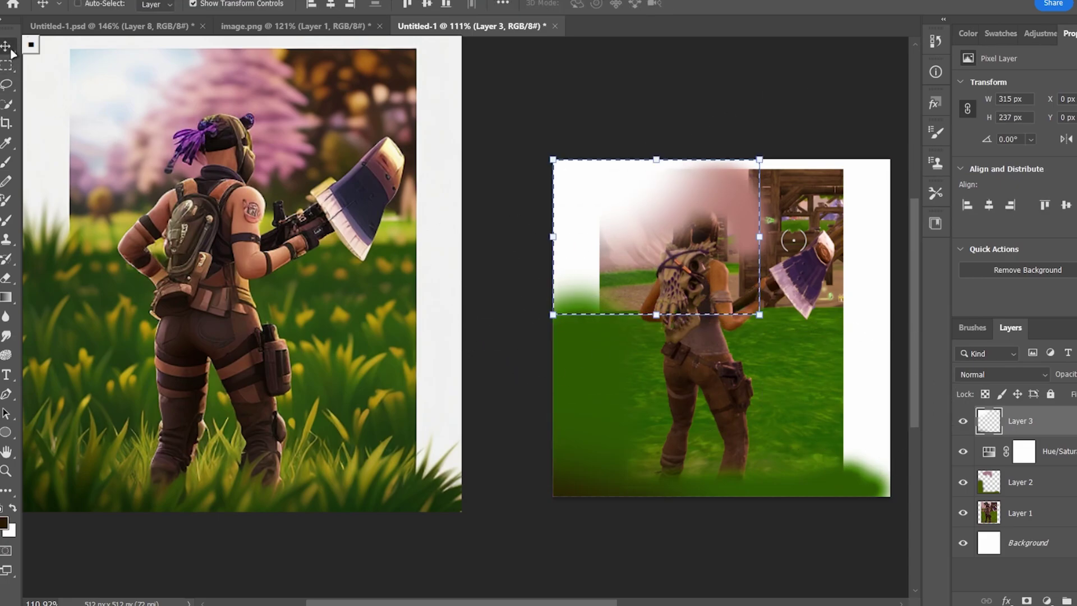
drag(646, 183, 755, 182)
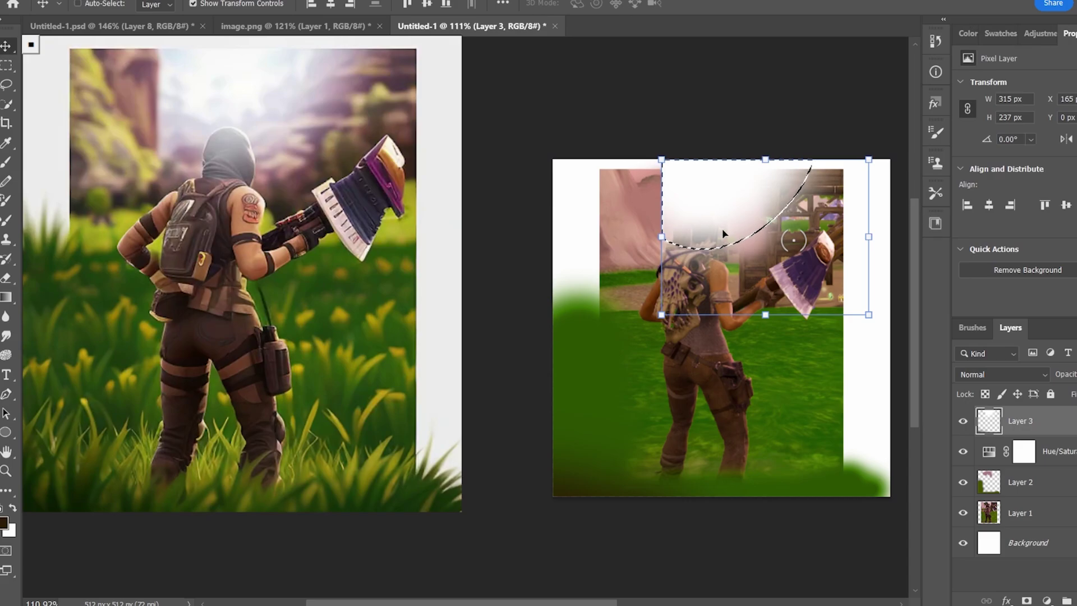
drag(662, 236, 890, 237)
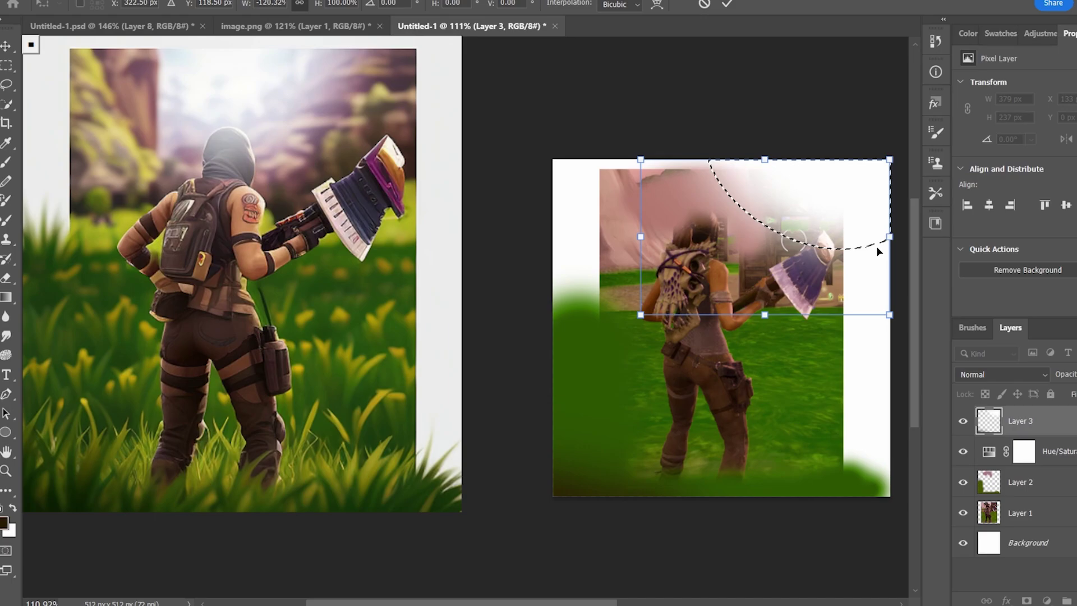
key(Return)
key(ctrl+d)
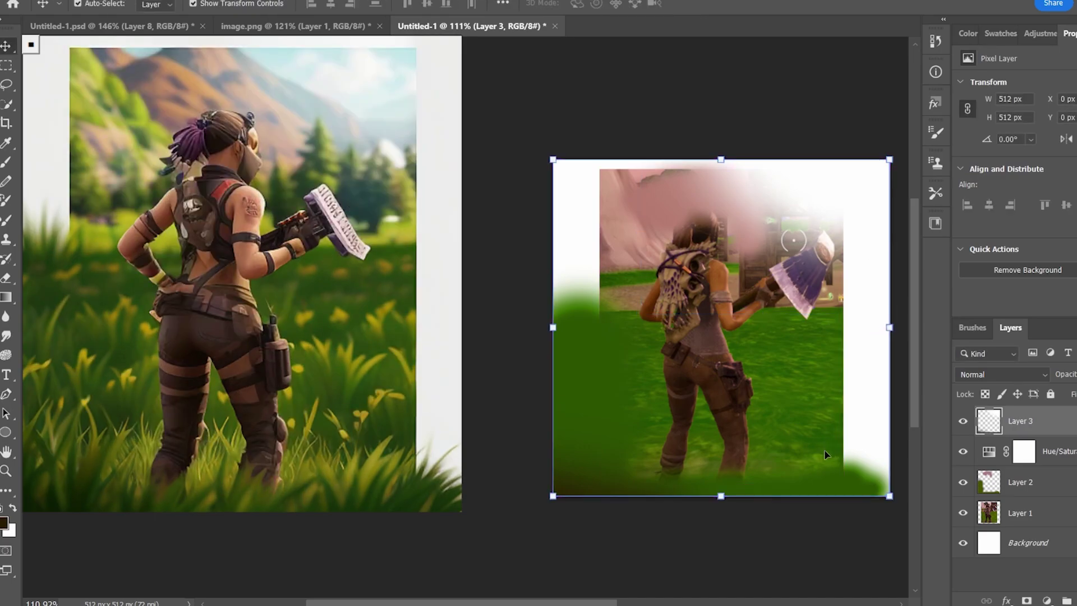
Hide and reshow Layer 3 to compare the painting
click(806, 531)
scroll(774, 526, right, 2)
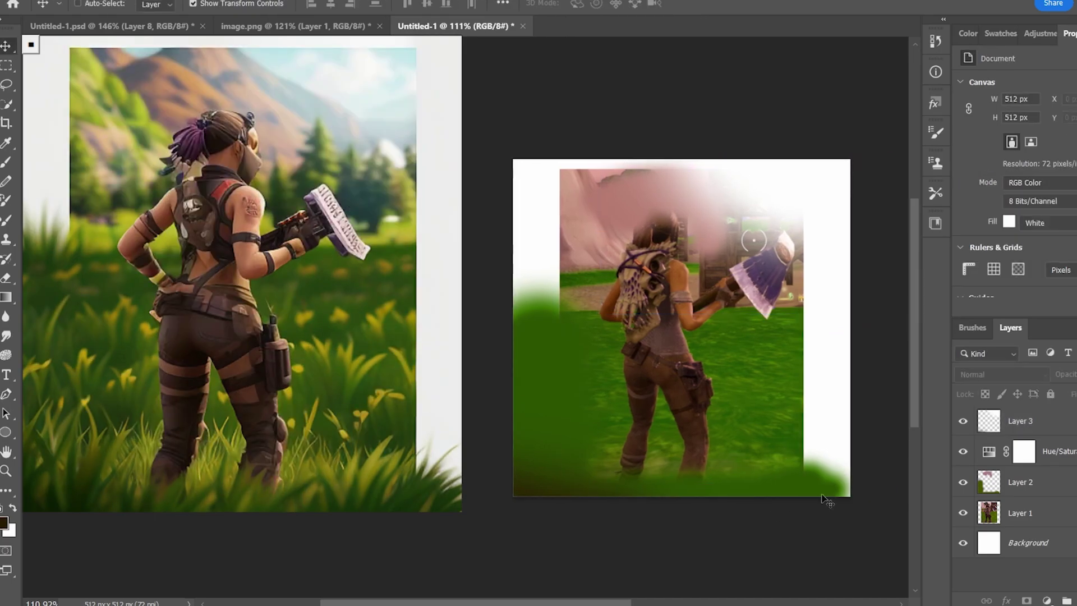
click(963, 421)
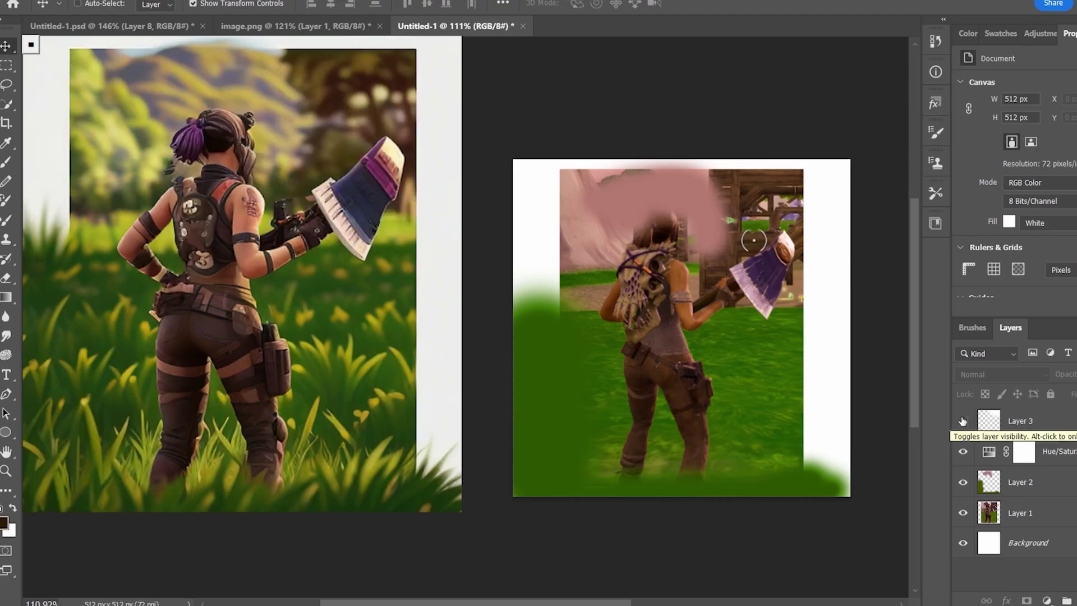
click(963, 421)
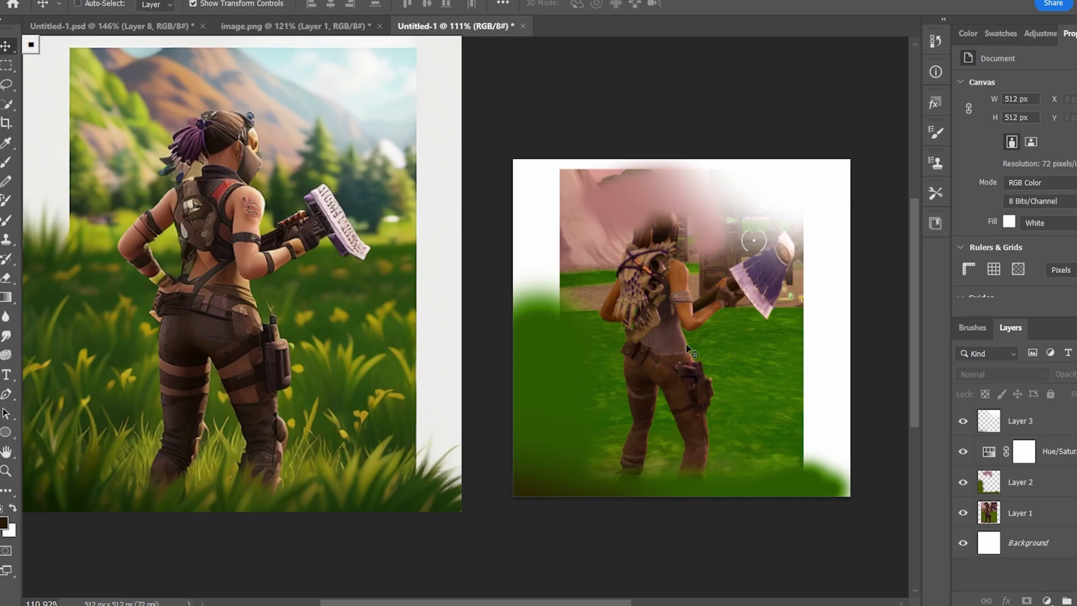
Erase the wash off the axe head and tip on Layer 3 with a 38 px, then 23 px eraser
key(e)
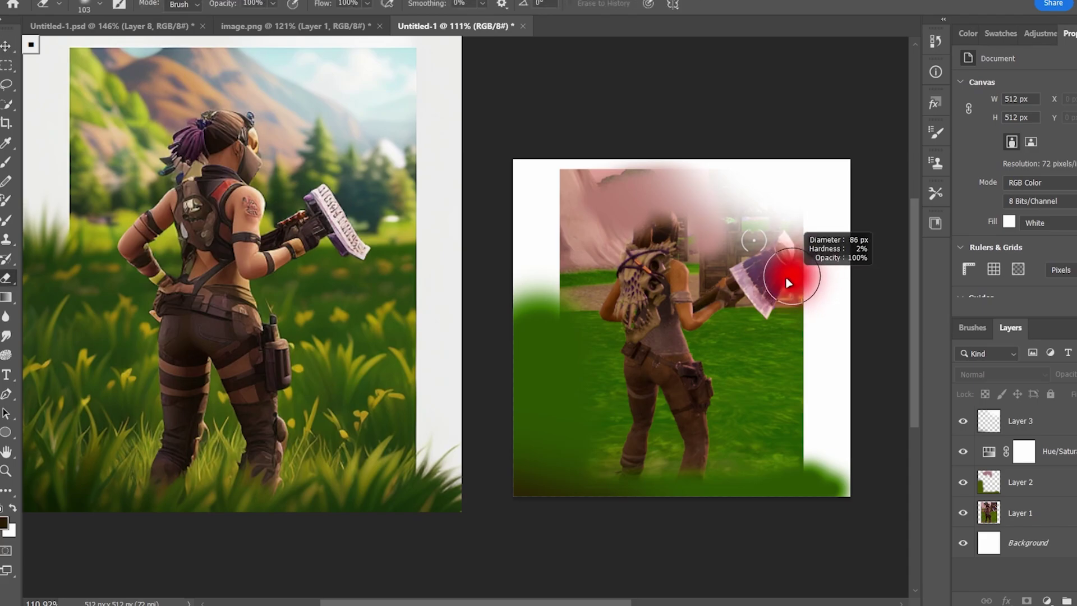
click(1020, 430)
alt+right_click(818, 284)
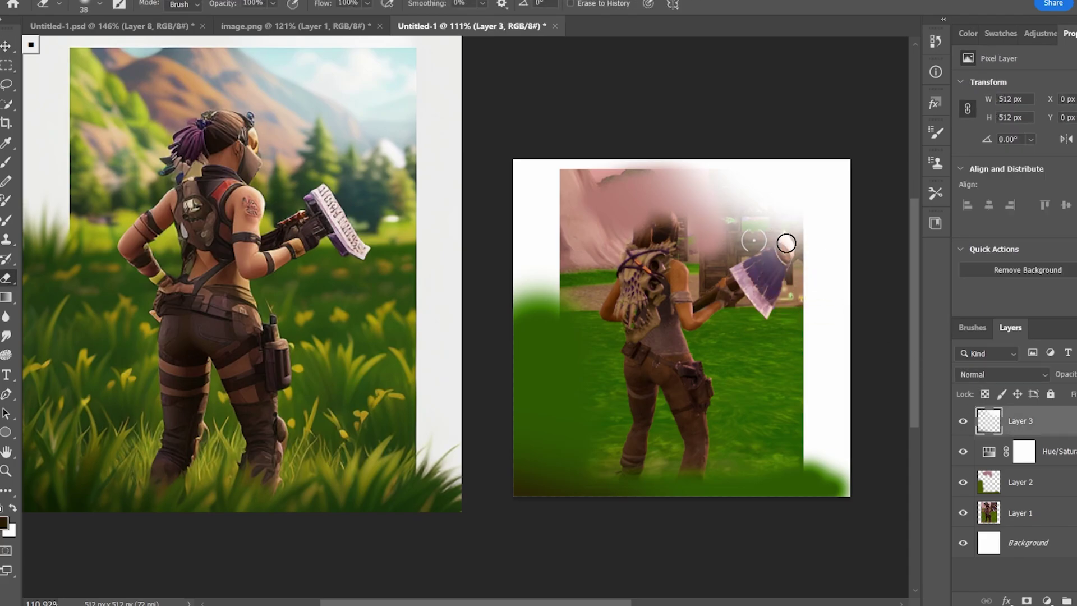
mouse_move(789, 251)
mouse_down()
mouse_move(756, 281)
mouse_move(768, 256)
mouse_move(746, 271)
mouse_move(785, 254)
mouse_move(770, 285)
mouse_up()
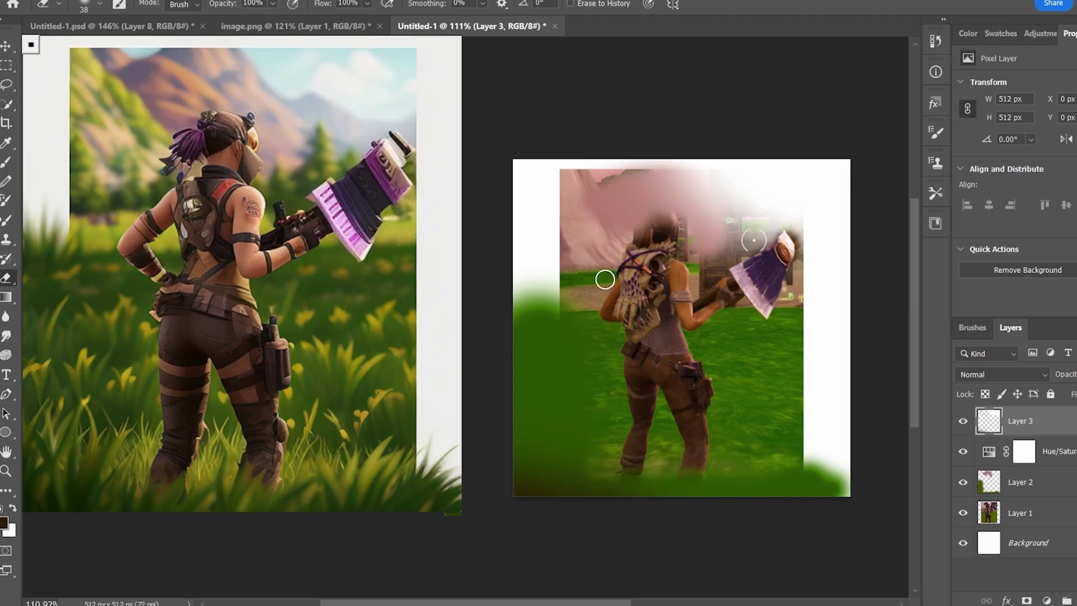
scroll(838, 249, up, 1)
alt+right_click(788, 293)
key(ctrl+z)
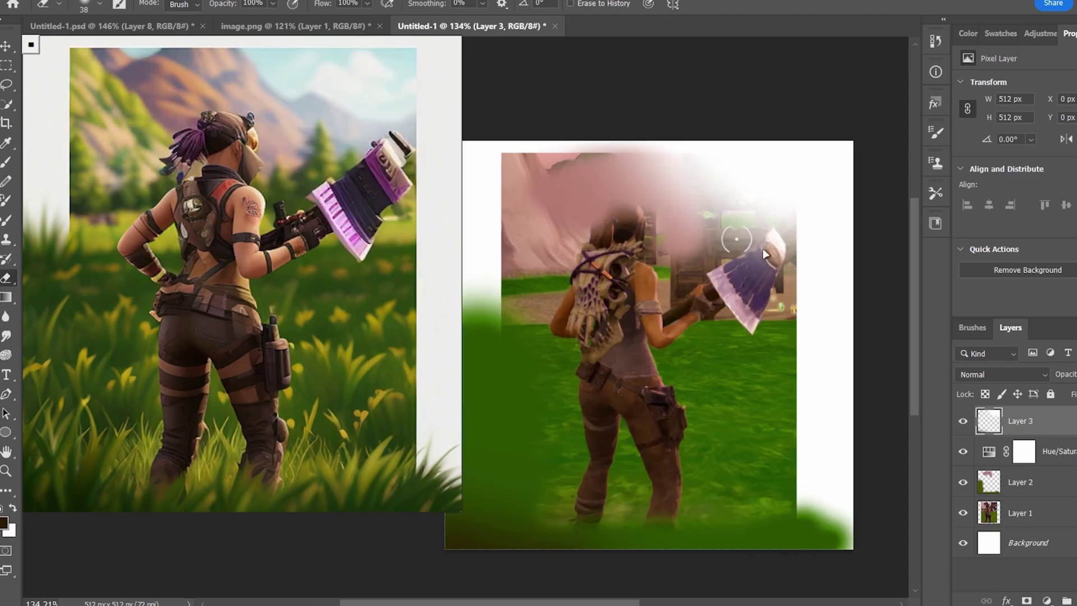
drag(772, 244, 774, 283)
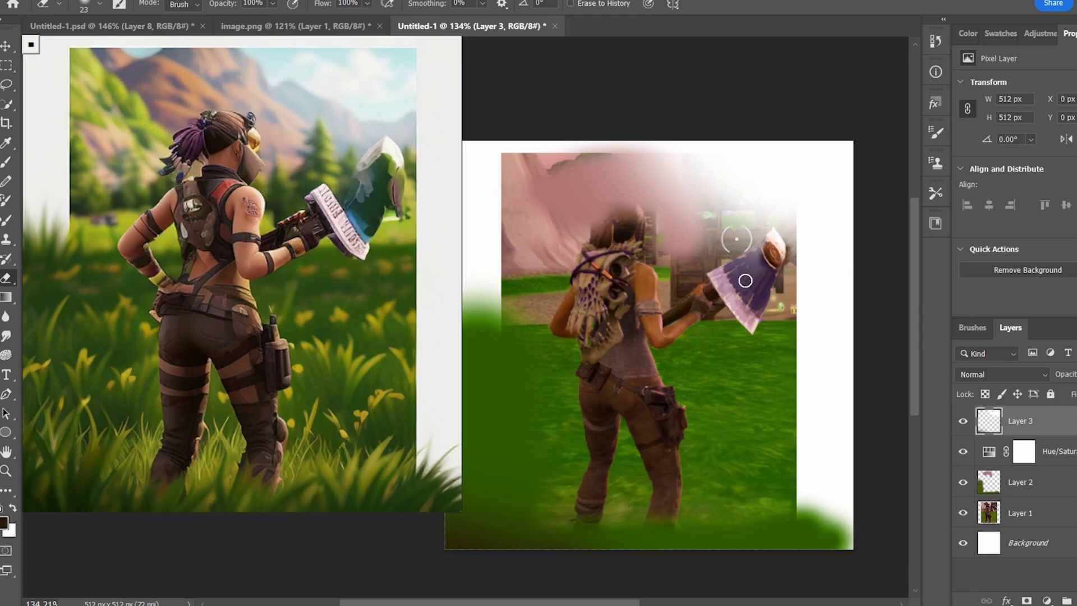
alt+right_click(746, 276)
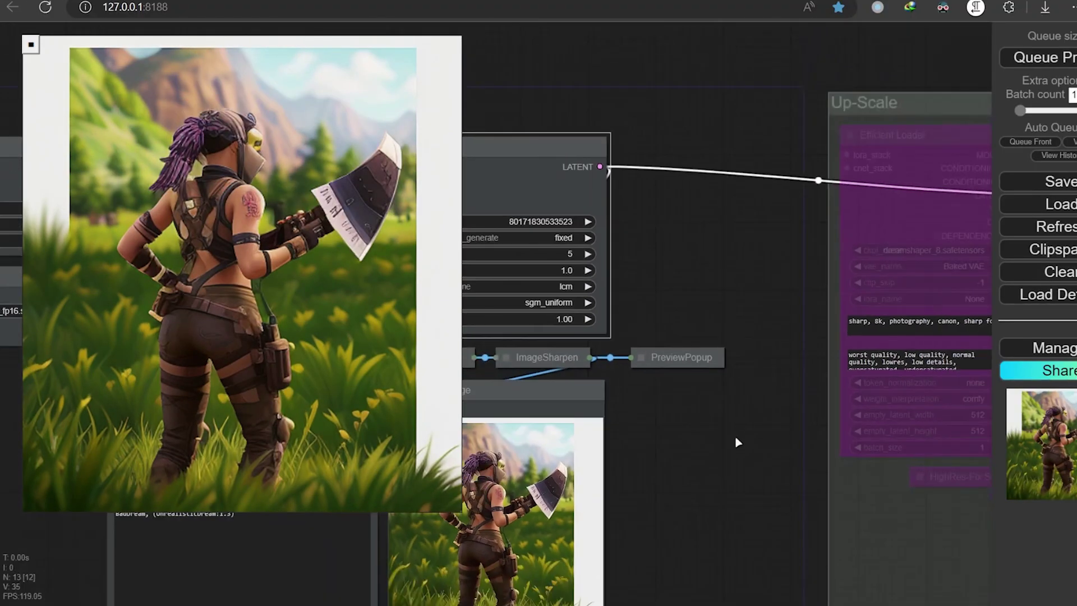
Set all nodes in the Up-Scale group to Always so the upscale runs
drag(721, 258, 555, 254)
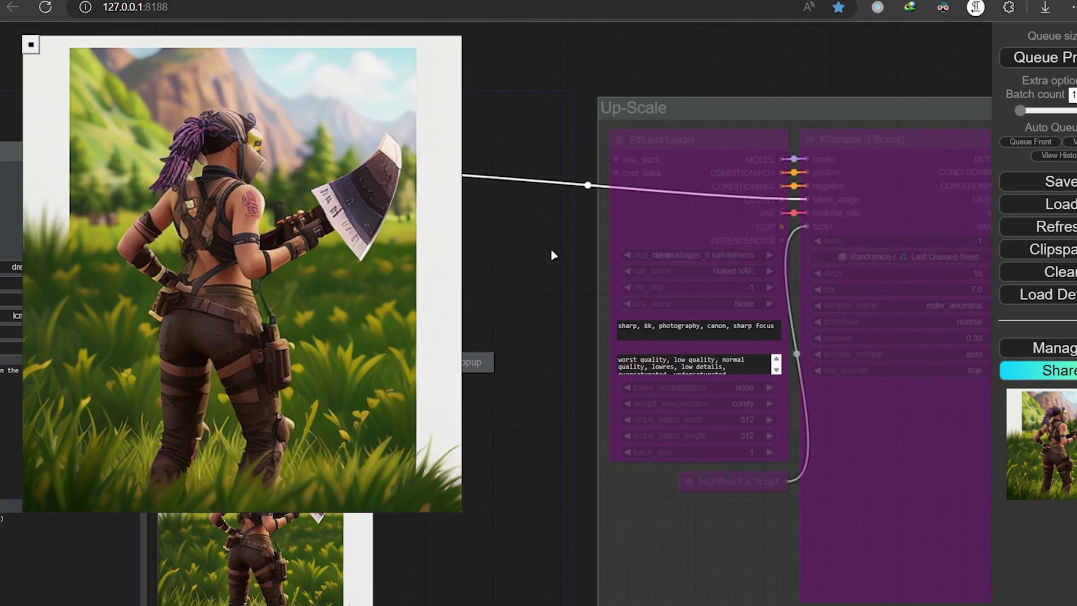
right_click(680, 111)
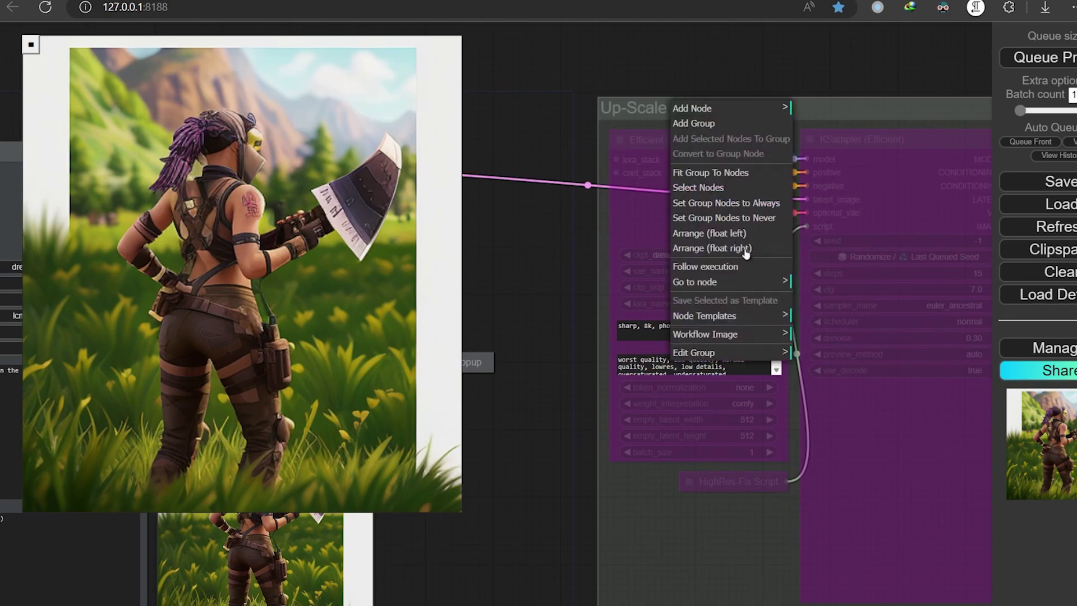
click(753, 205)
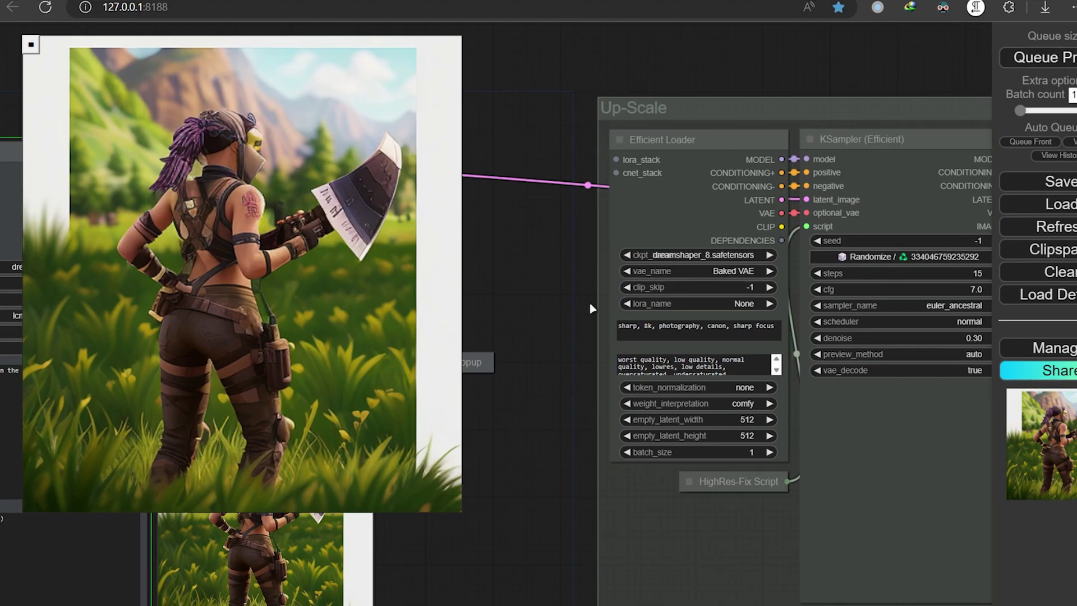
View the upscaled image full-size, then go back to the ComfyUI workflow
drag(592, 308, 359, 269)
scroll(769, 439, up, 4)
scroll(769, 440, up, 1)
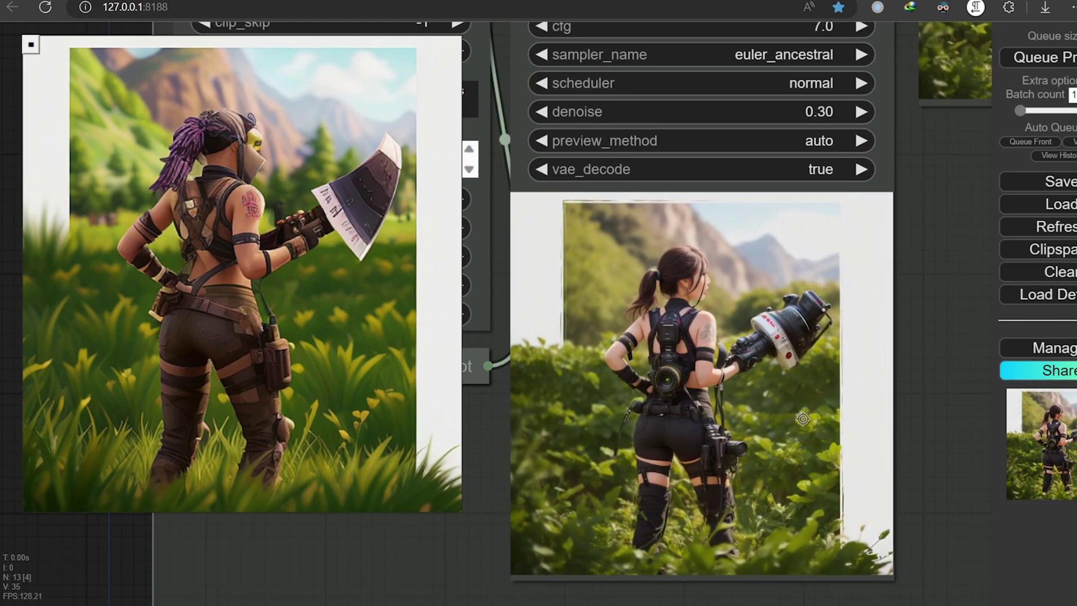
right_click(771, 411)
click(780, 151)
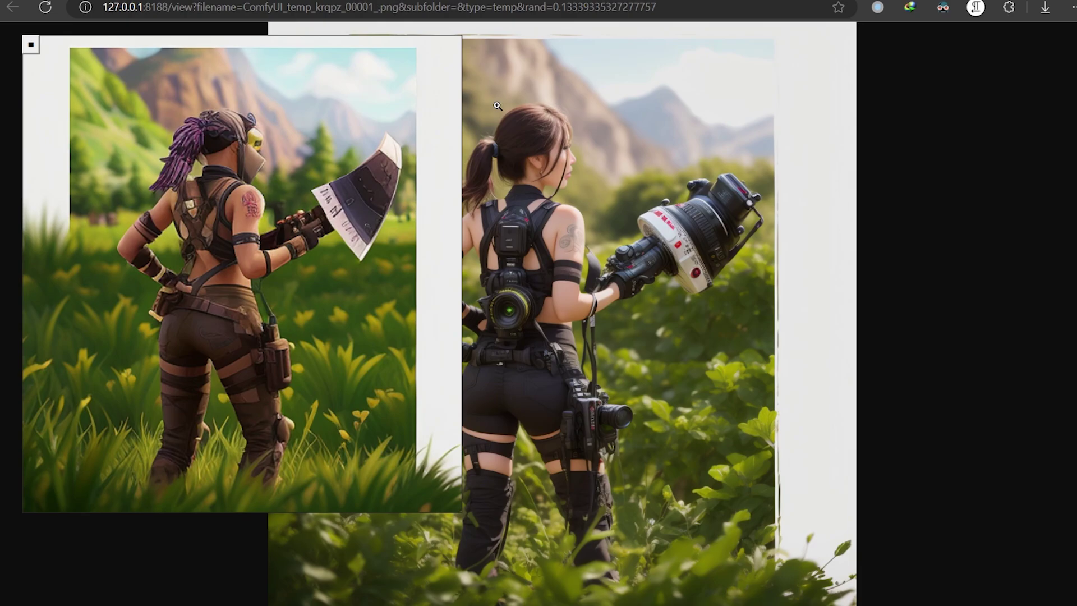
key(alt+Left)
Paste the main prompt's Fortnite character description at the start of the Up-Scale positive prompt
scroll(474, 275, down, 2)
scroll(474, 275, up, 3)
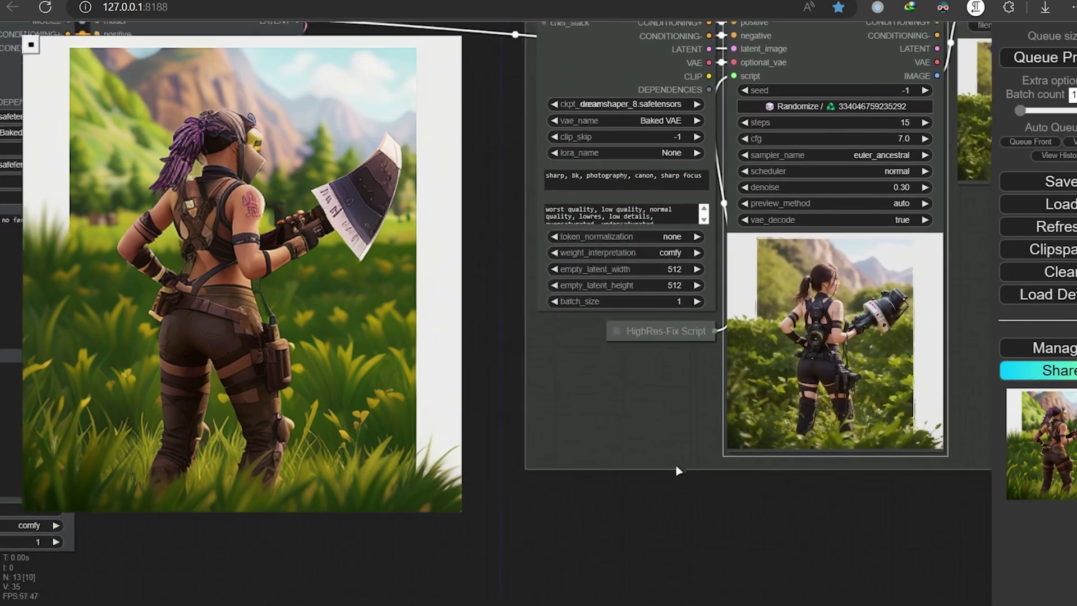
scroll(474, 275, down, 3)
scroll(864, 382, up, 4)
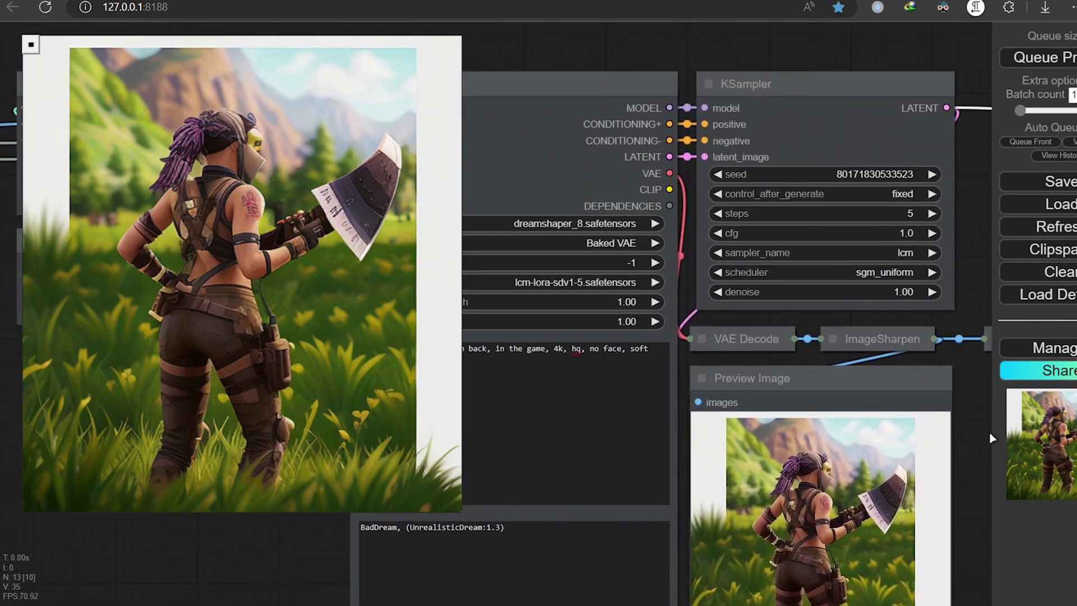
triple_click(569, 388)
drag(953, 277, 439, 225)
scroll(604, 384, up, 2)
click(638, 245)
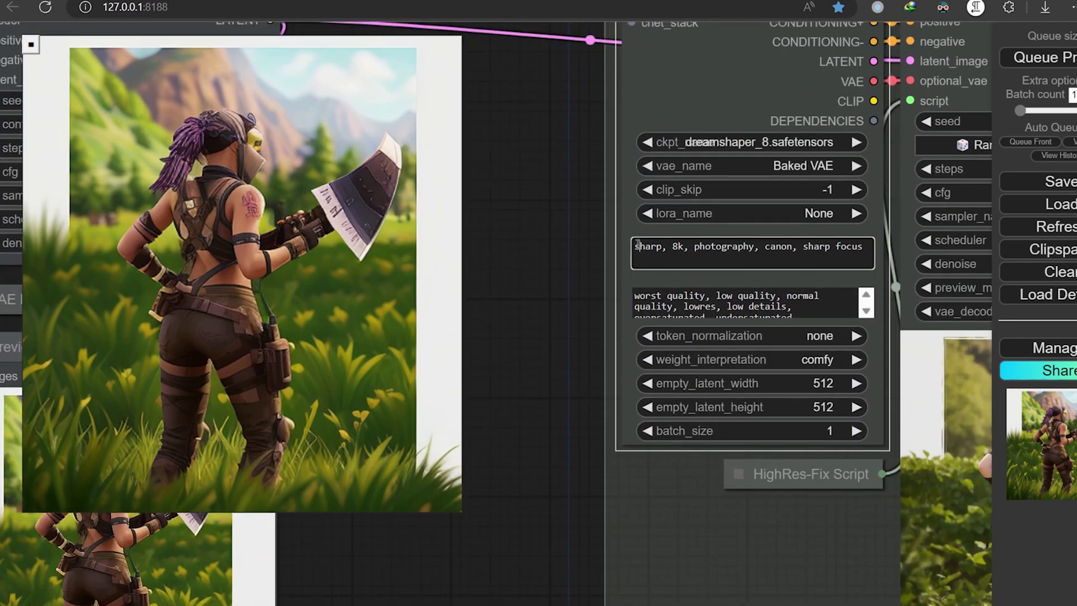
text(fortnite character from back, in the game, 4k, hq, no face, soft metalic pick axe,)
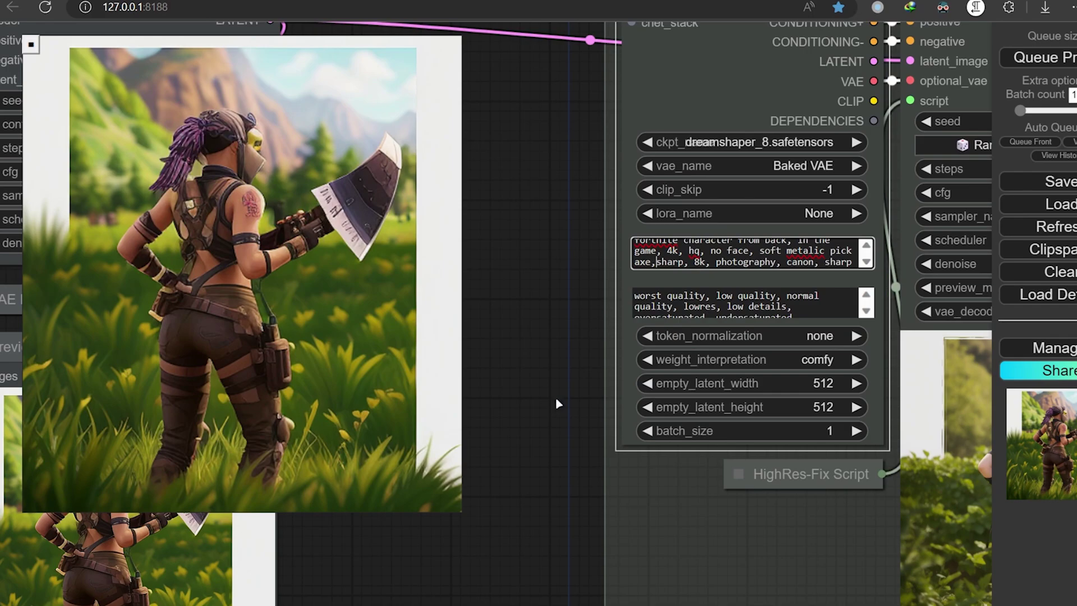
Queue the upscale with the new prompt and check the resulting render
click(1049, 66)
scroll(529, 337, down, 2)
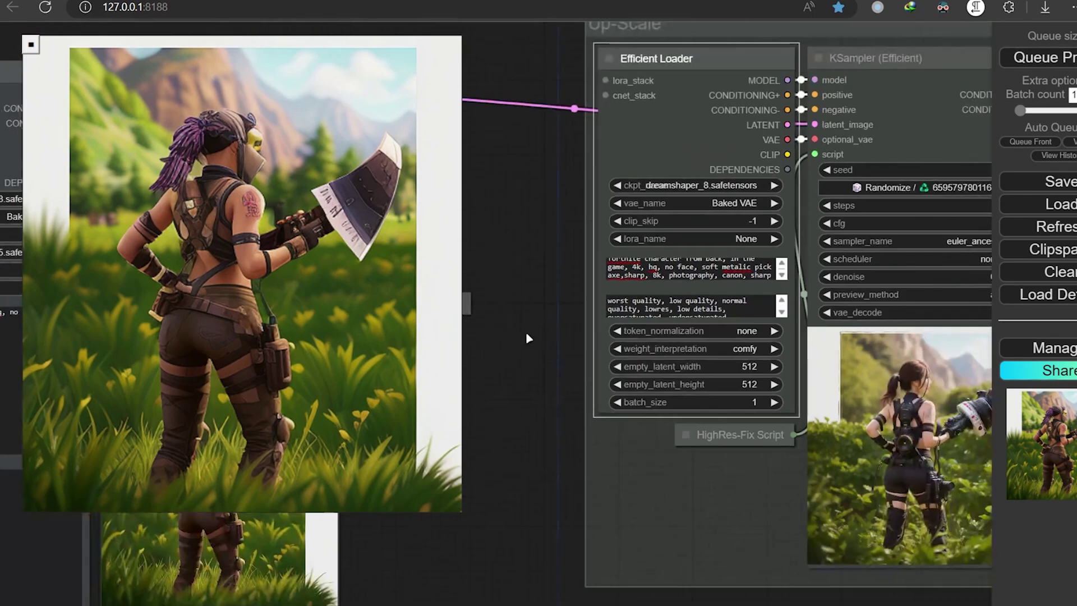
drag(529, 337, 409, 224)
scroll(870, 317, up, 3)
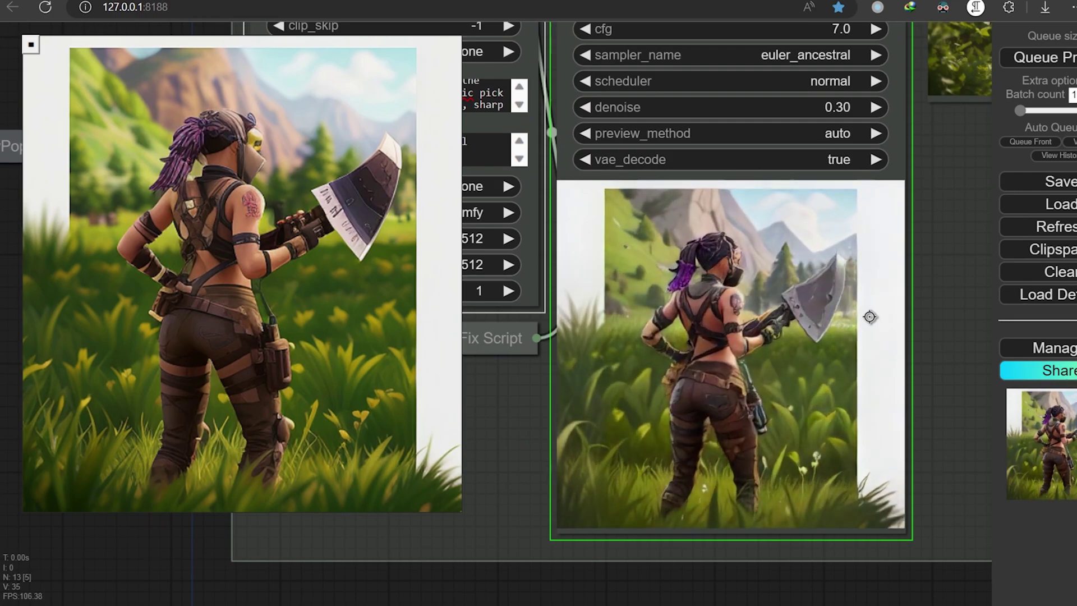
scroll(820, 367, up, 2)
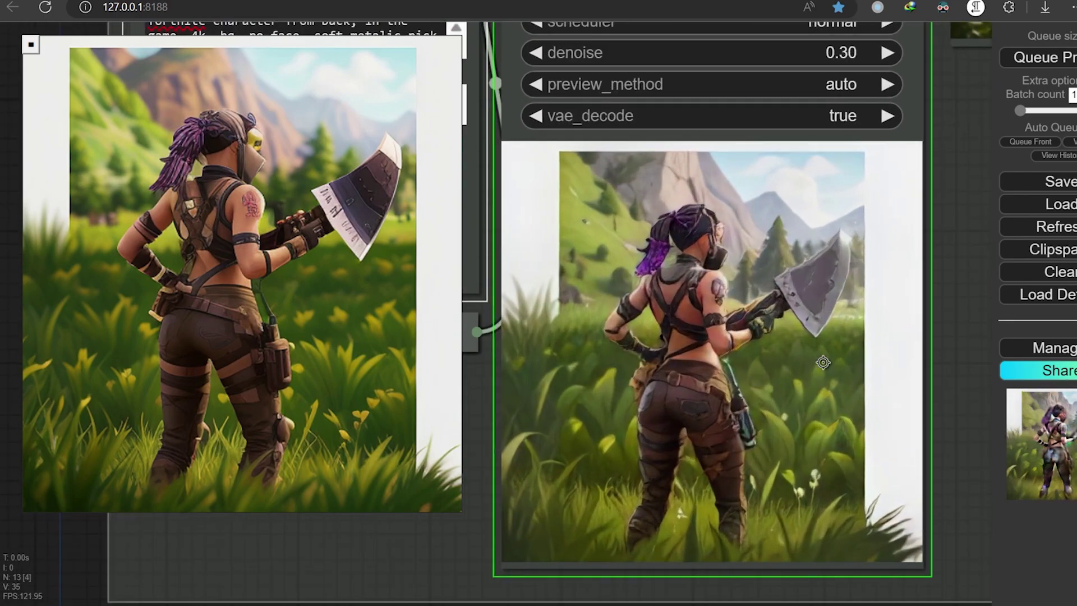